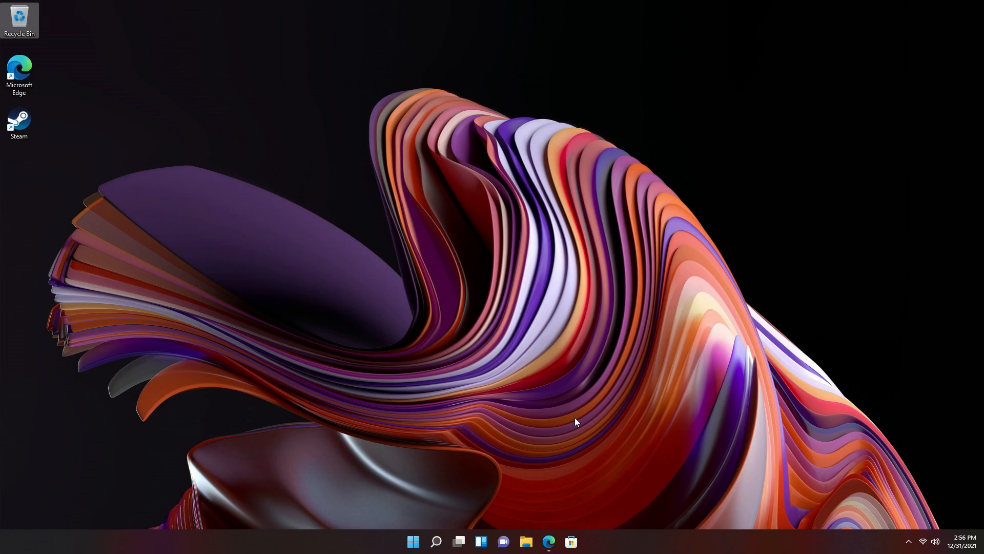
- In Edge, launch the downloaded BraveBrowserSetup.exe installer from the brave.com tab's Downloads
click(549, 541)
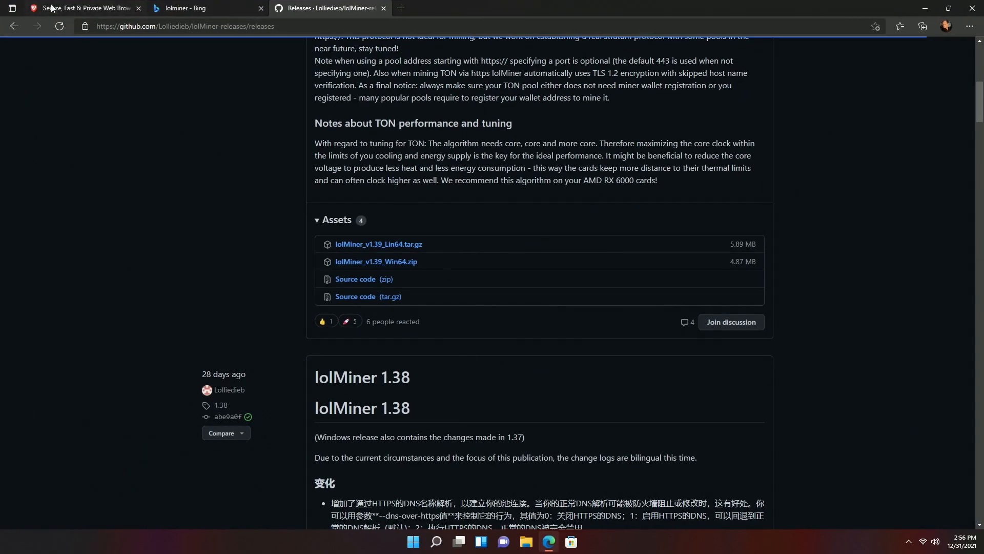
click(82, 8)
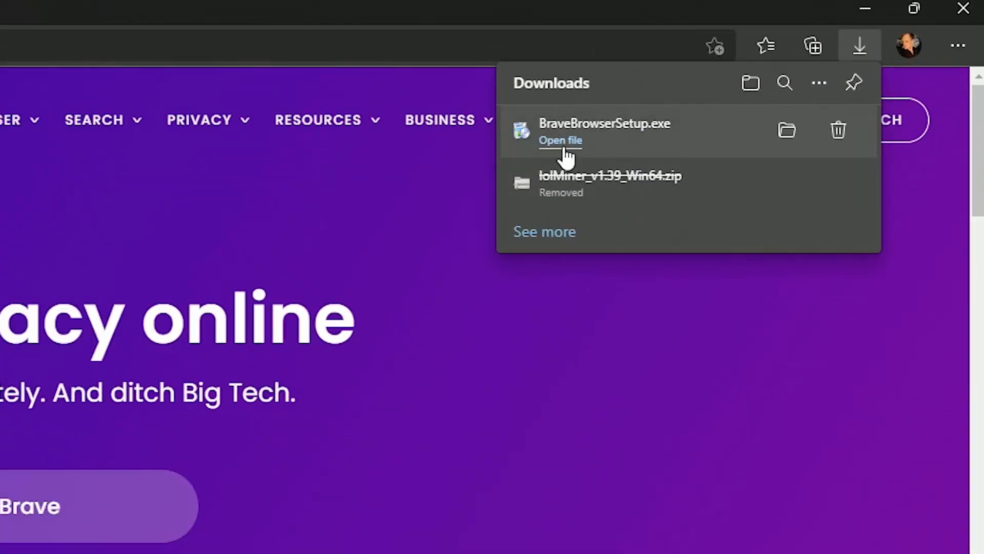
click(564, 146)
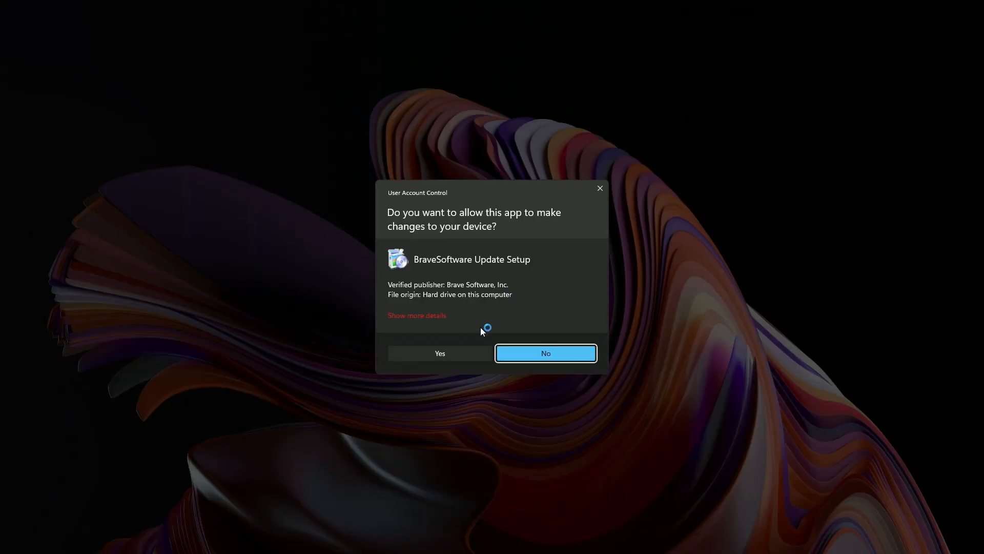
- Allow the BraveSoftware Update Setup prompt, then close Edge once Brave is installed
click(440, 354)
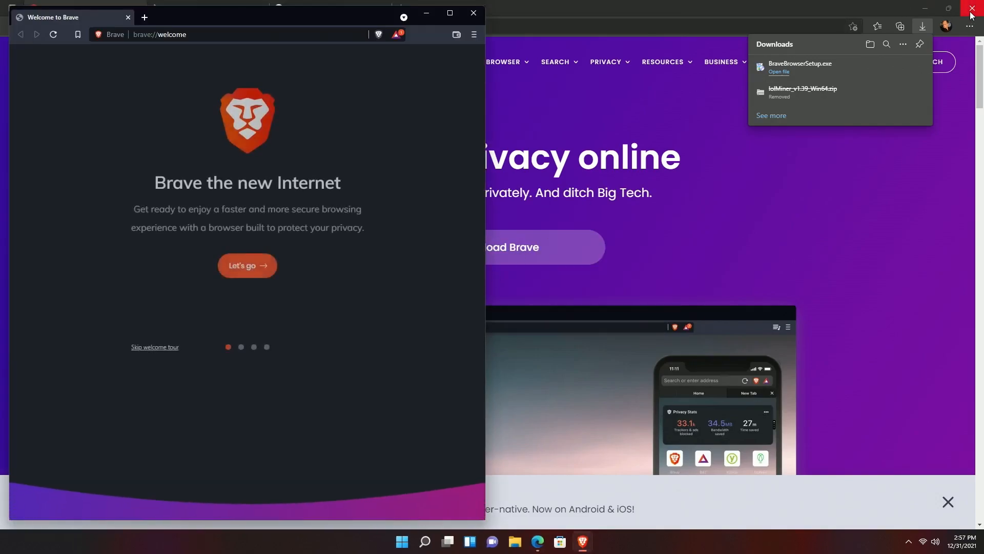
click(973, 8)
- Shift the Brave window to the right and load metamask.io
drag(334, 20, 398, 20)
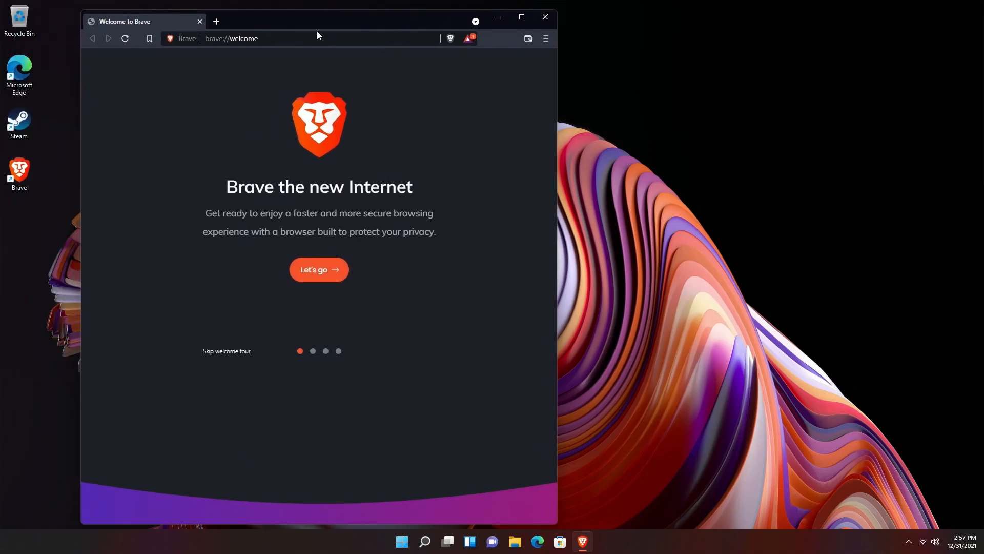
click(317, 34)
text(met)
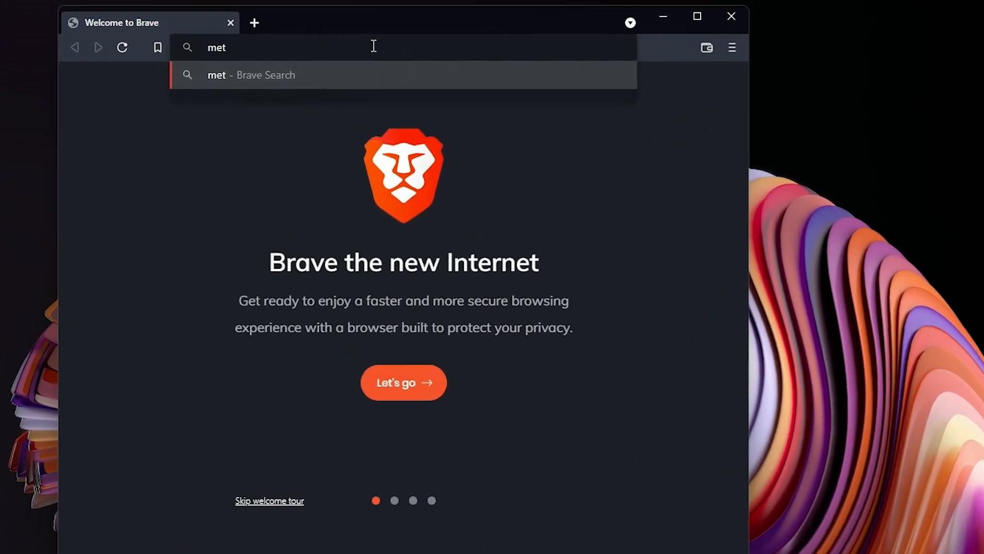
text(amask.io)
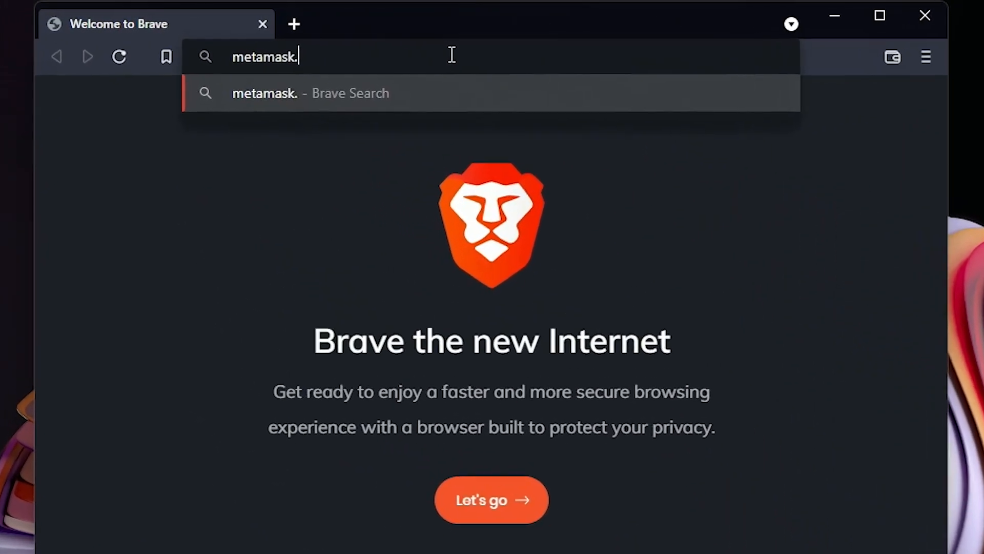
key(Return)
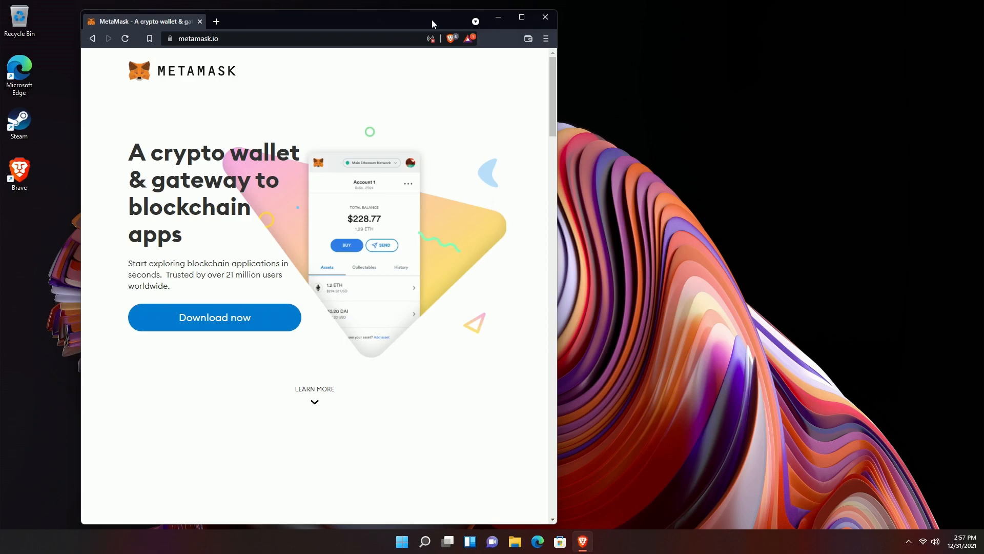
- Maximize Brave and follow MetaMask's Download page to its Chrome Web Store listing for Brave
click(522, 17)
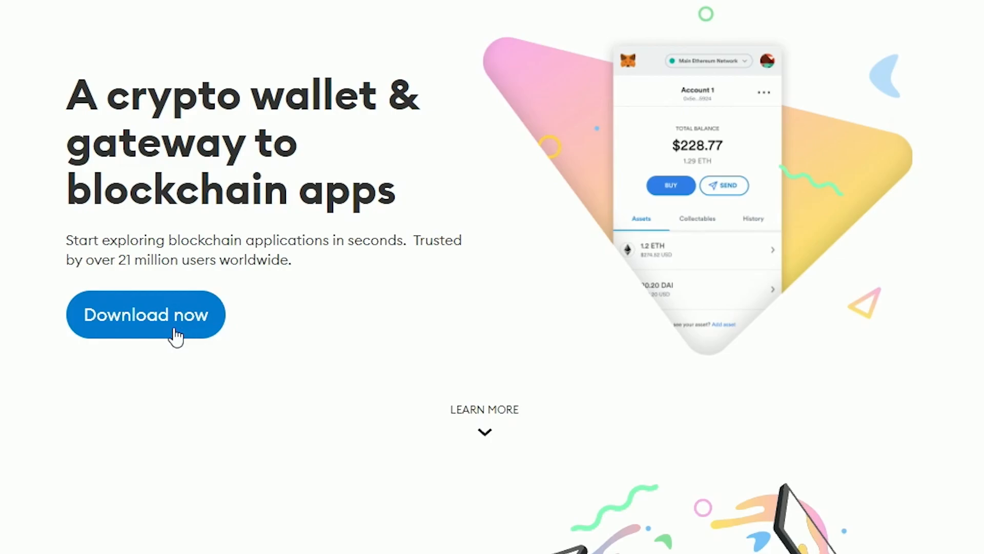
click(175, 332)
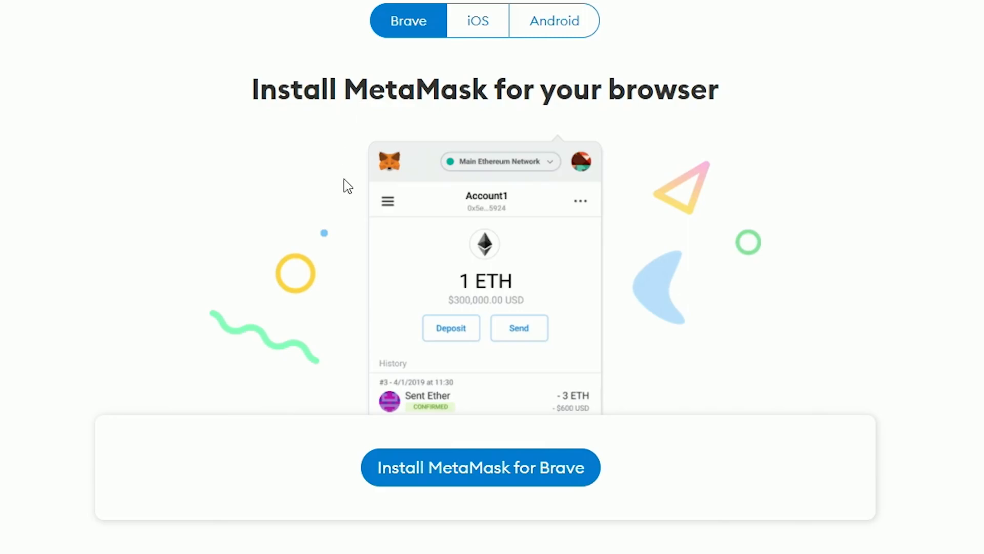
click(482, 469)
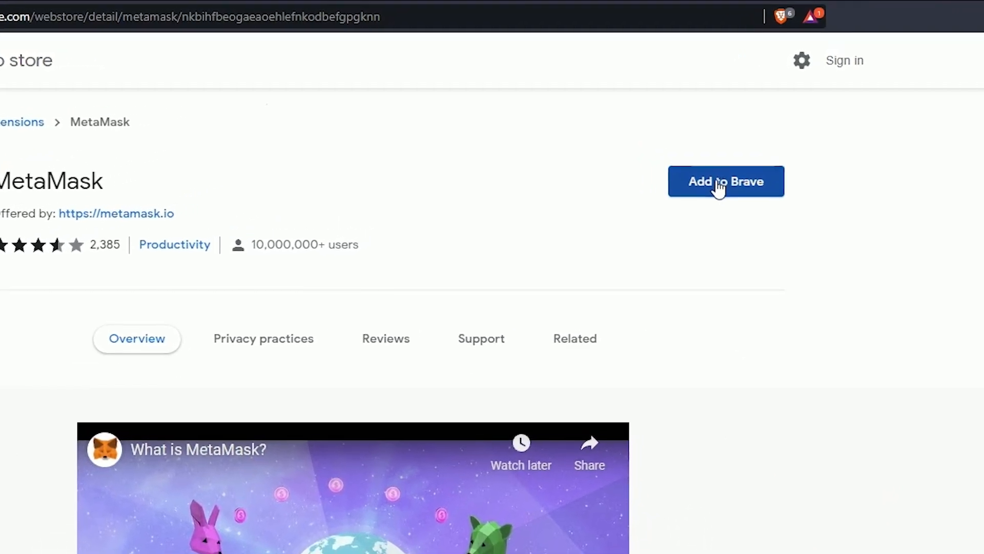
- Add the MetaMask extension to Brave and confirm the Add extension dialog
click(721, 194)
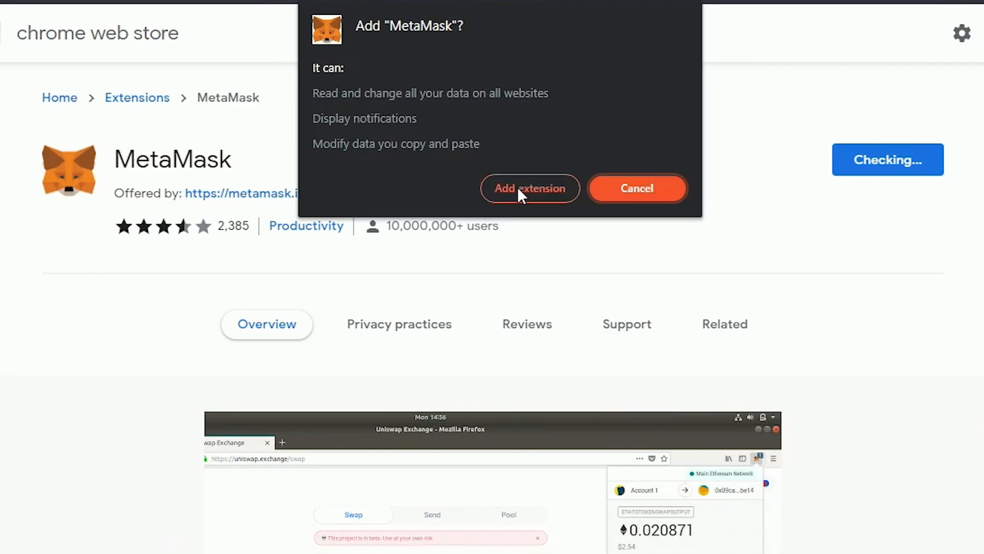
click(517, 189)
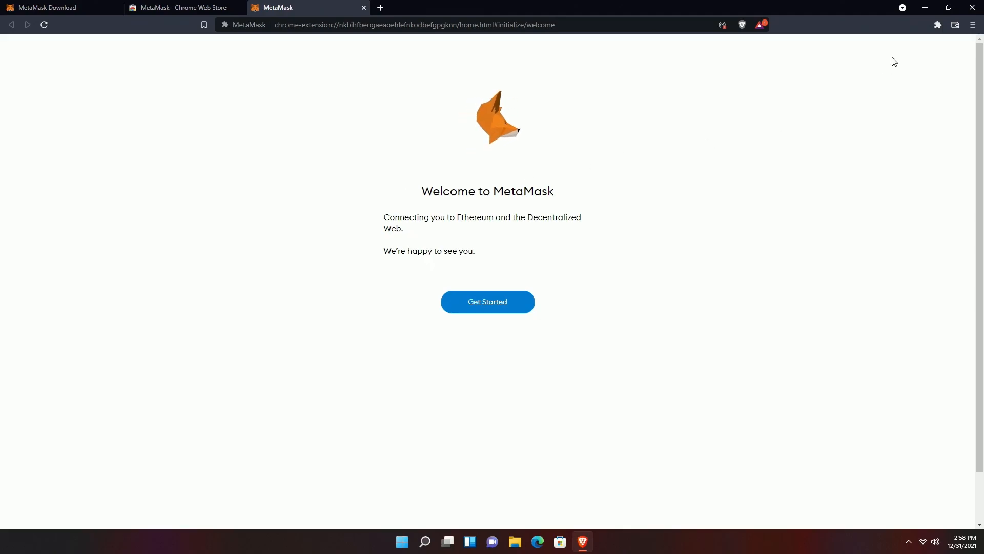
- Pin MetaMask to the Brave toolbar from the Extensions menu
click(939, 25)
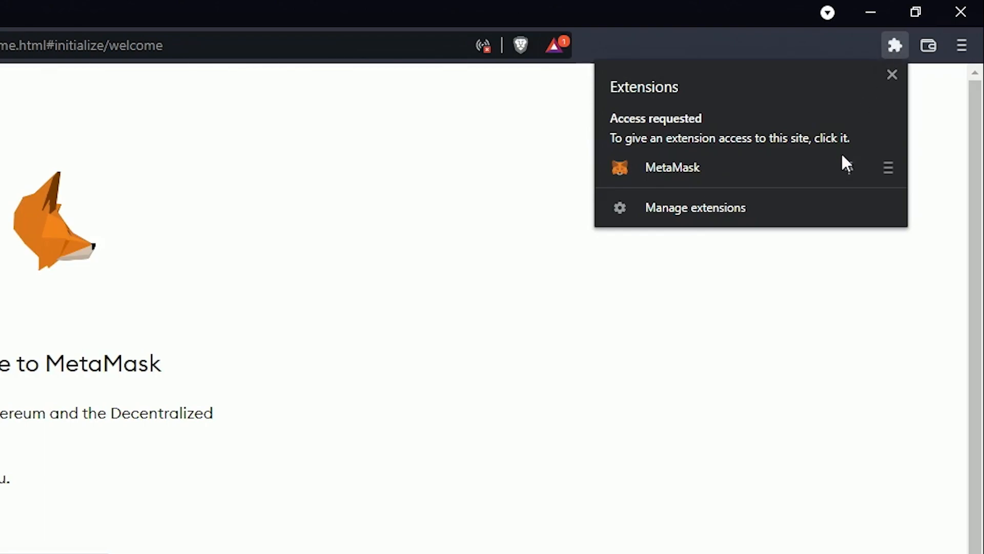
click(849, 170)
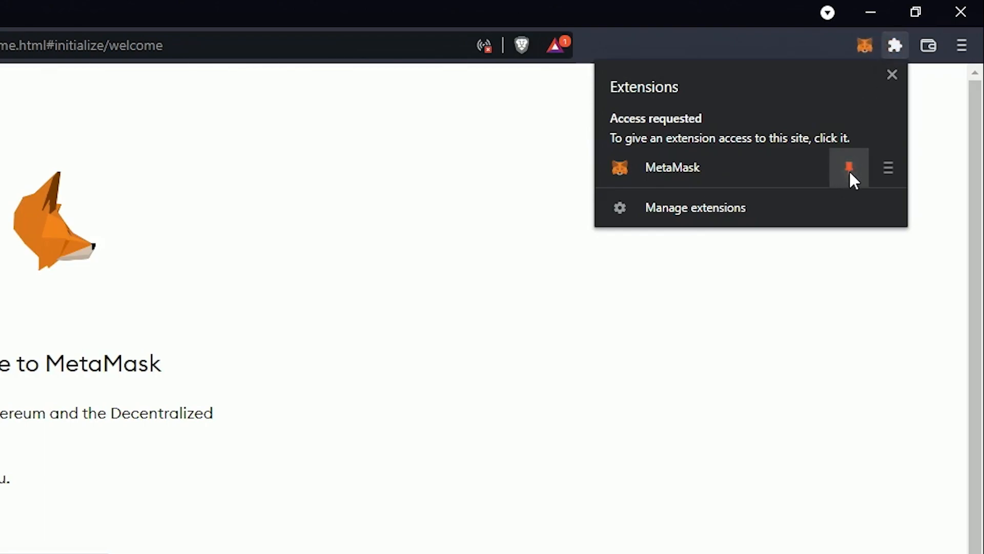
click(864, 282)
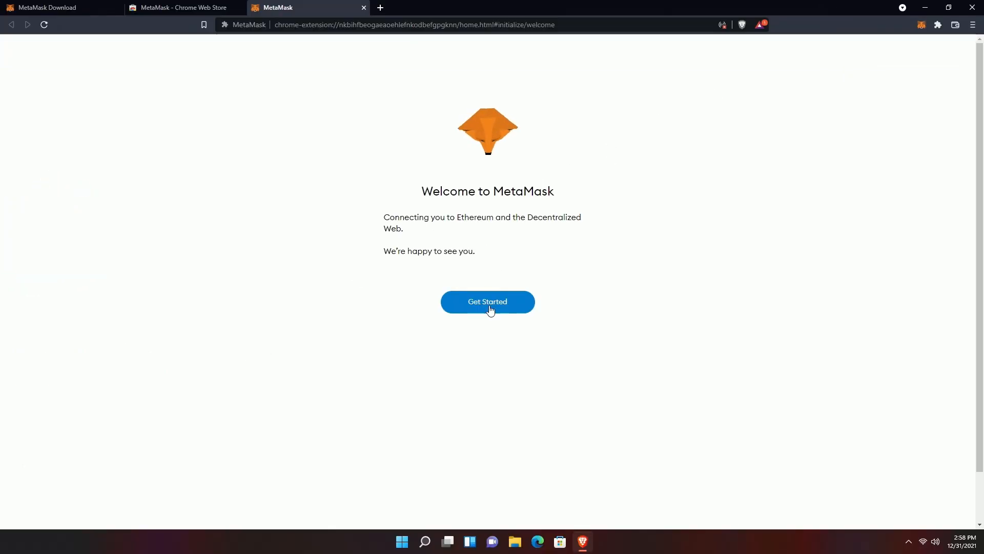
- Choose Create a Wallet in MetaMask and agree to share anonymous usage data
click(490, 306)
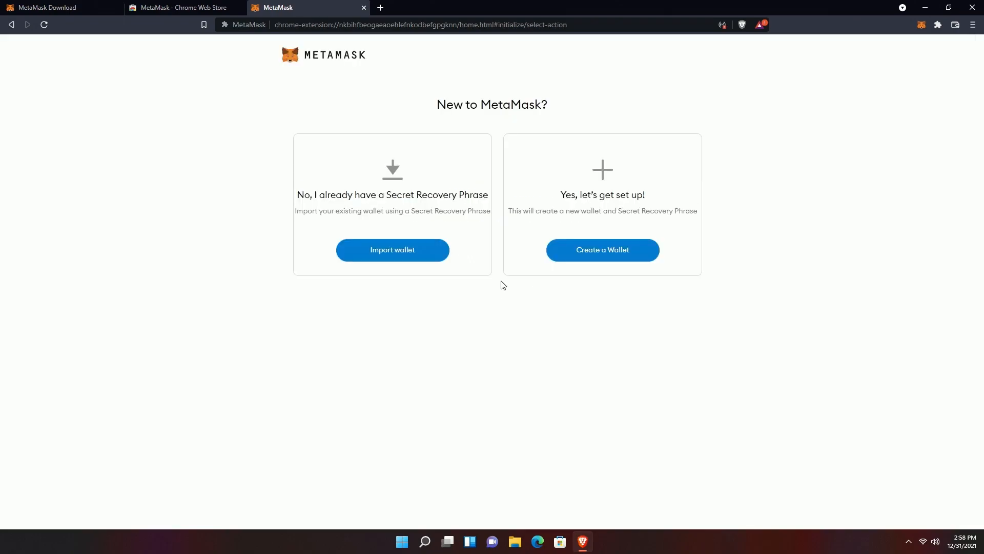
click(605, 258)
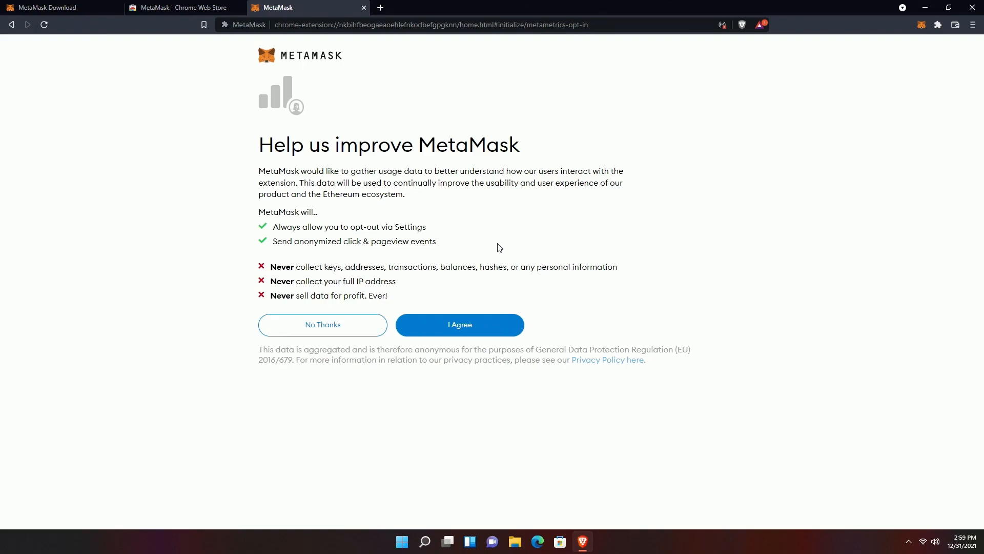
click(459, 328)
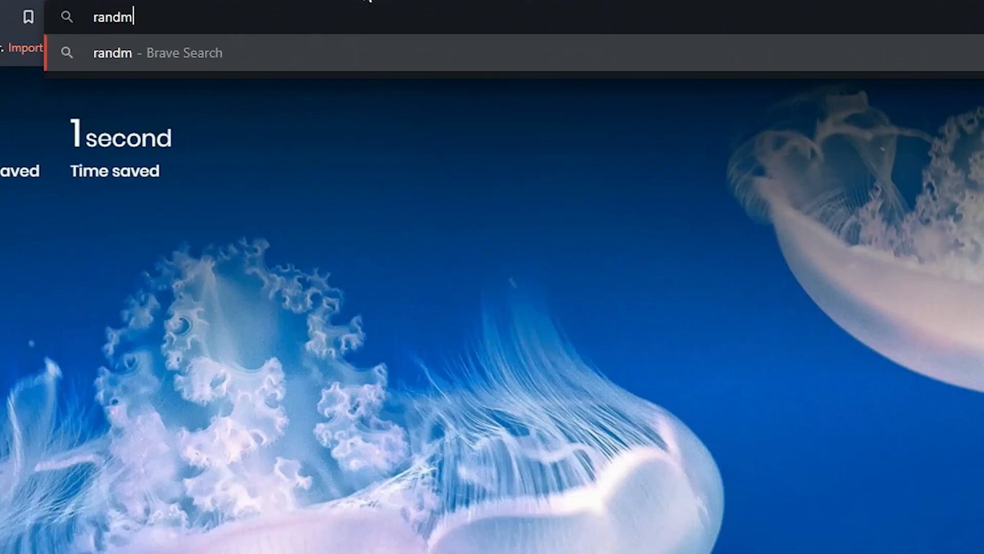
- Load random.org, generate passwords with its Password Generator, and select the third one
key(BackSpace)
text(om.org)
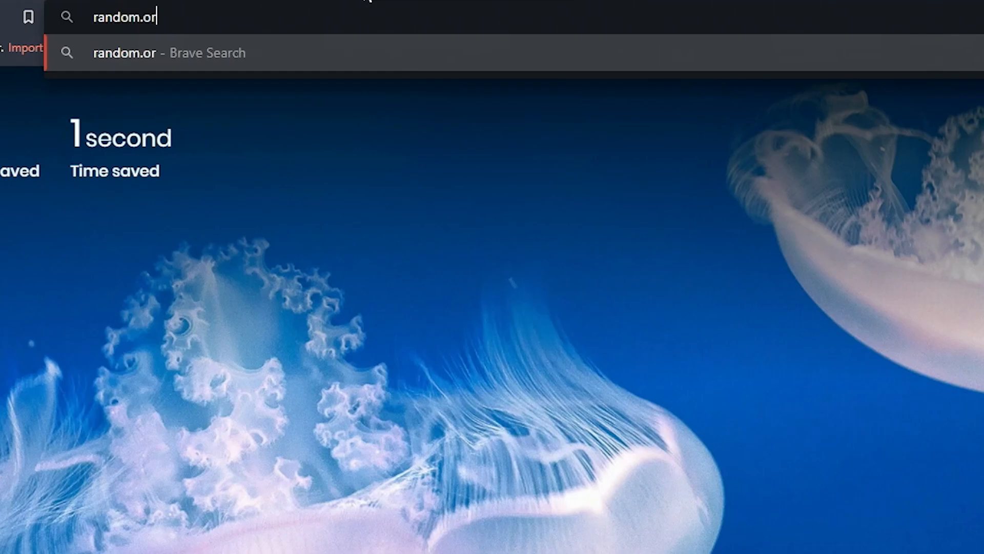
key(Return)
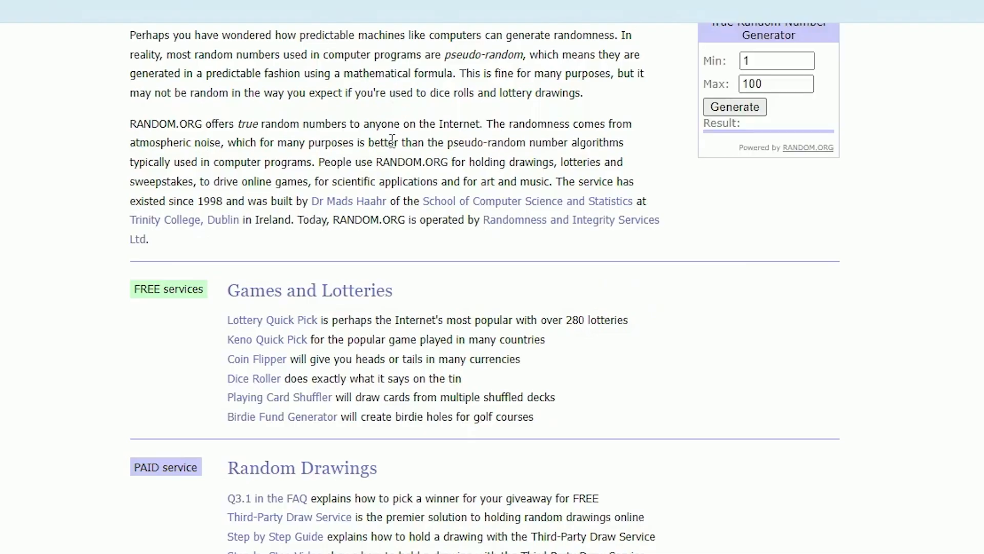
scroll(393, 140, down, 5)
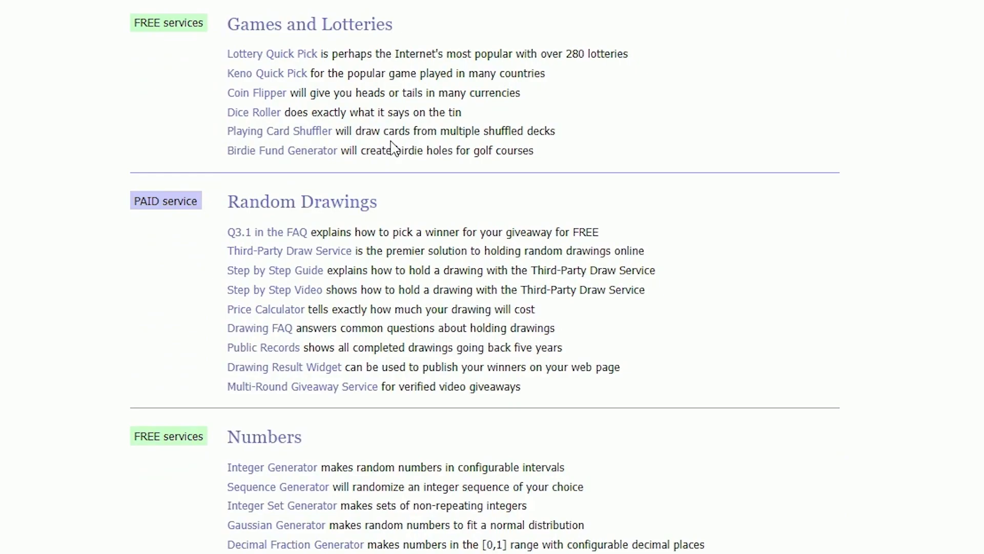
scroll(392, 147, down, 12)
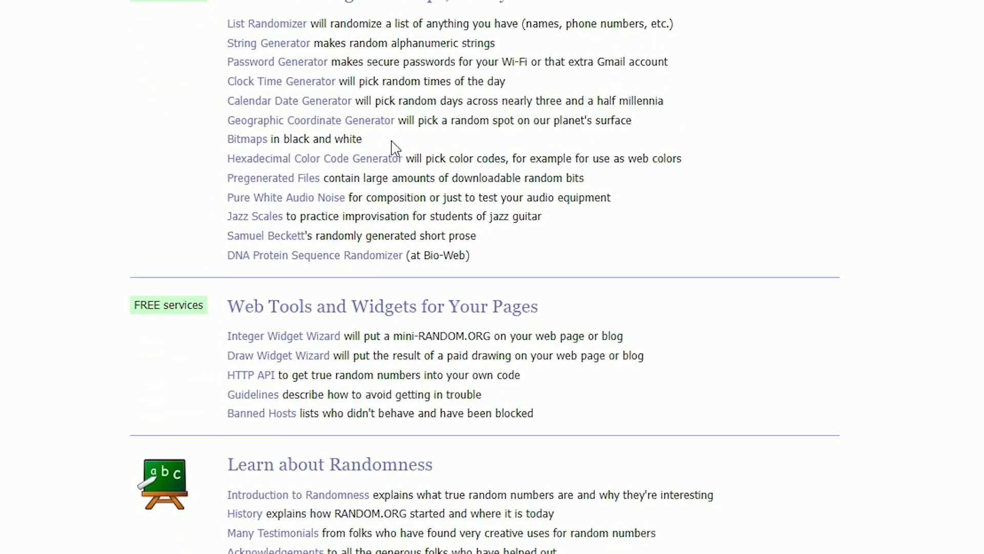
scroll(393, 142, up, 1)
click(314, 153)
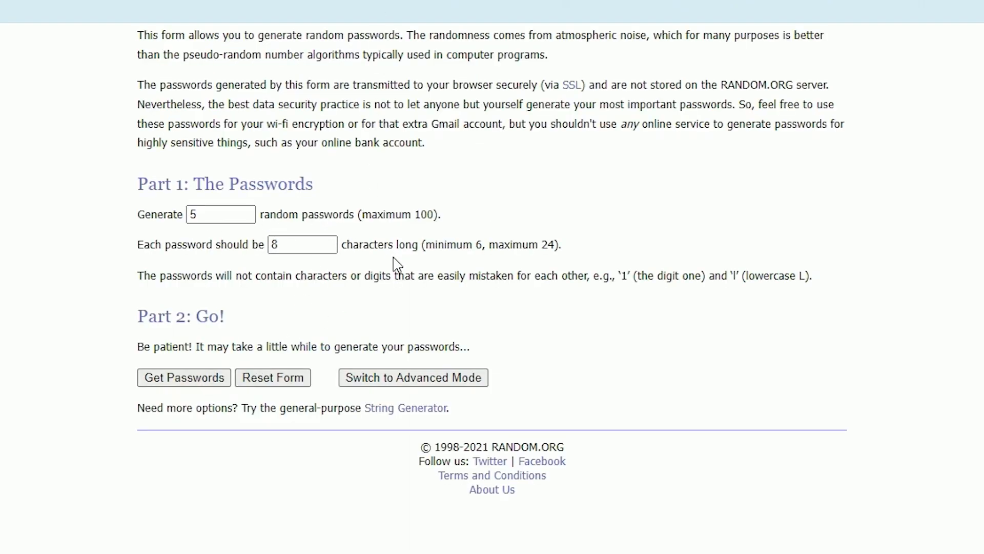
double_click(216, 91)
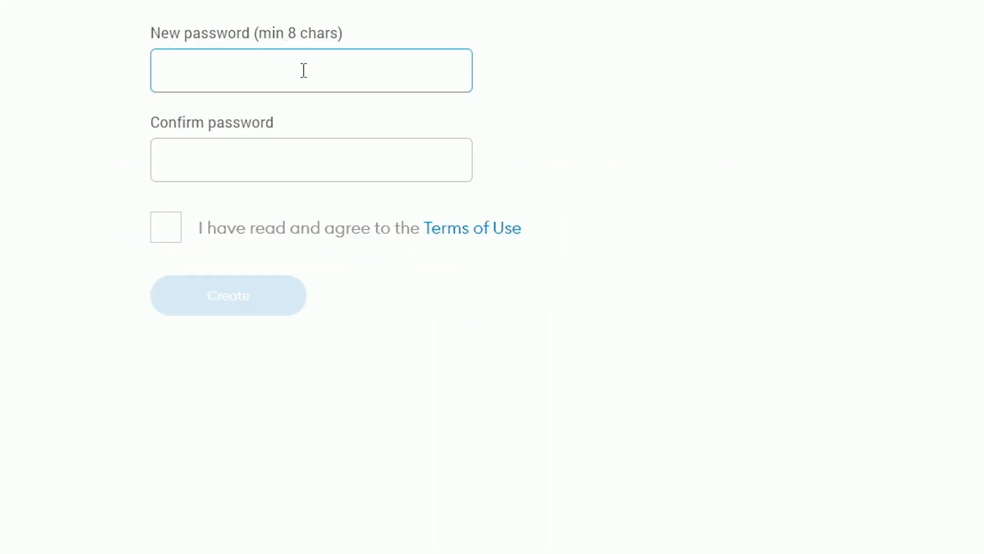
- Paste the generated password into both password fields, accept the Terms of Use, and create it
key(ctrl+v)
click(269, 169)
key(ctrl+v)
click(164, 230)
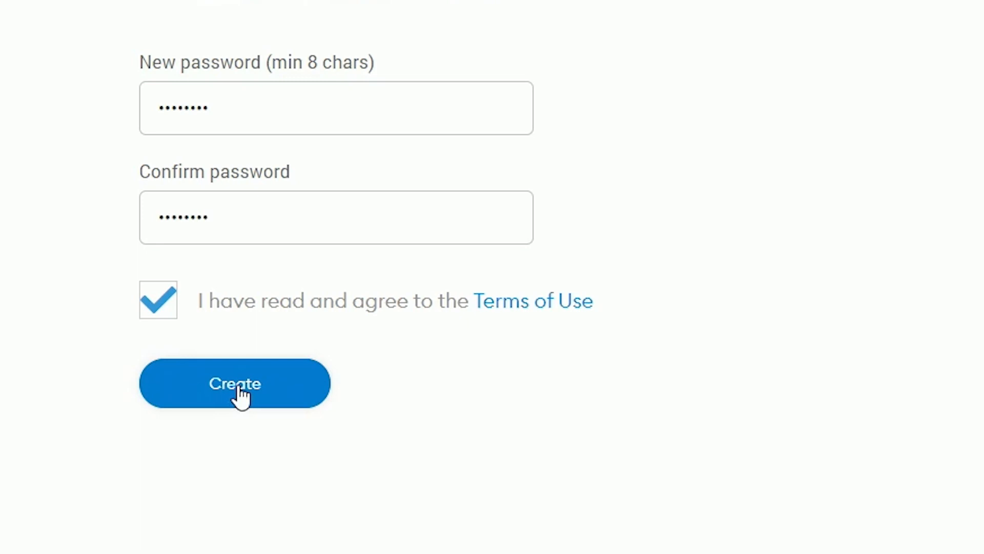
click(348, 293)
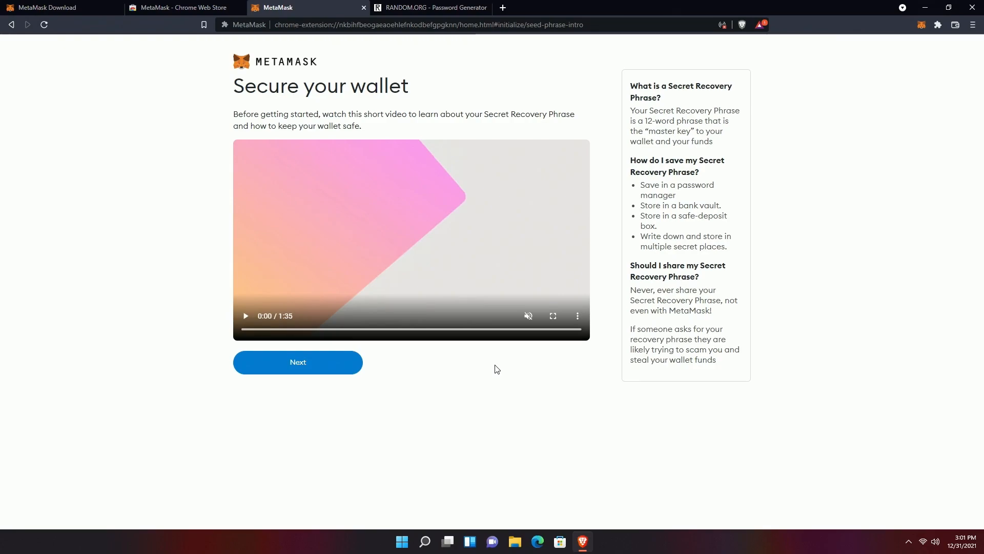
- Continue past the Secure your wallet intro to the hidden Secret Recovery Phrase page
click(297, 370)
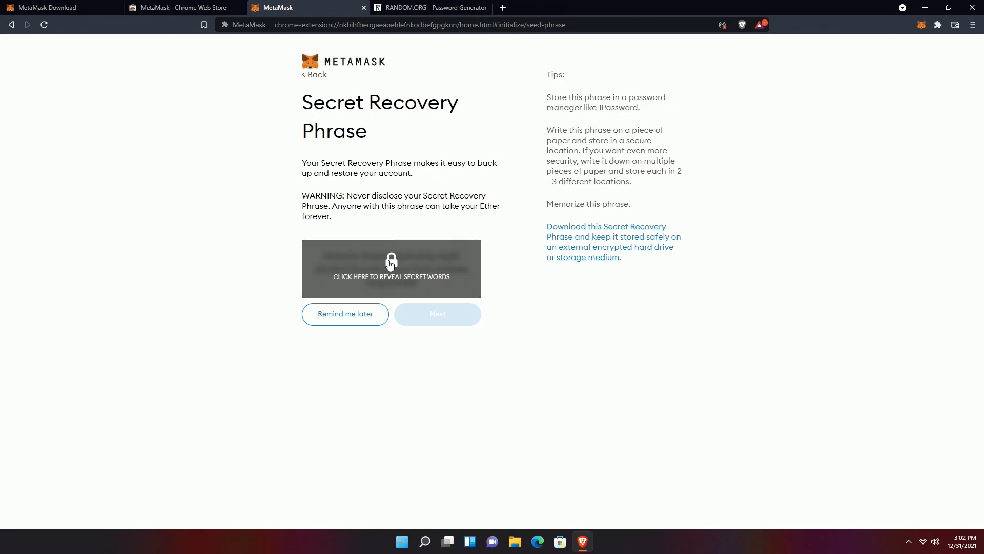
- Reveal the twelve blurred Secret Recovery Phrase words on the backup page
click(390, 263)
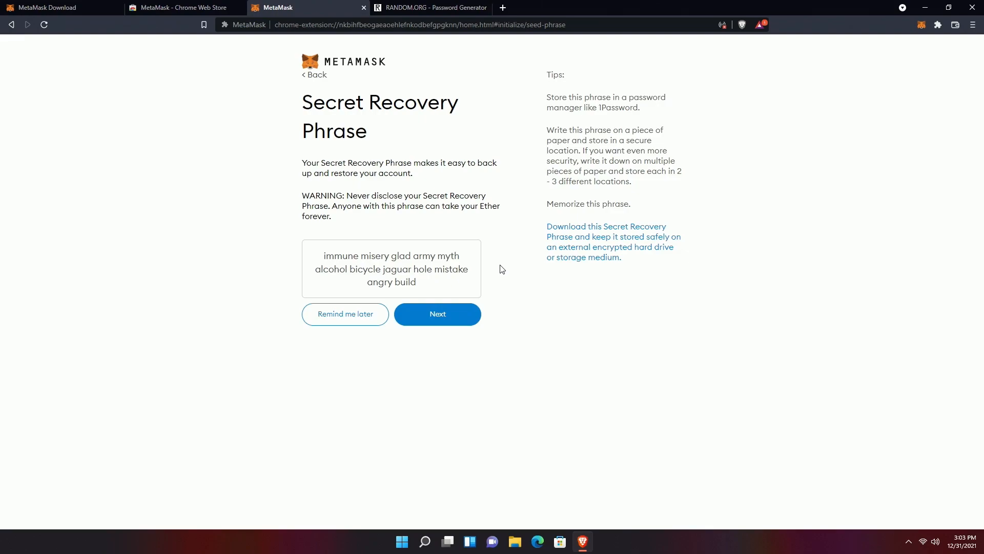
- Copy the twelve-word recovery phrase and paste it into a new untitled Notepad document
drag(423, 284, 316, 262)
key(ctrl+c)
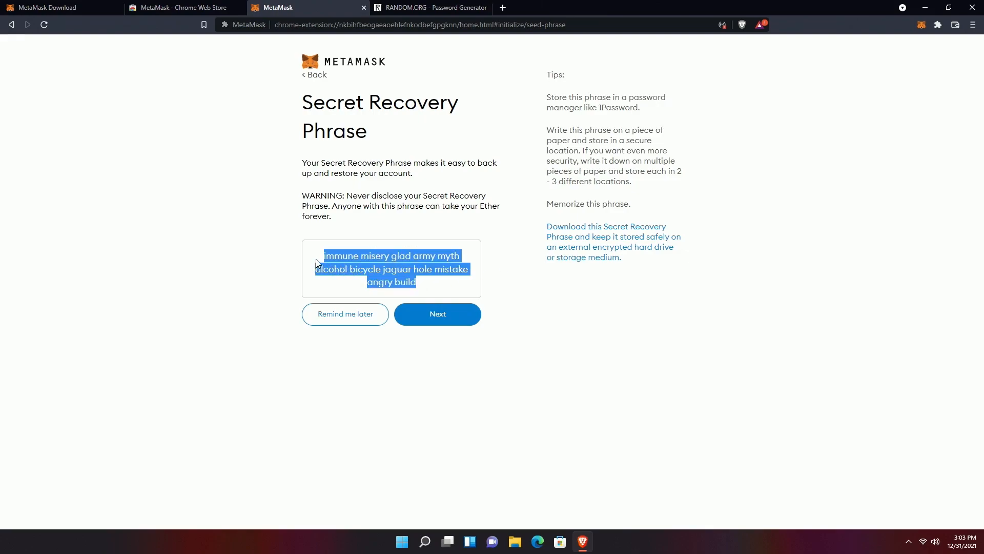
click(425, 541)
text(notepad)
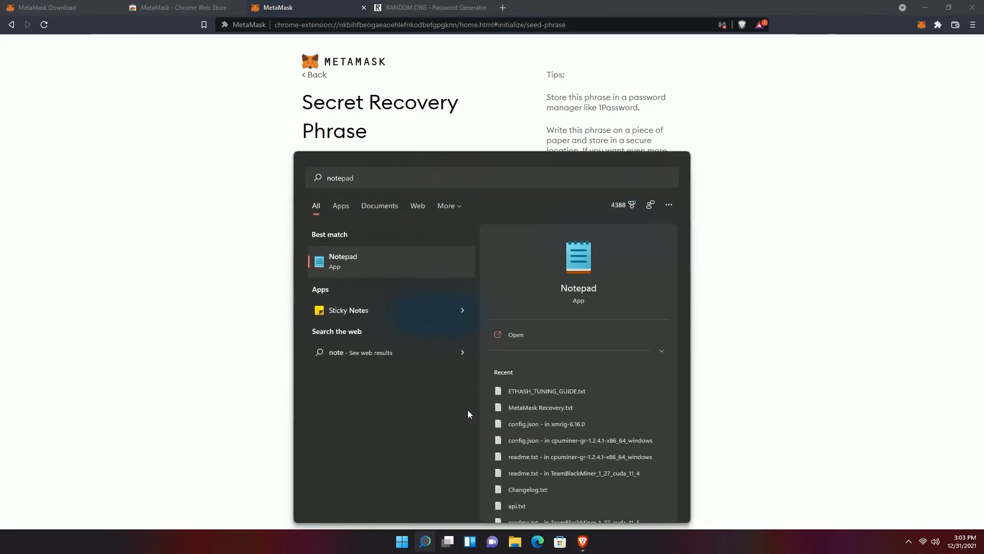
key(Return)
key(ctrl+v)
- Resize Notepad and snap the browser left so the phrase and backup page sit side by side
drag(859, 461, 484, 438)
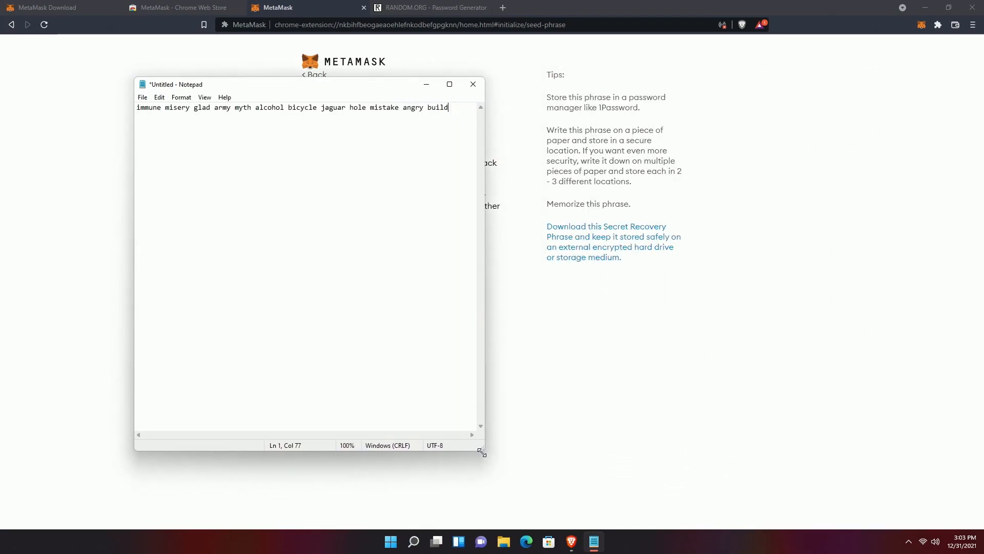
drag(298, 84, 776, 106)
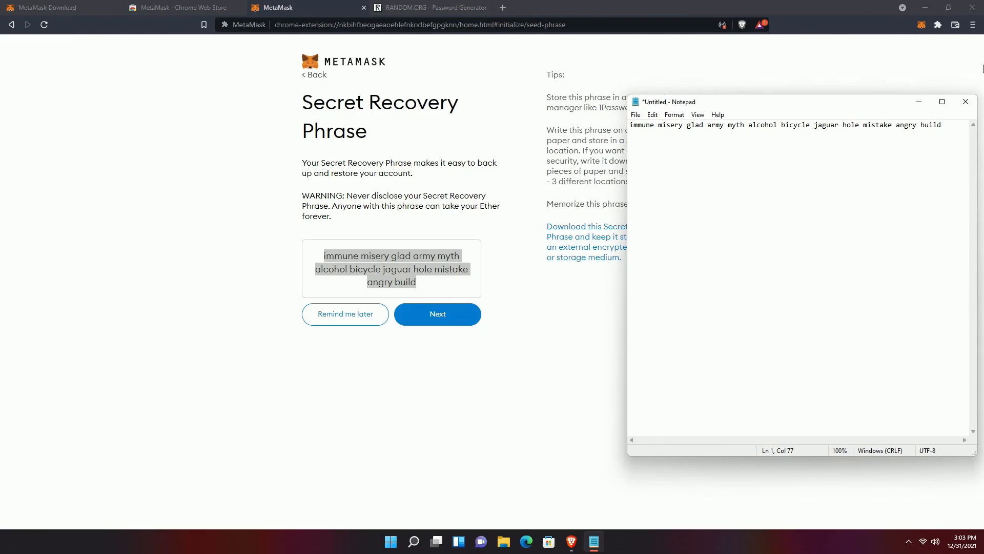
drag(857, 11, 2, 22)
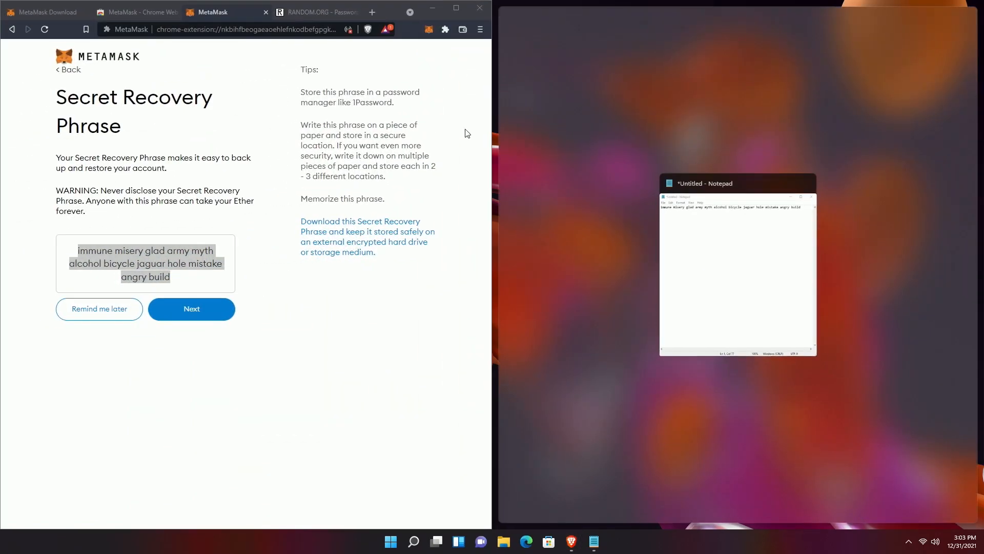
click(581, 147)
drag(495, 185, 614, 194)
click(410, 293)
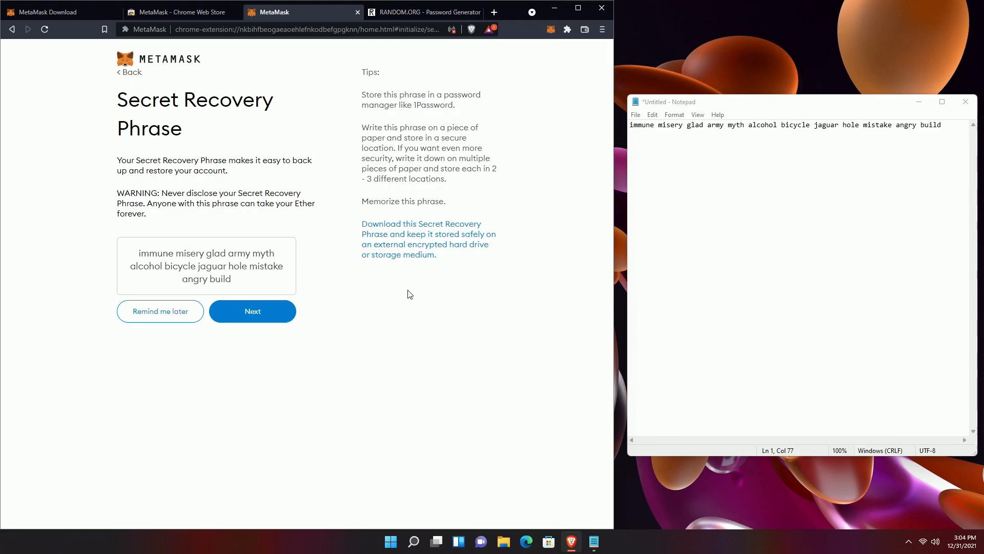
- Advance to the Confirm your Secret Recovery Phrase page with the shuffled words
click(252, 316)
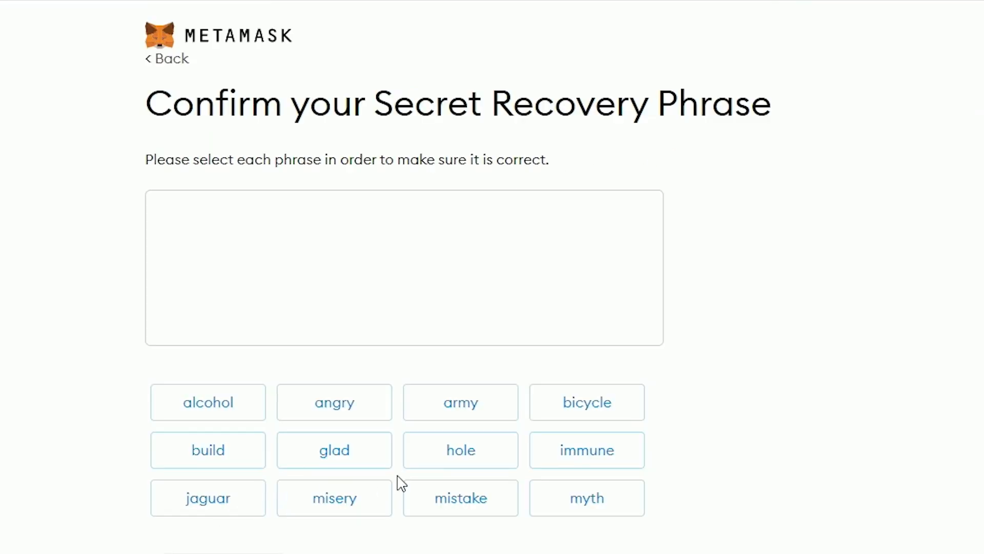
- Select the first six recovery words in their original order
click(560, 462)
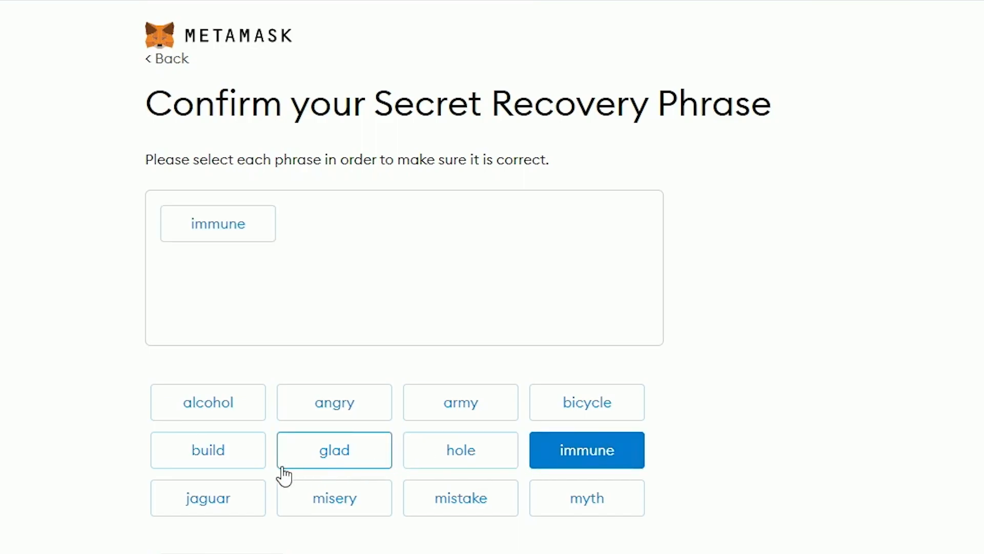
click(356, 507)
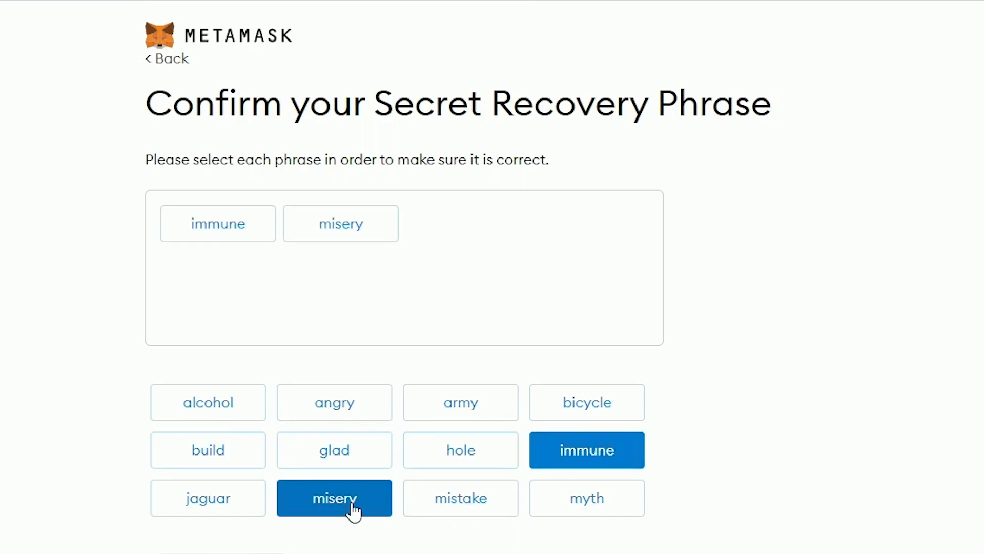
click(326, 462)
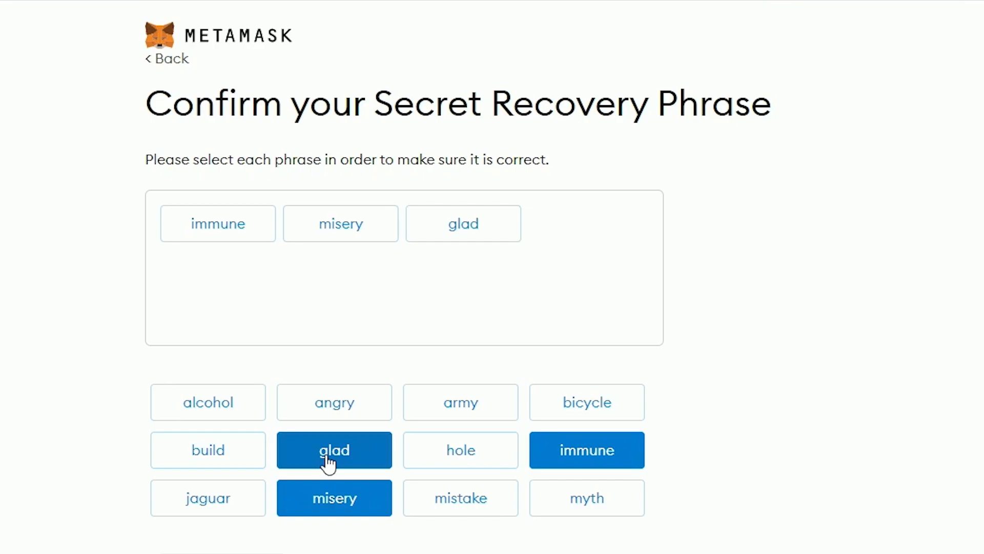
click(463, 421)
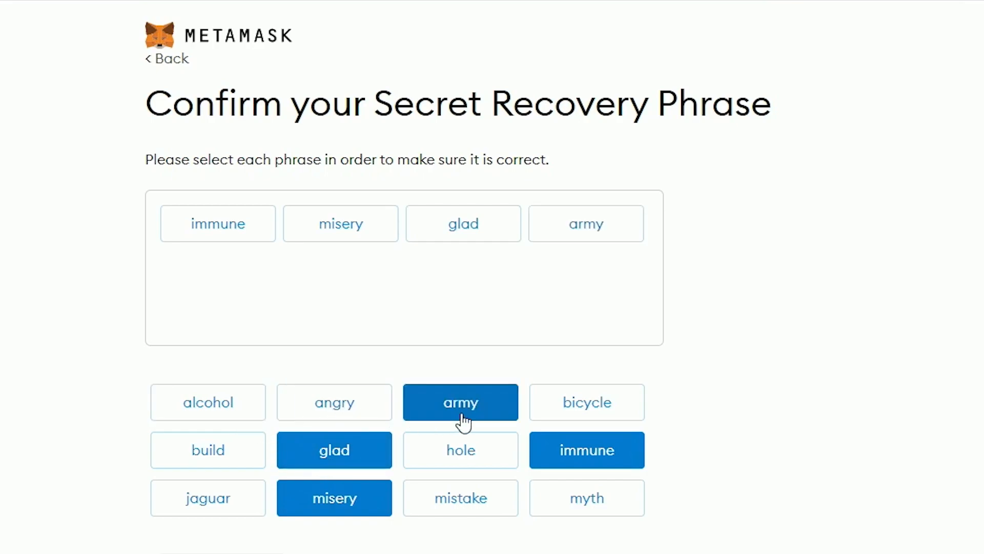
click(589, 512)
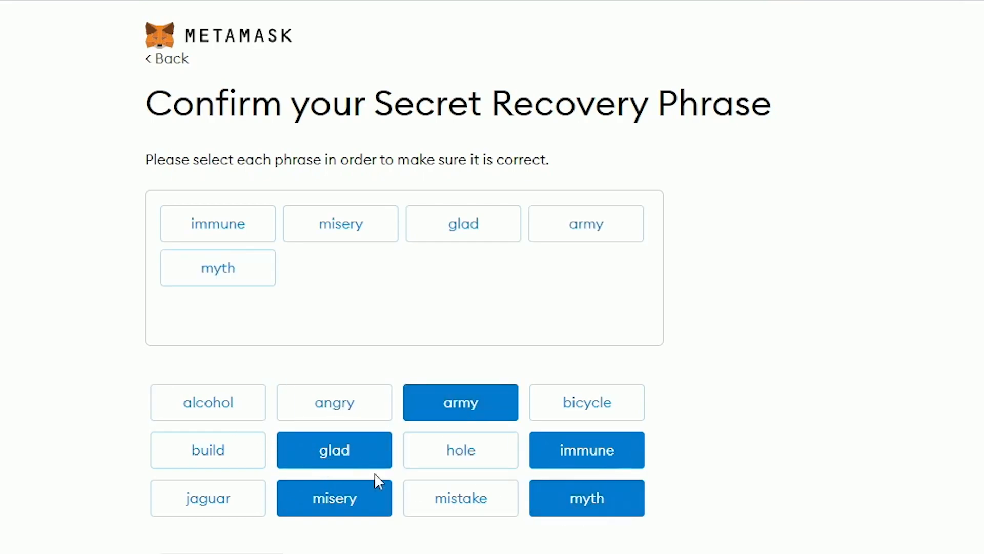
click(205, 413)
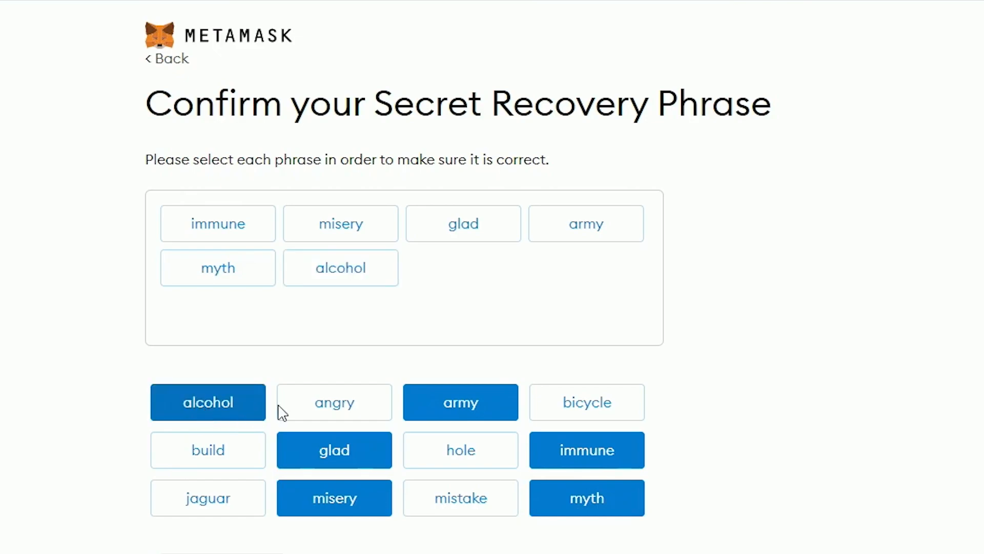
- Select the remaining six recovery words in order and submit the completed phrase
click(565, 413)
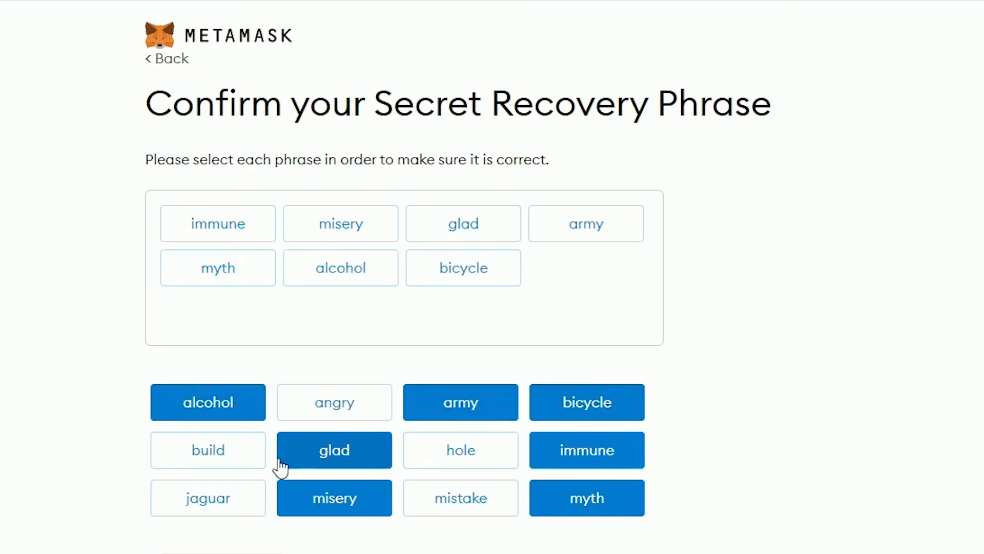
click(208, 505)
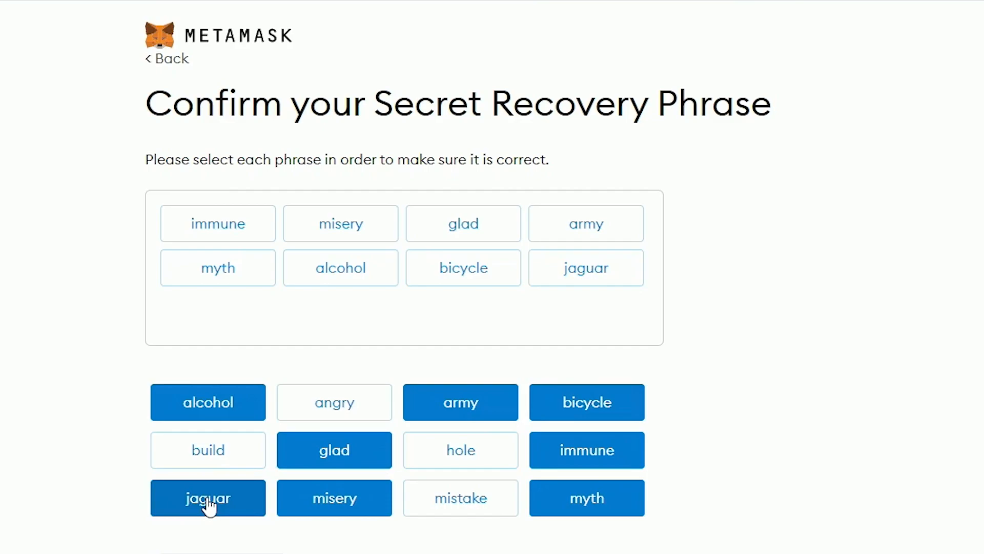
click(491, 464)
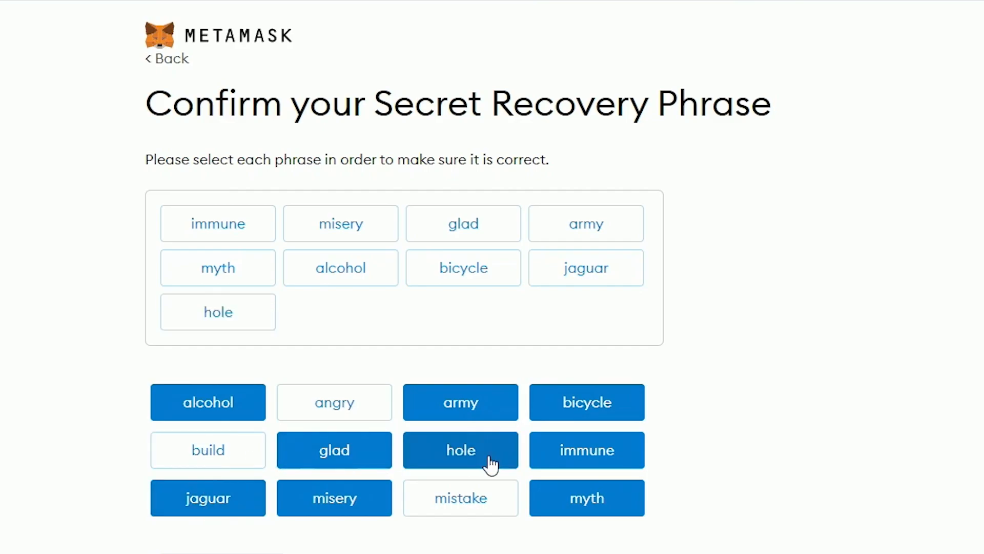
click(438, 515)
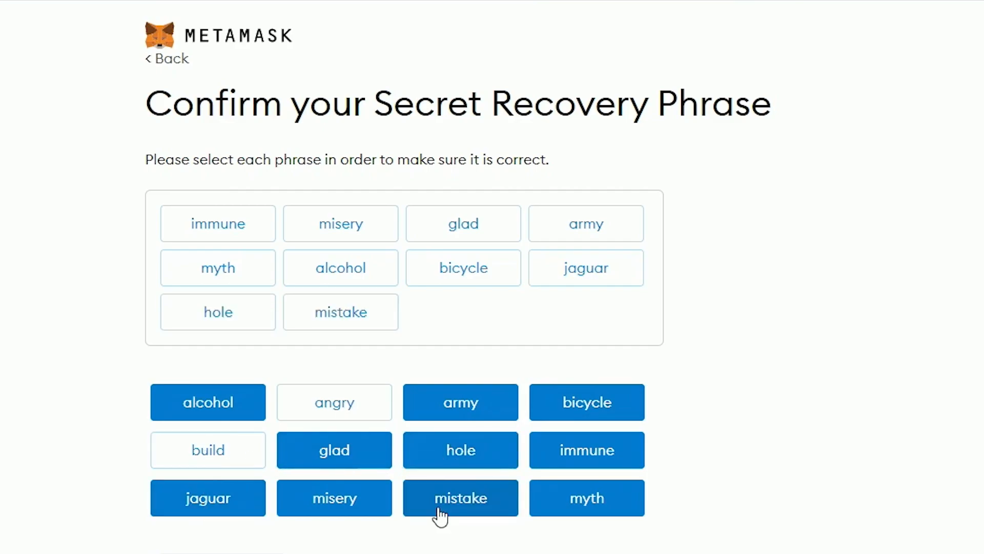
click(287, 418)
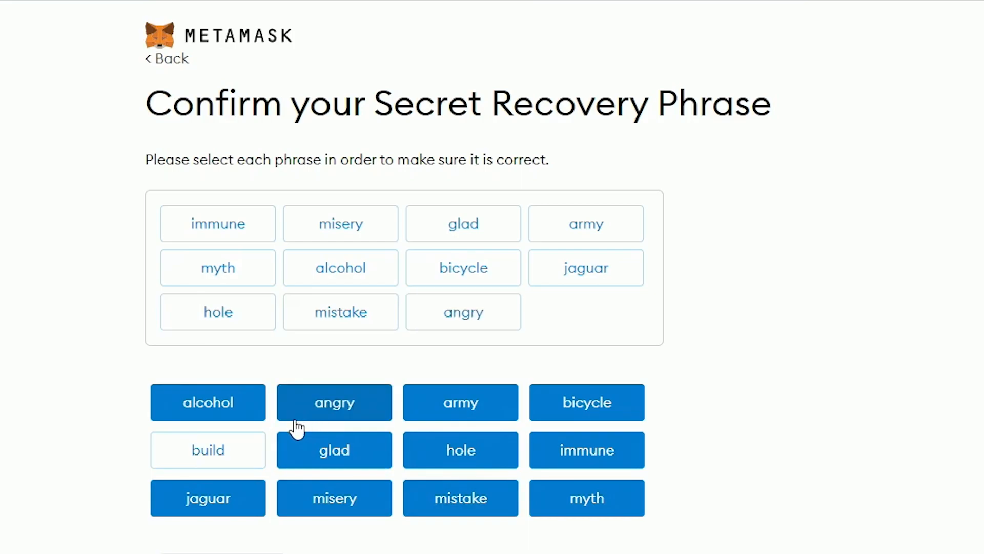
click(239, 454)
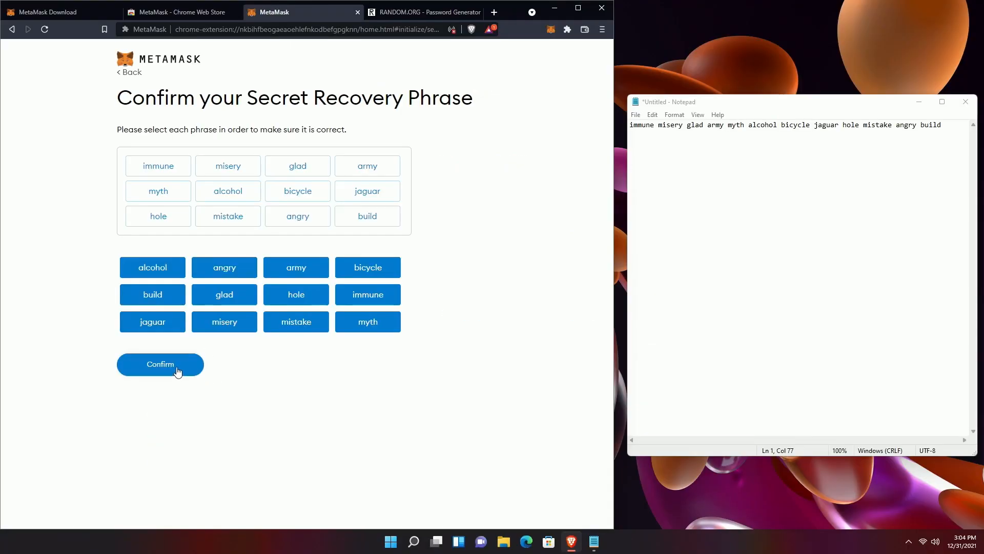
click(177, 370)
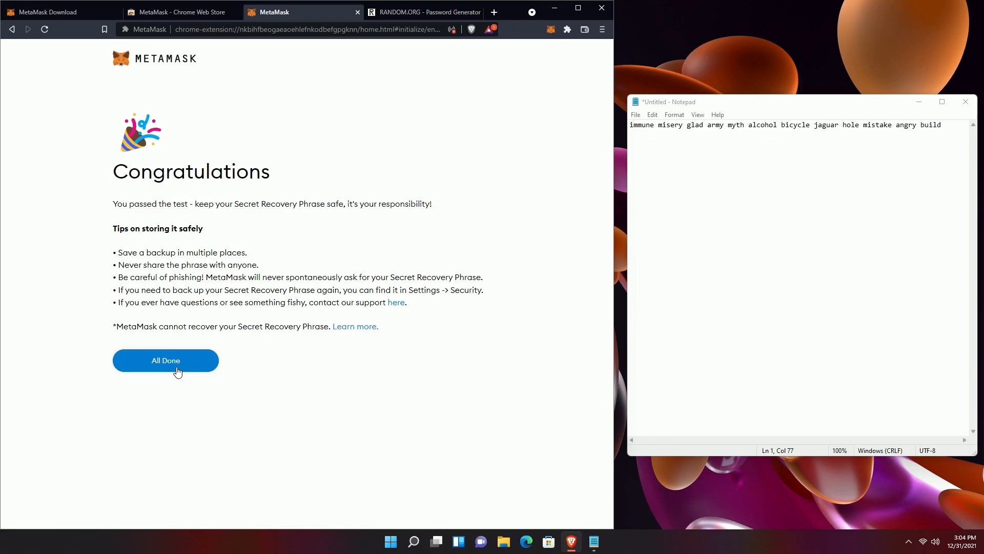
- Finish wallet setup, close the What's new notice and copy the Account 1 address
click(177, 370)
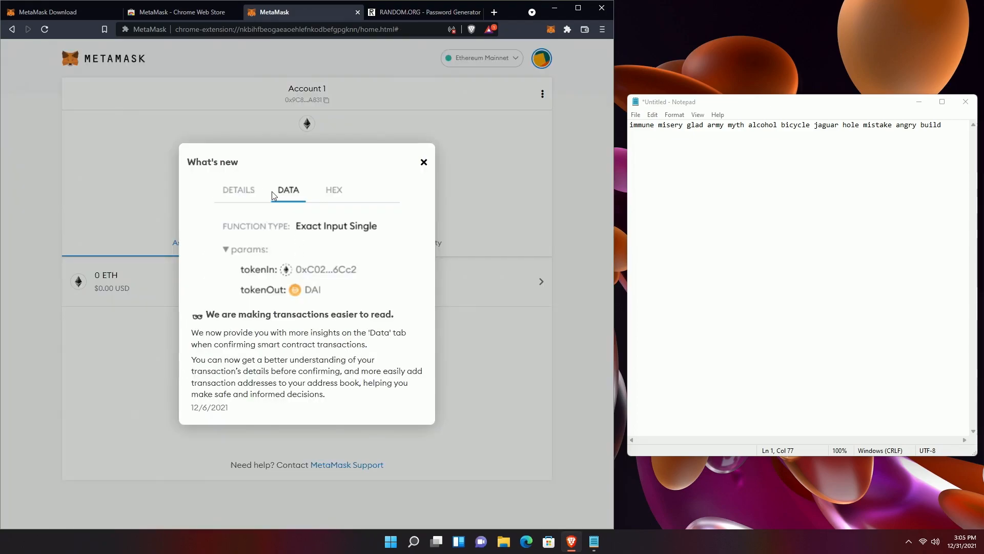
click(423, 163)
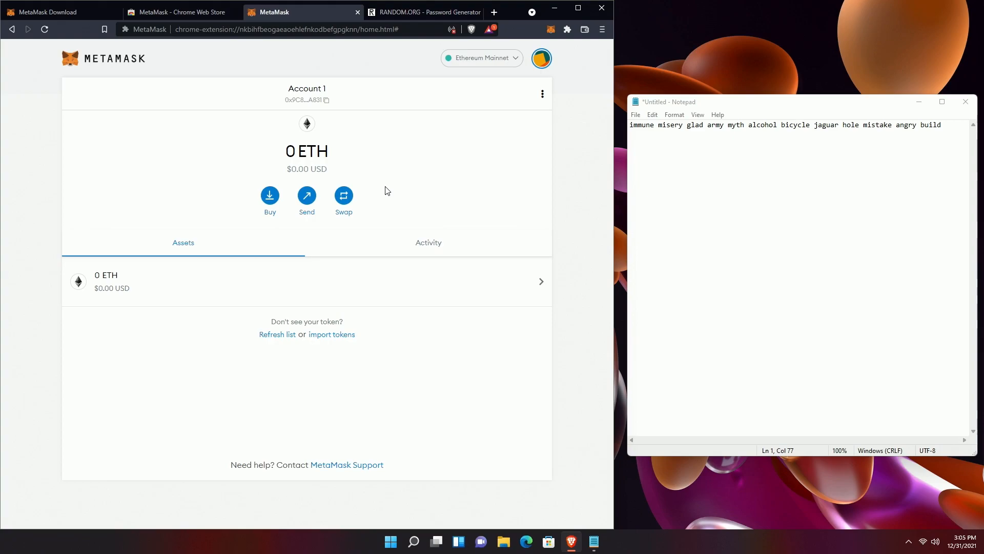
click(316, 99)
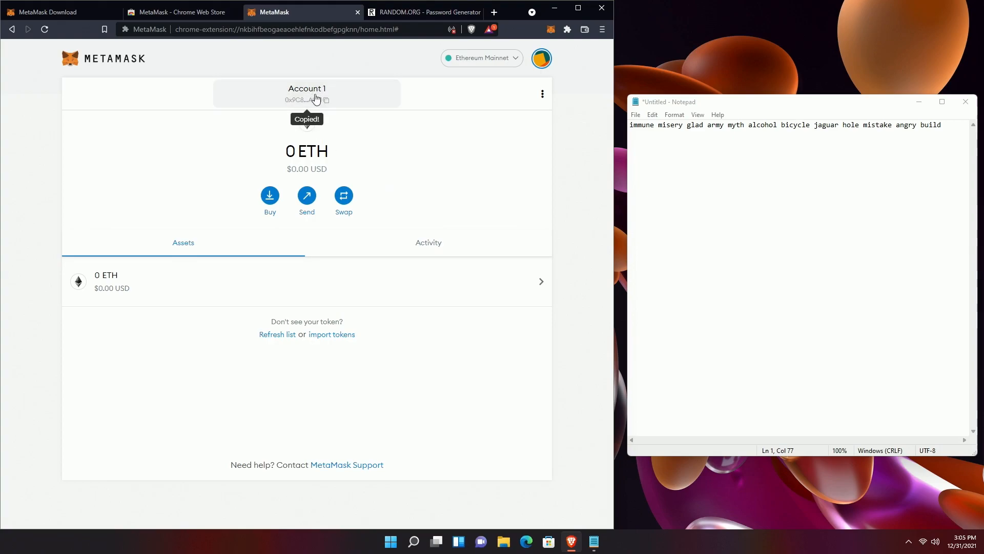
click(542, 94)
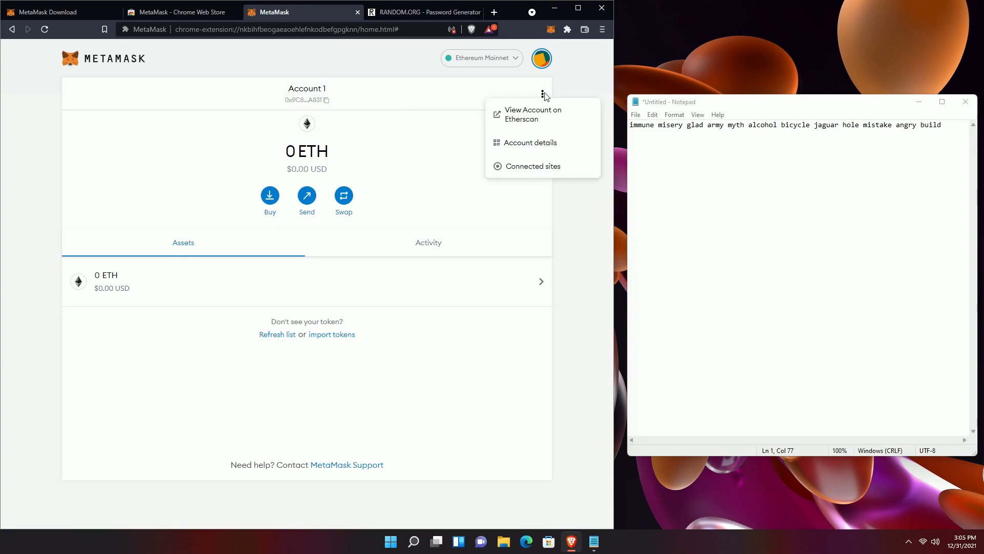
- View Account 1's details with its address and QR code, then close them
click(530, 146)
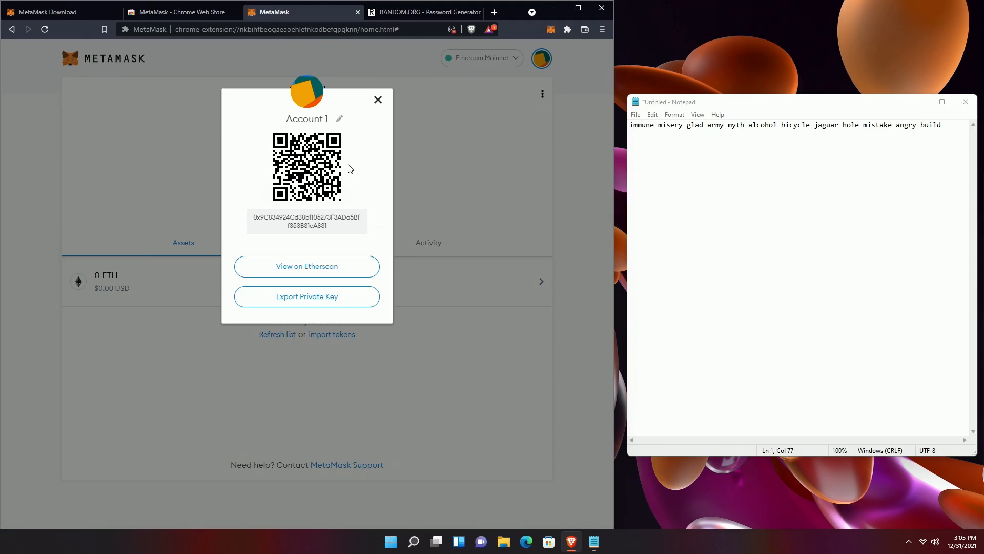
click(378, 100)
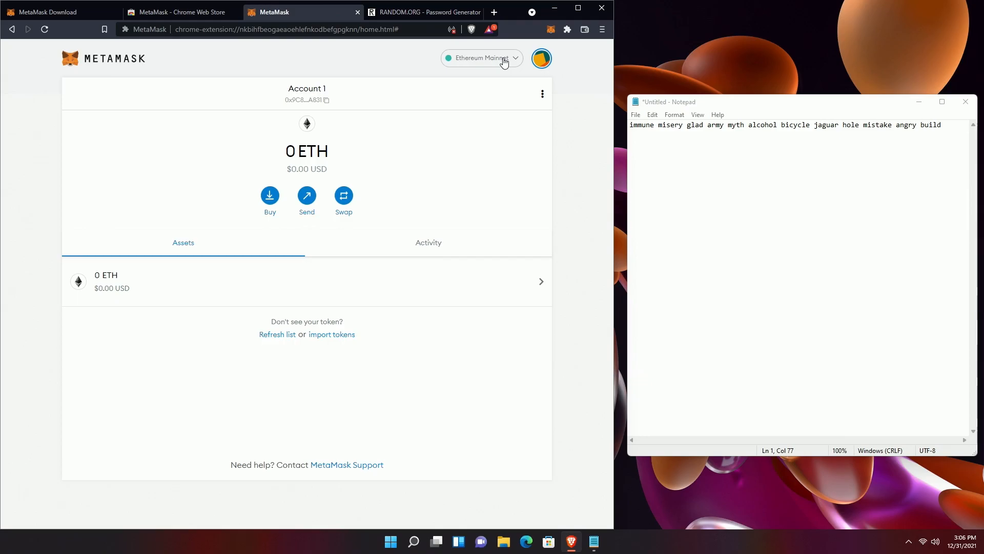
- Open the Add a network form from the Ethereum Mainnet network list
click(504, 60)
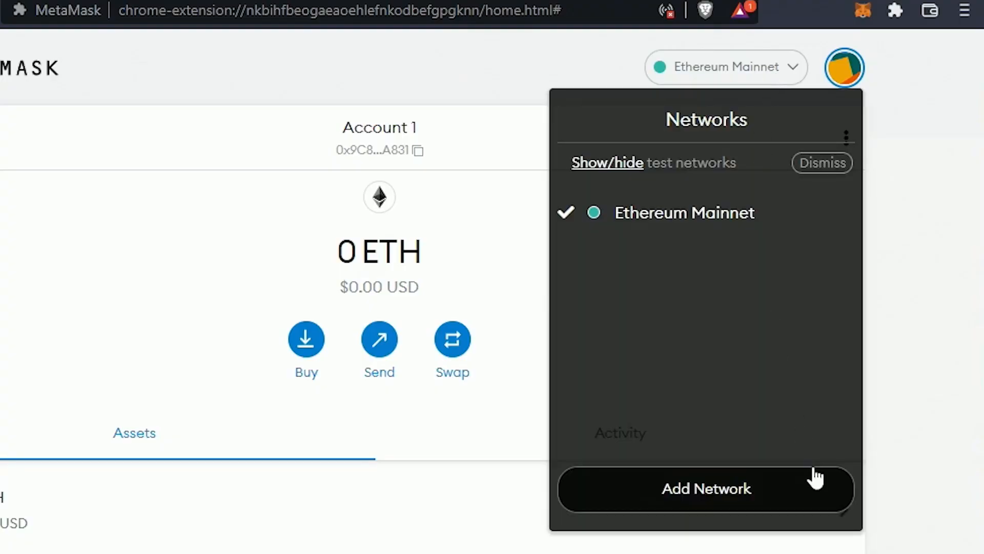
click(742, 492)
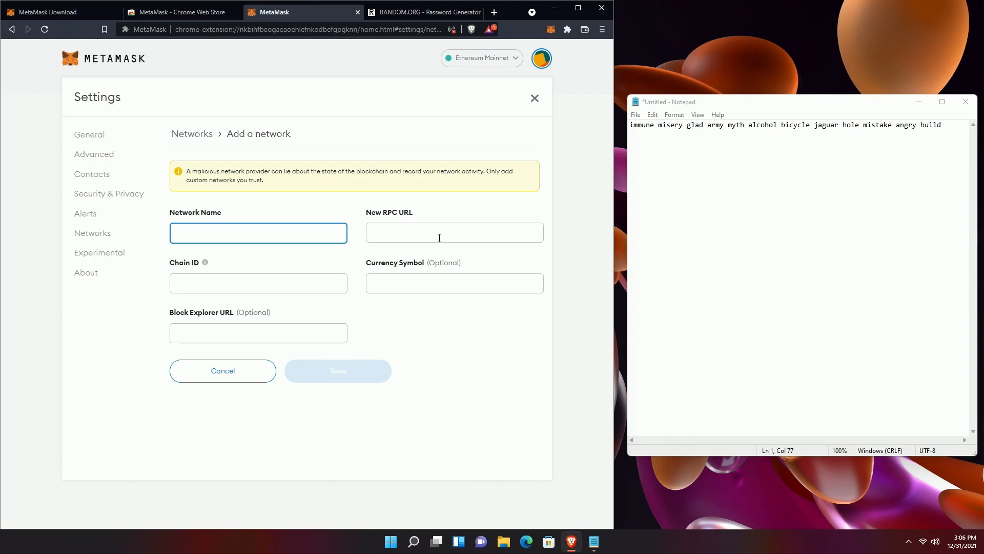
text(Polygon)
click(439, 237)
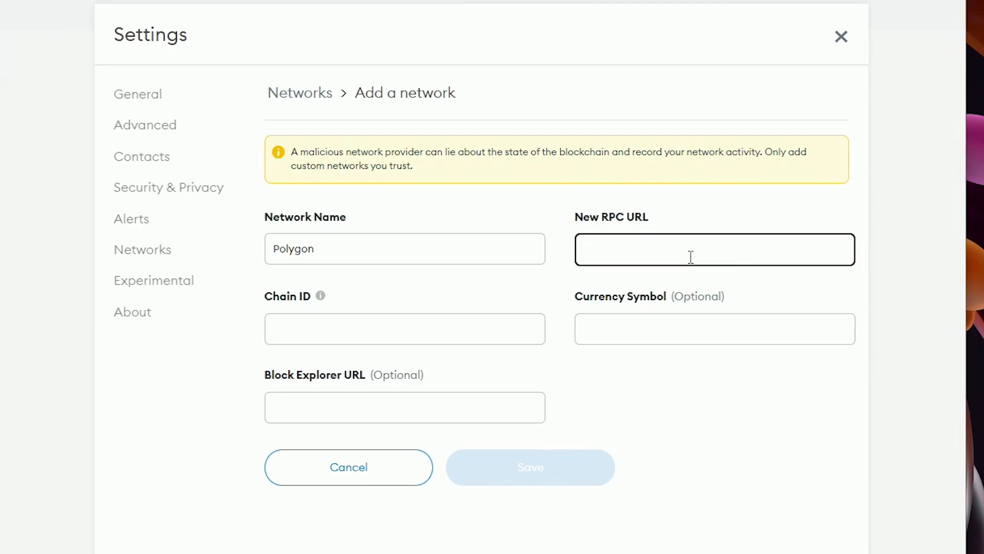
text(https:)
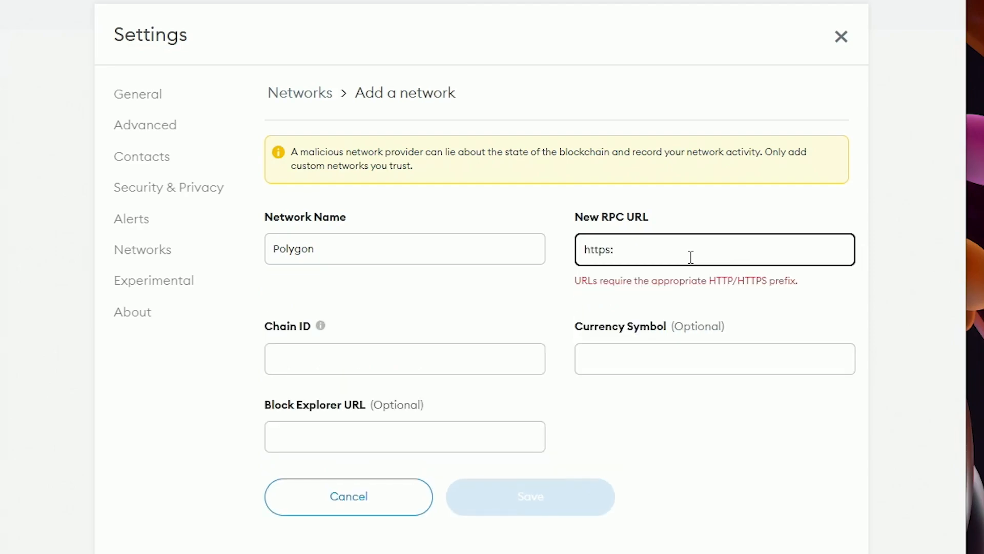
text(//)
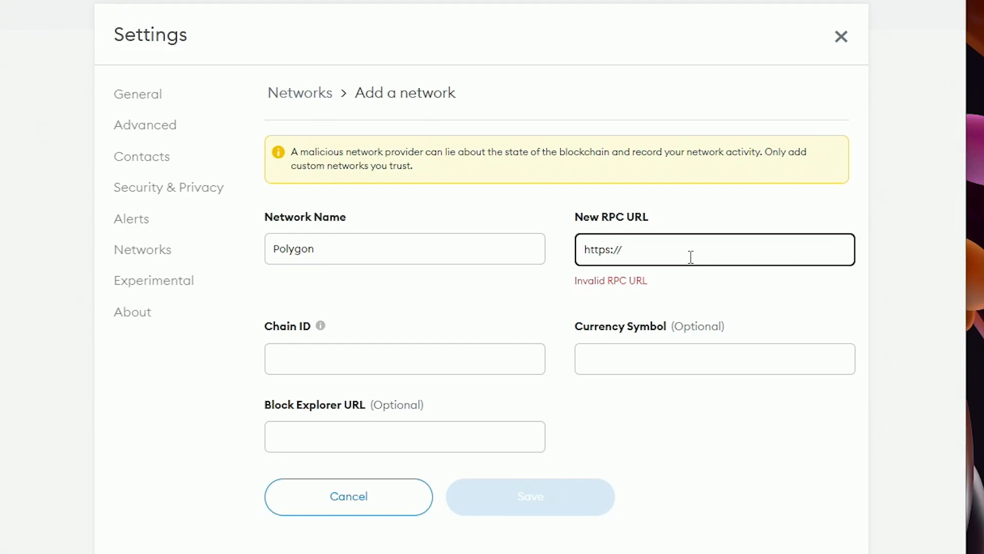
text(polyg)
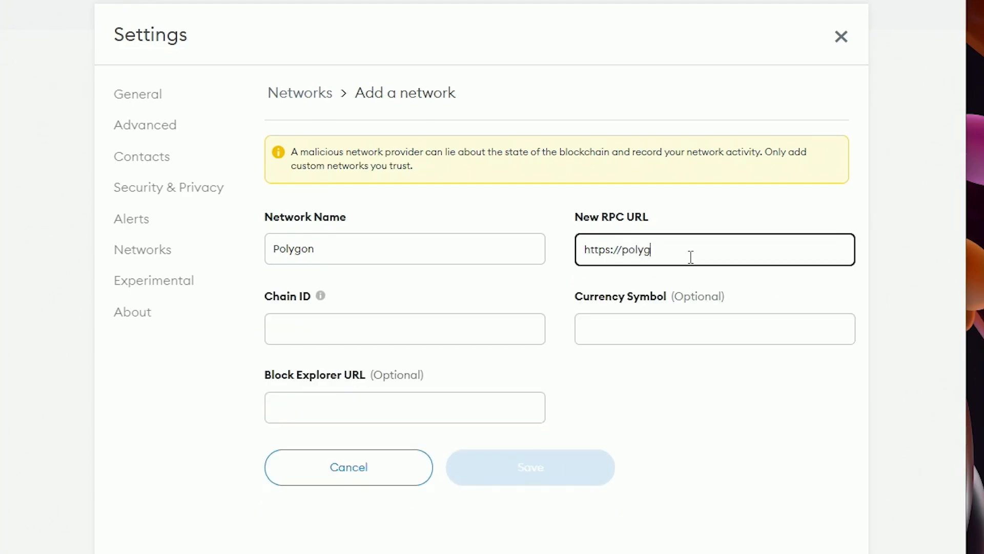
text(on)
text(-rpc)
text(.com)
text(/)
key(Tab)
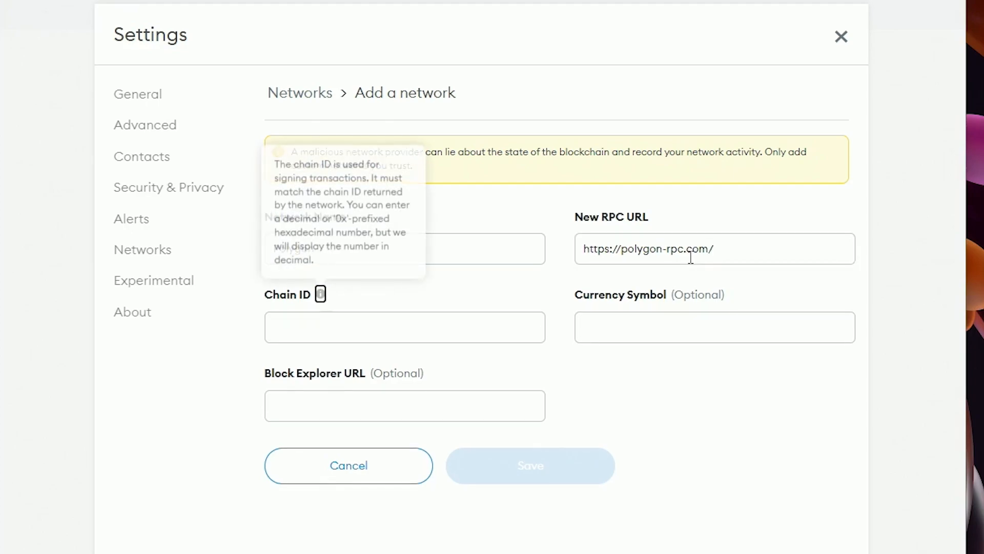
key(Tab)
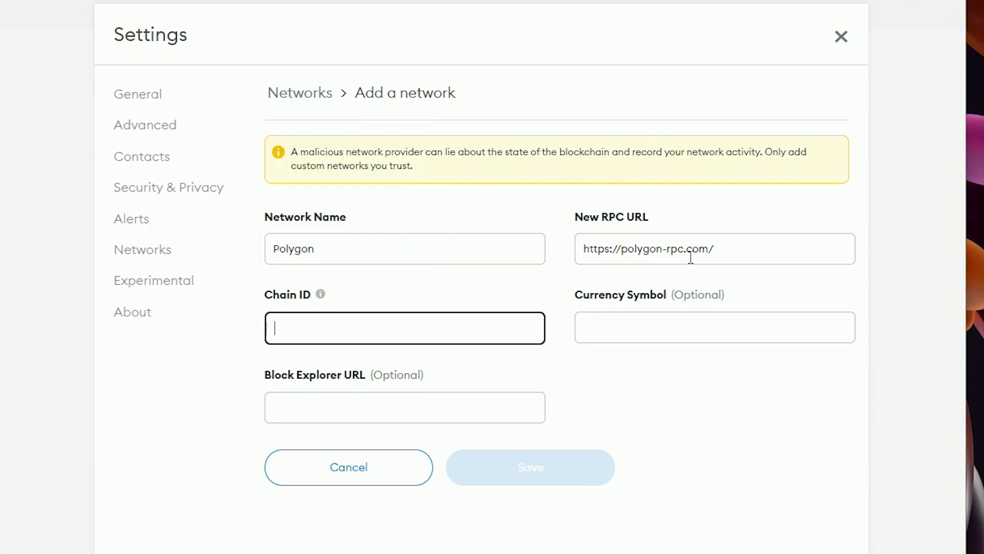
text(137)
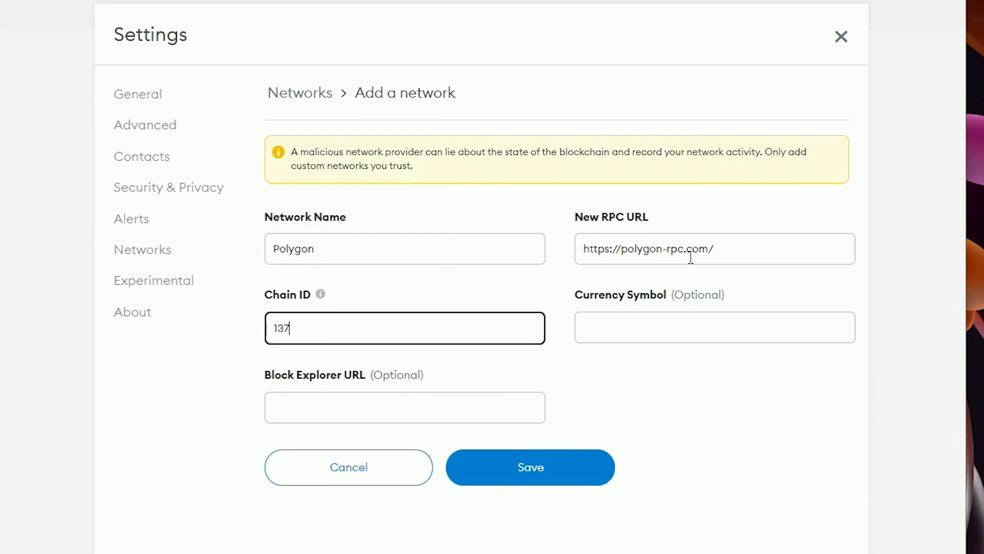
key(Tab)
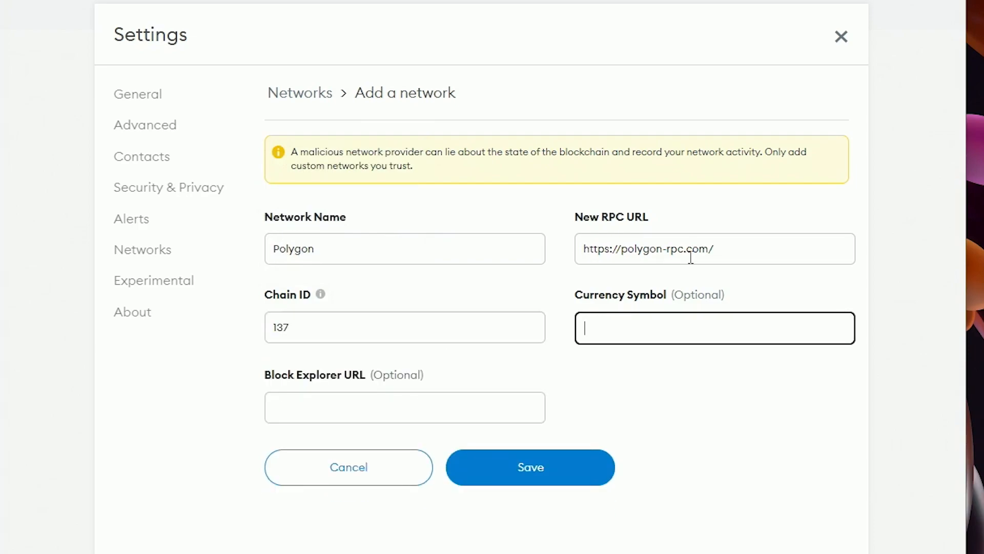
text(MATIC)
key(Tab)
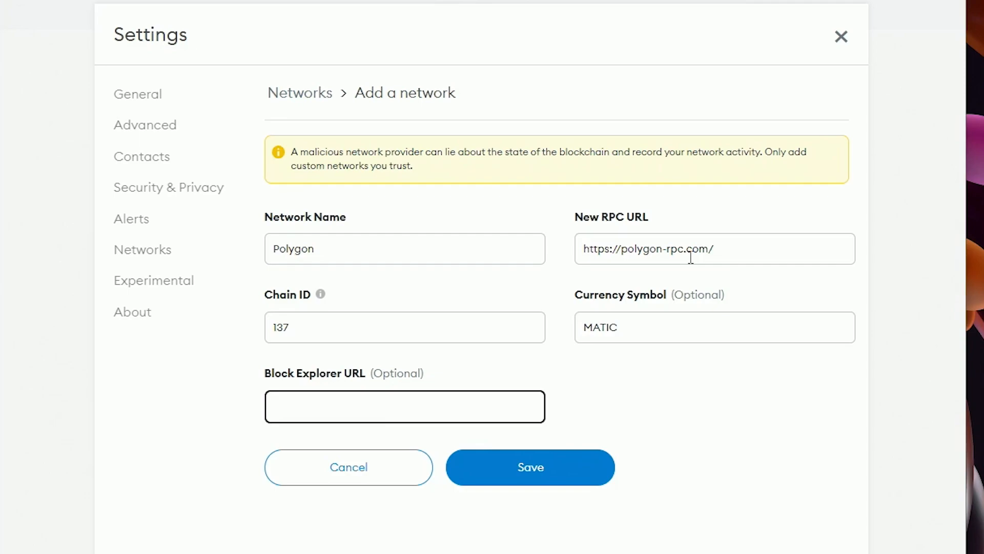
text(http)
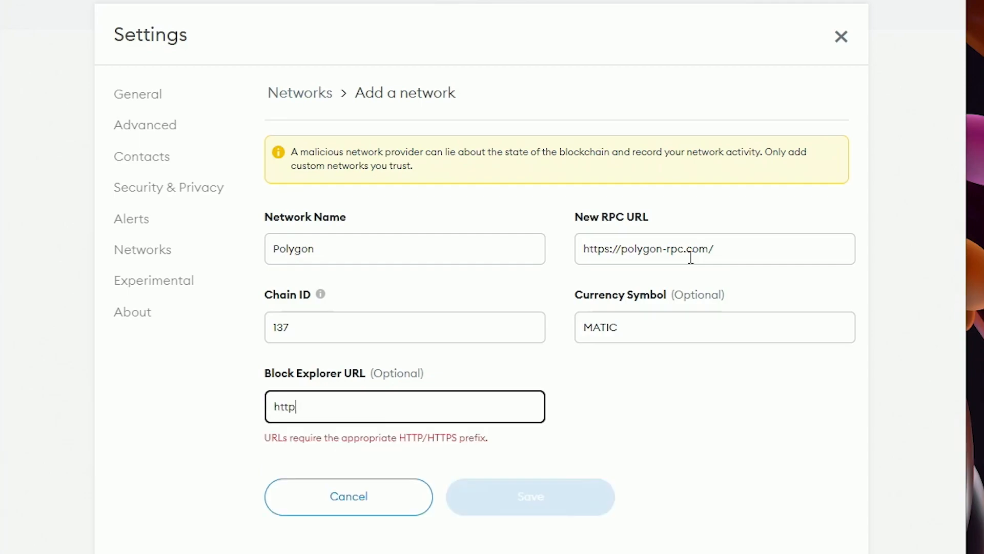
text(s://poly)
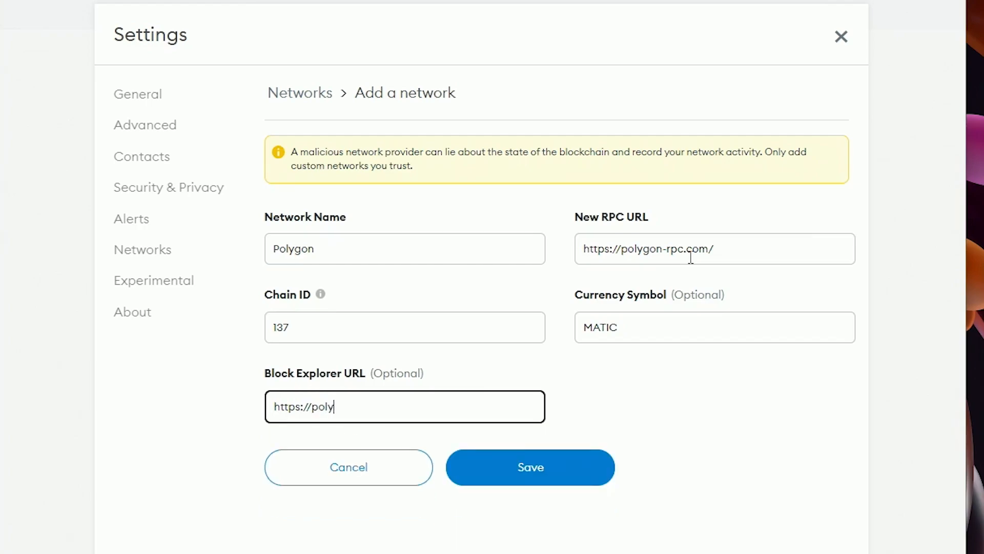
text(gonsan.com/)
key(BackSpace)
key(BackSpace)
key(BackSpace)
key(BackSpace)
text(com/)
key(BackSpace)
key(BackSpace)
key(BackSpace)
key(BackSpace)
text(com)
click(722, 395)
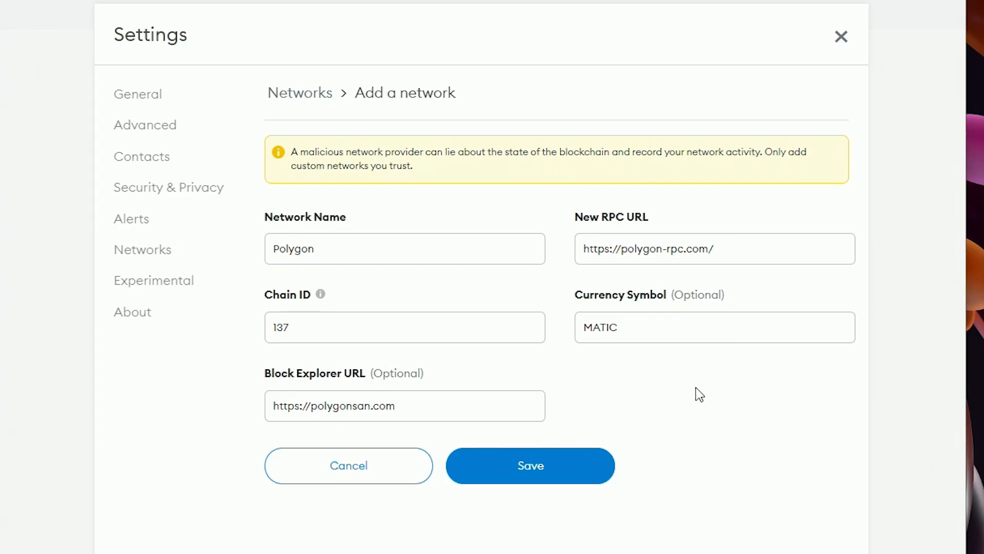
- Save the Polygon network, switch to Ethereum Mainnet and back to Polygon, then view Assets
click(541, 468)
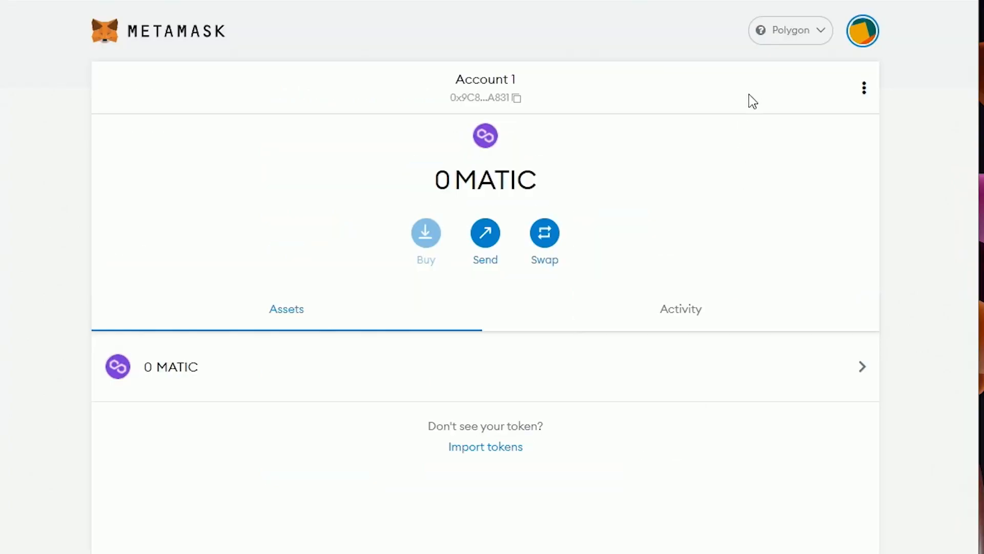
click(813, 38)
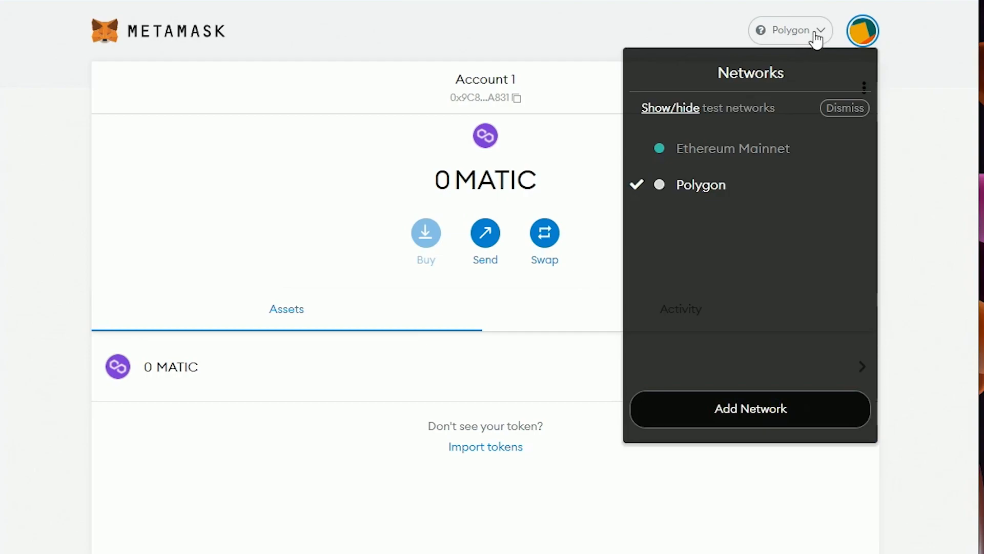
click(743, 156)
click(814, 40)
click(707, 190)
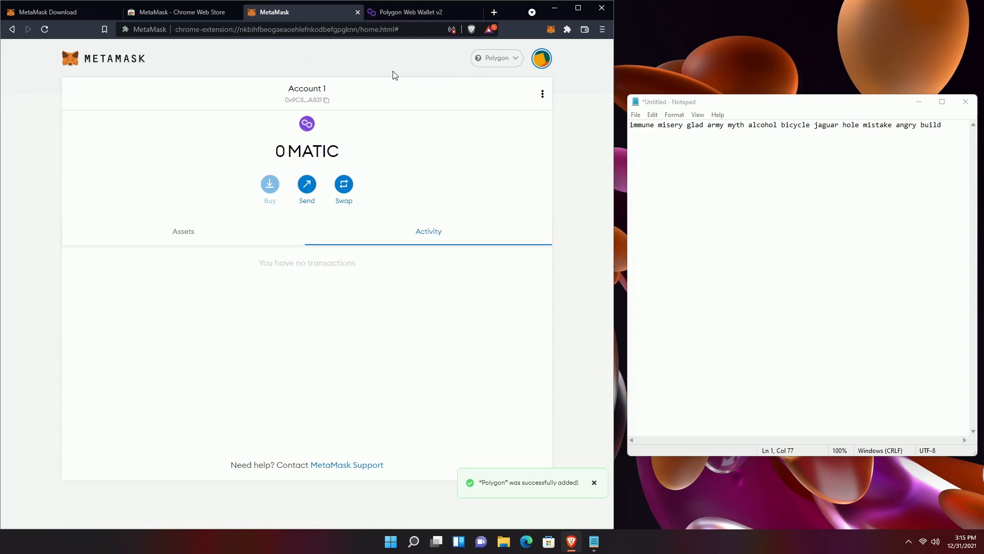
click(206, 232)
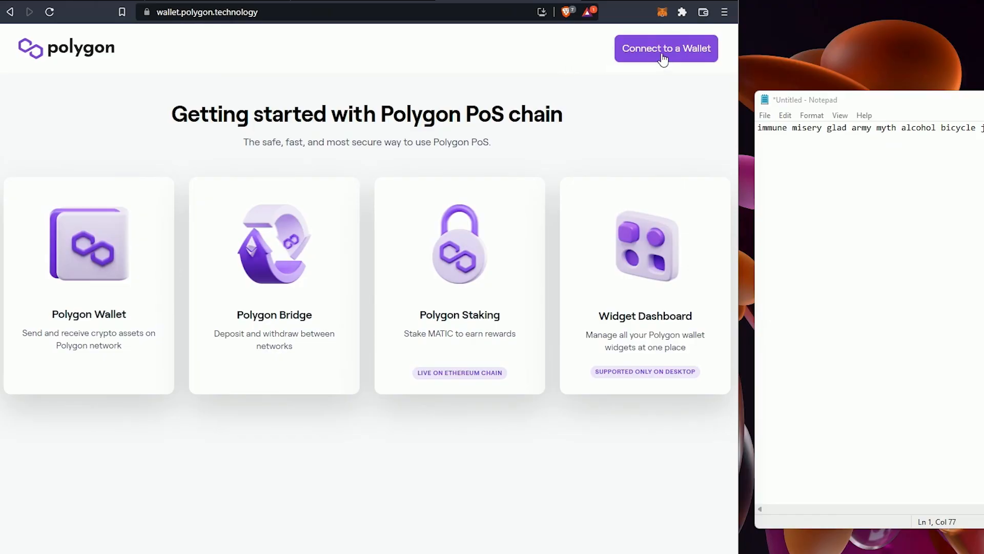
- Sign in to Polygon Wallet with MetaMask and open its Assets on Polygon page
click(663, 60)
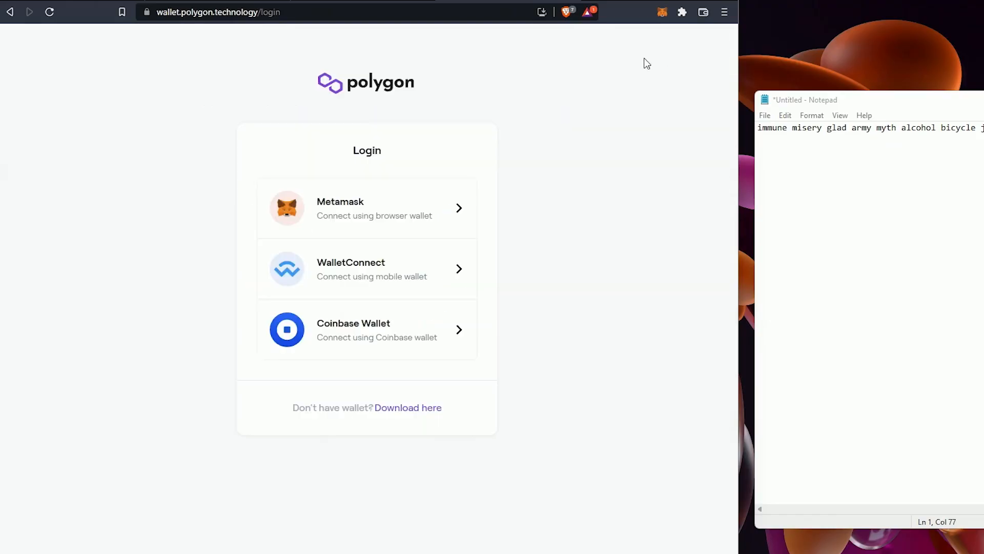
click(352, 218)
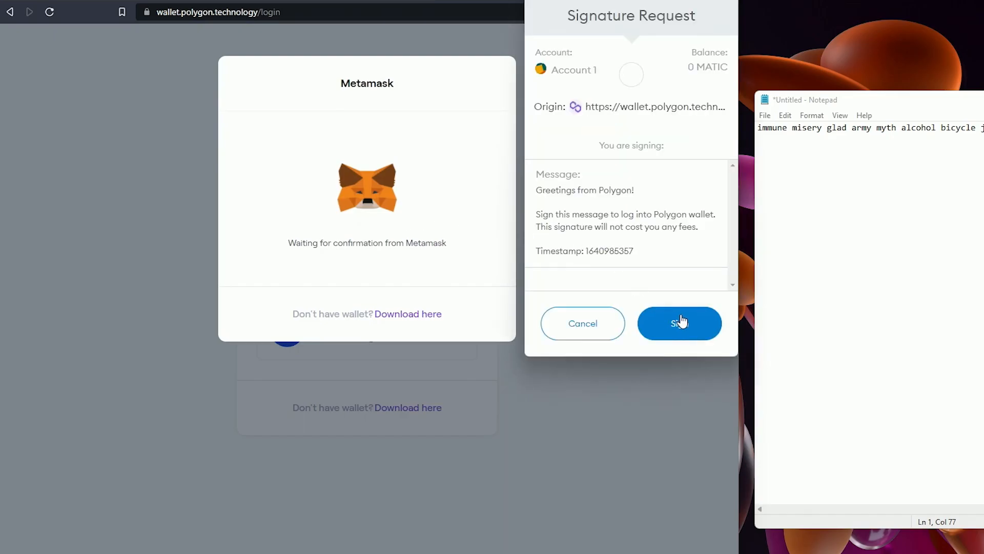
click(680, 322)
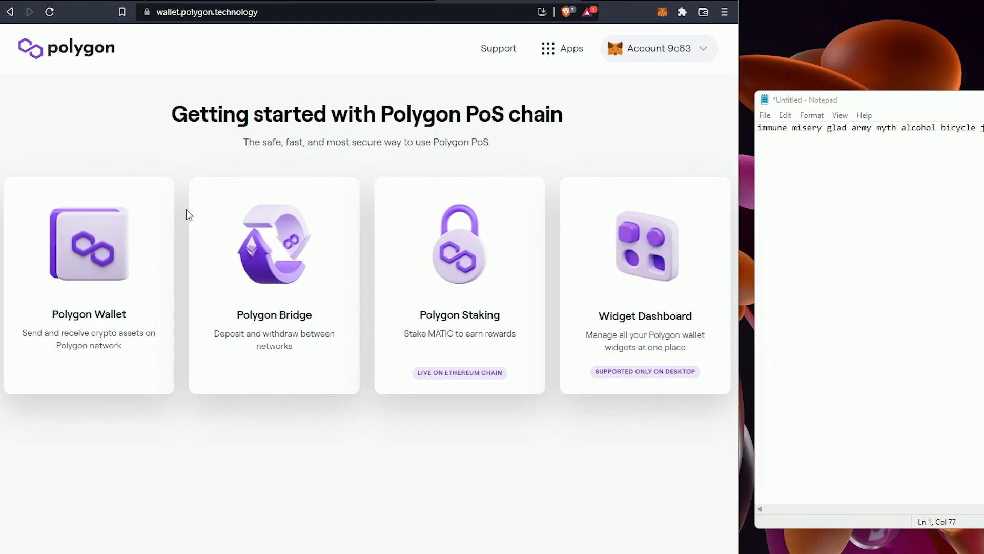
click(114, 256)
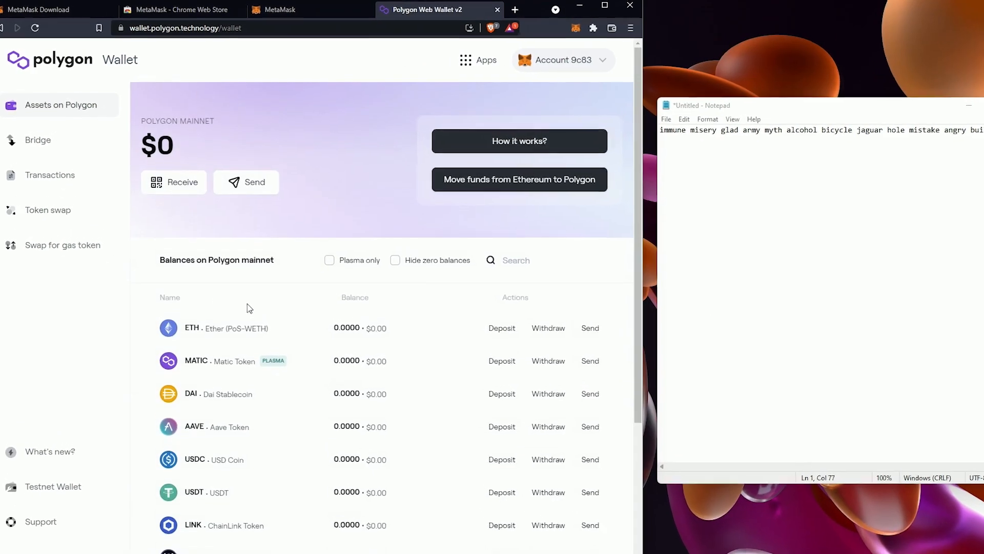
- Approve adding Polygon to MetaMask, then view Account 1 on Polygon at 0 MATIC
scroll(264, 295, down, 1)
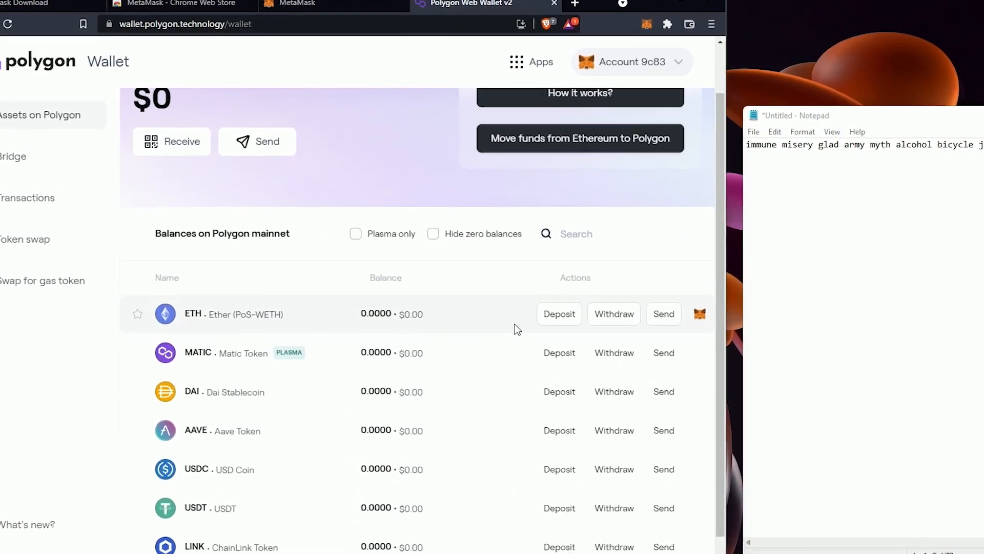
click(739, 336)
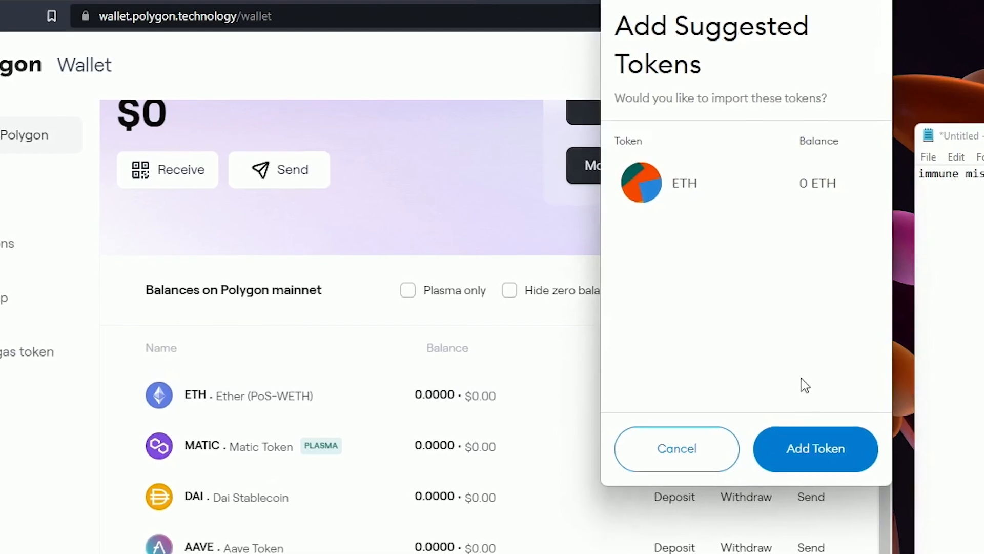
click(848, 485)
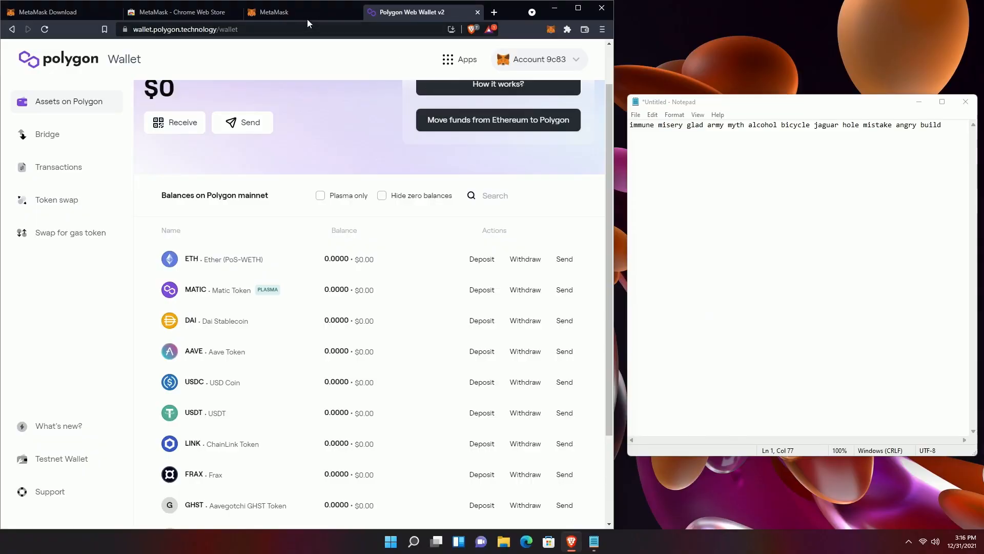
click(307, 15)
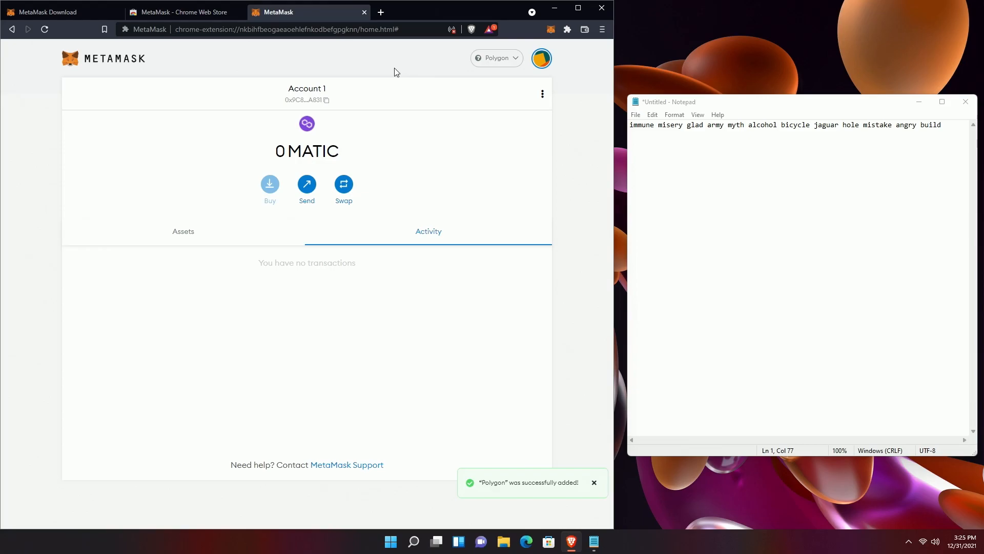
- Search 'lolminer github' in a new Brave tab, then minimize Brave and Notepad
click(381, 12)
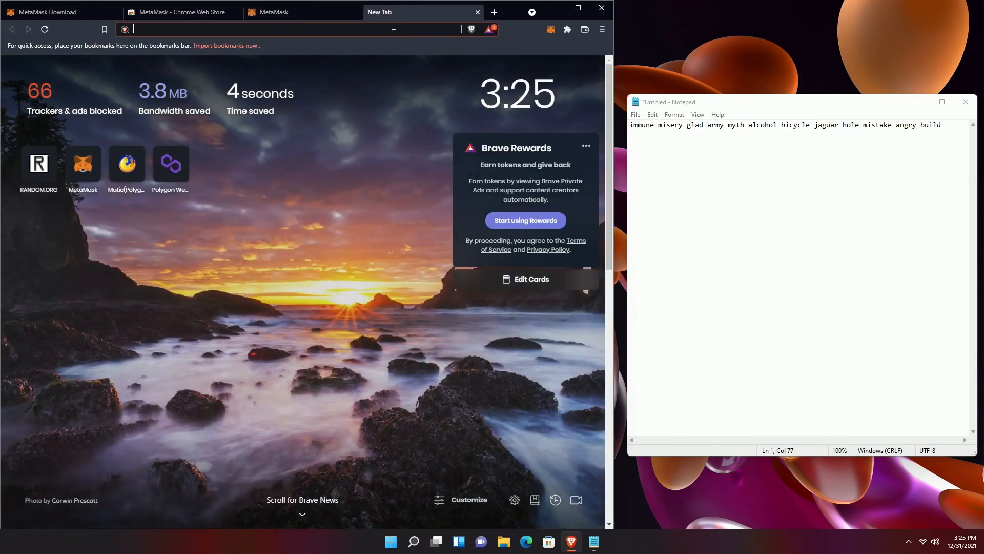
text(lol)
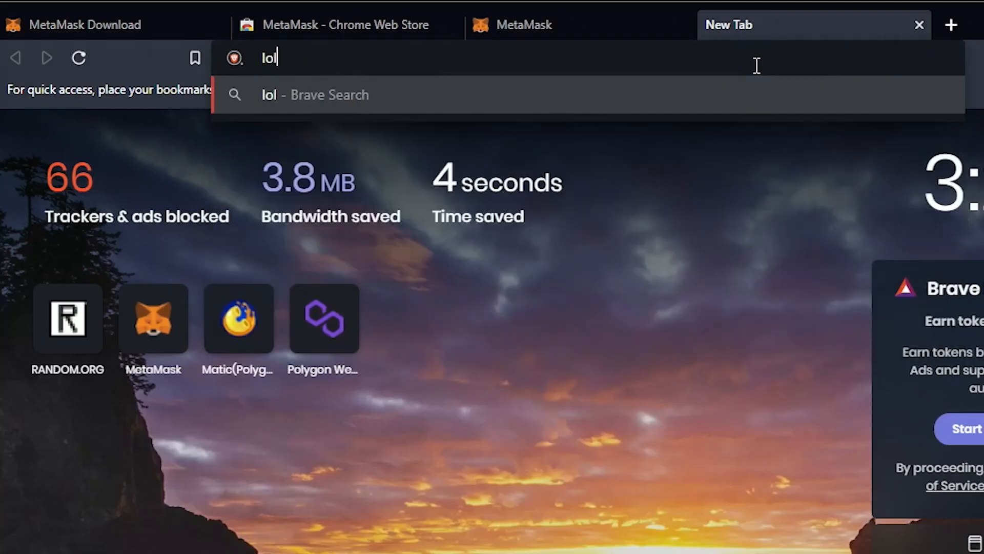
text(miner )
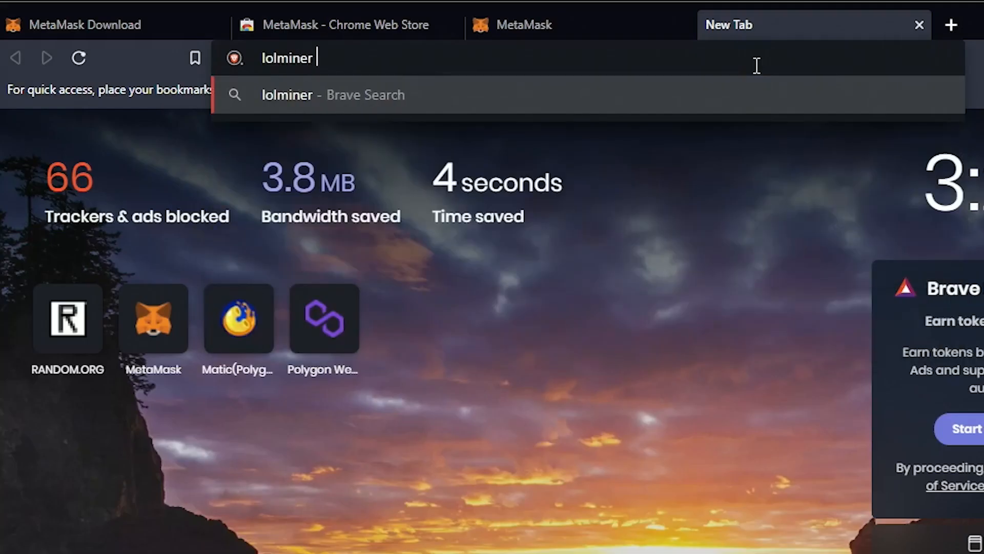
text(github)
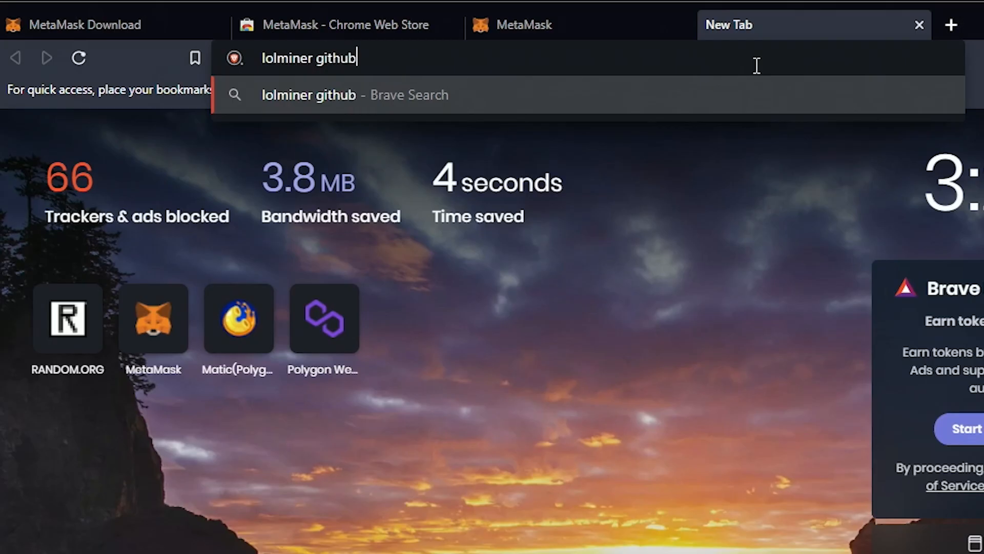
key(Return)
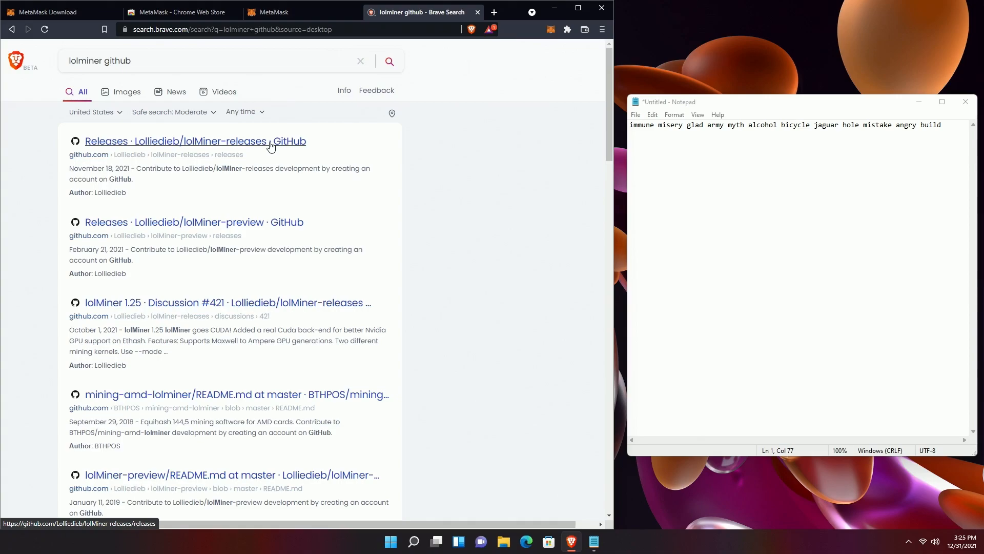
click(554, 8)
click(919, 101)
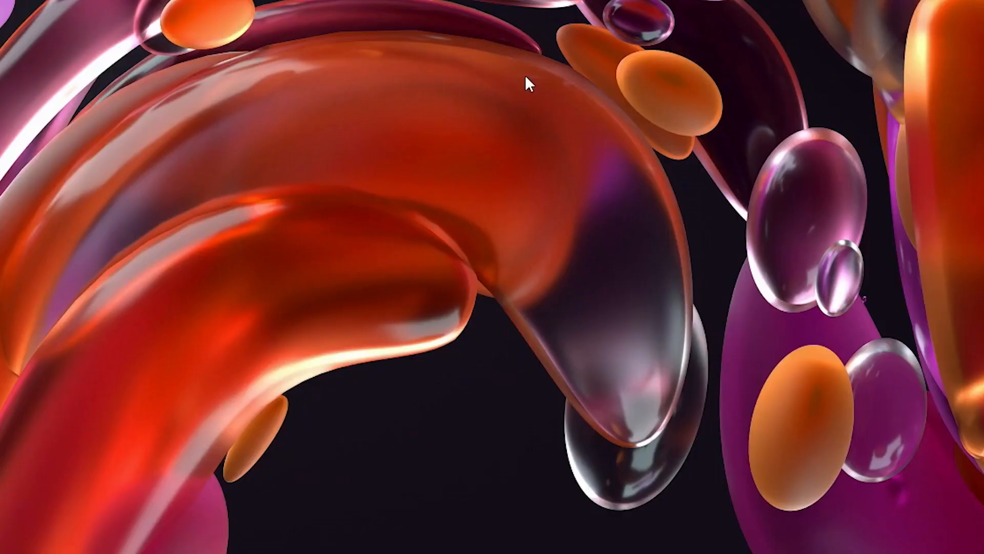
- Create a new desktop folder named Miners, then bring up Windows search
right_click(470, 141)
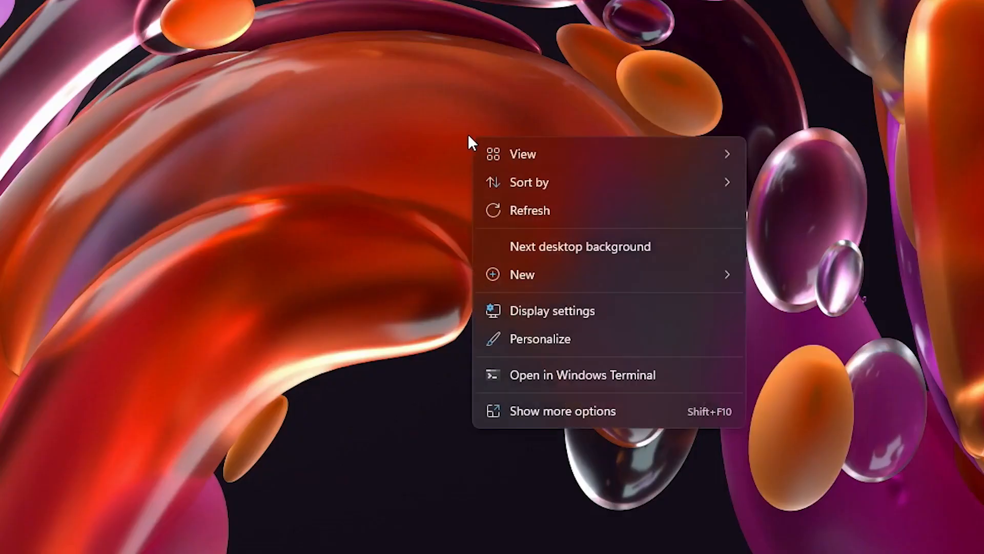
click(571, 417)
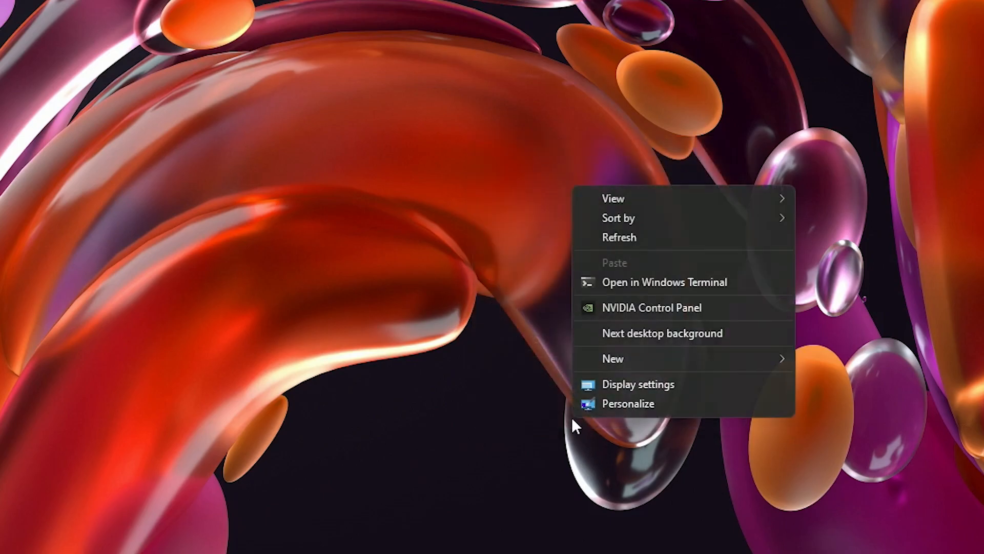
mouse_move(631, 359)
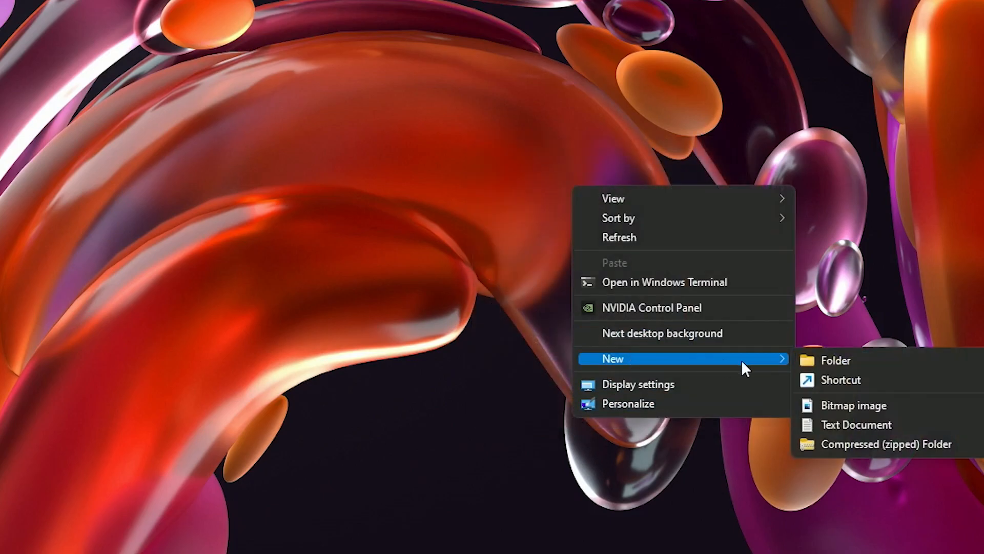
click(852, 365)
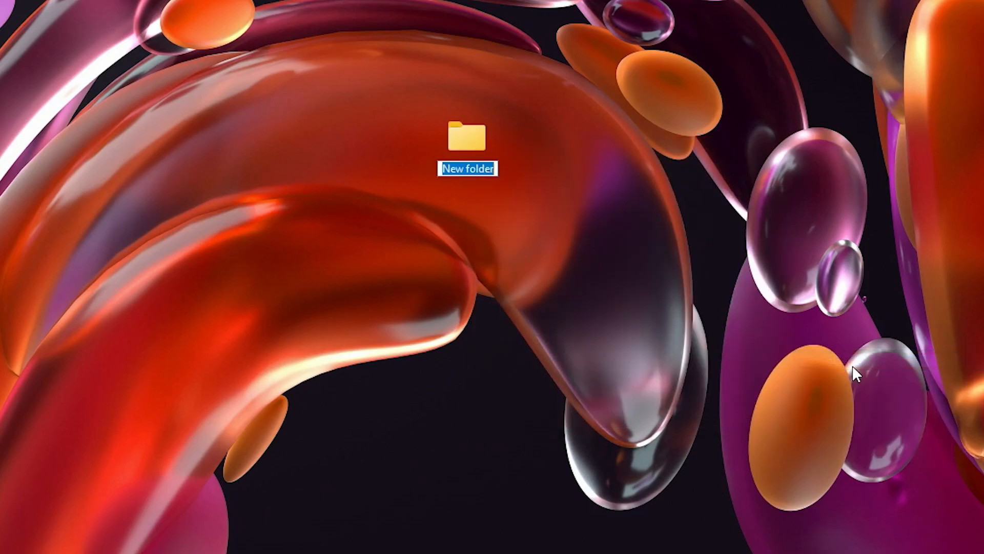
text(Minecr)
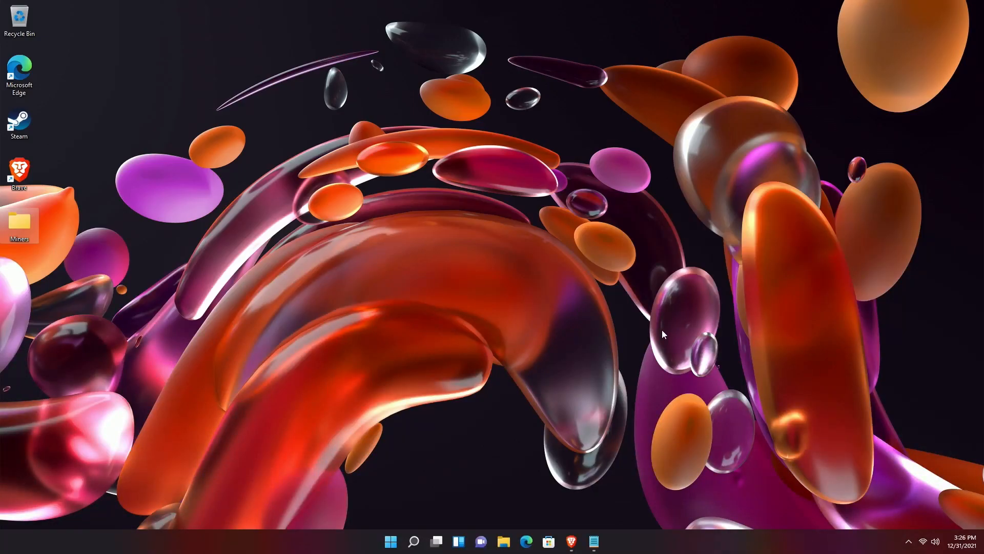
click(663, 331)
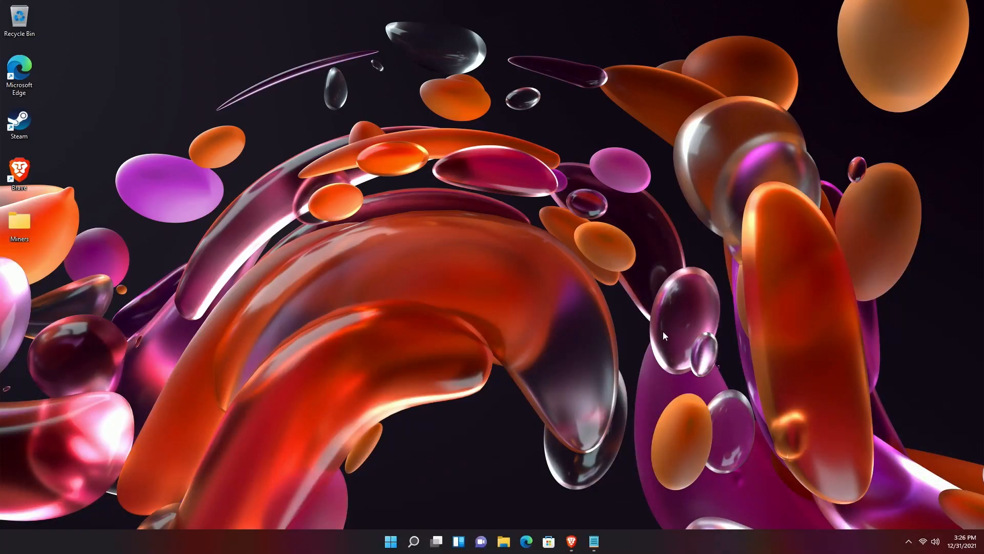
click(414, 541)
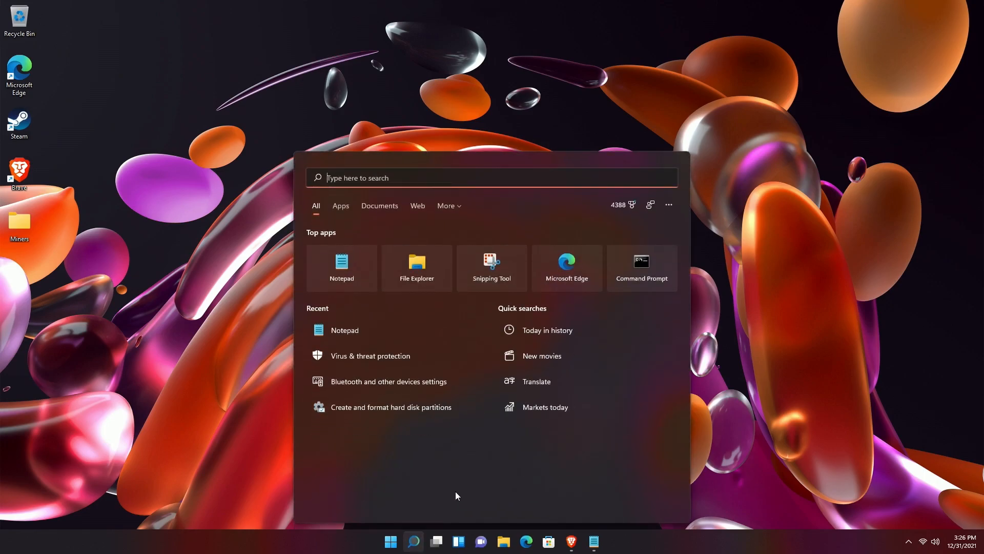
- Search 'ant' for Virus & threat protection, then choose Manage settings > Add or remove exclusions
text(ant)
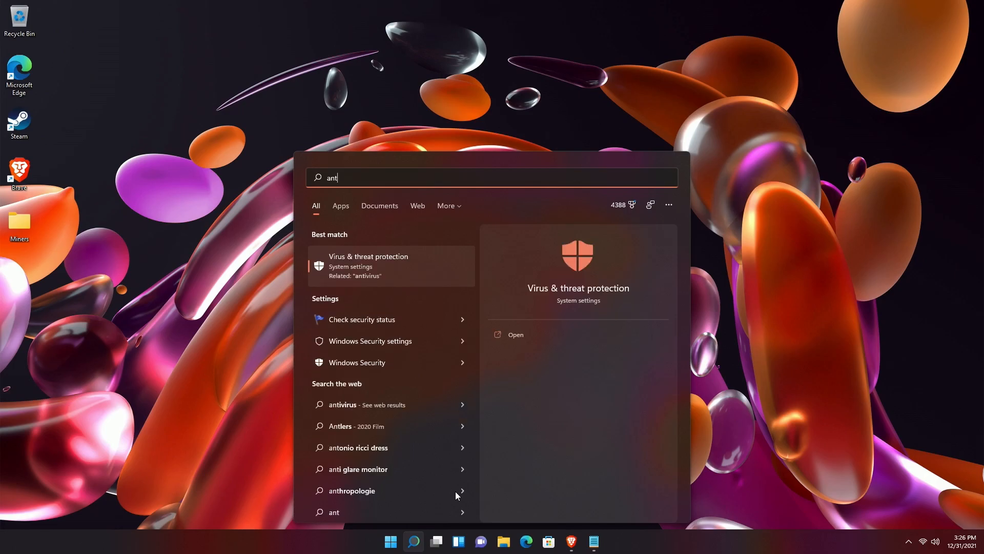
key(Return)
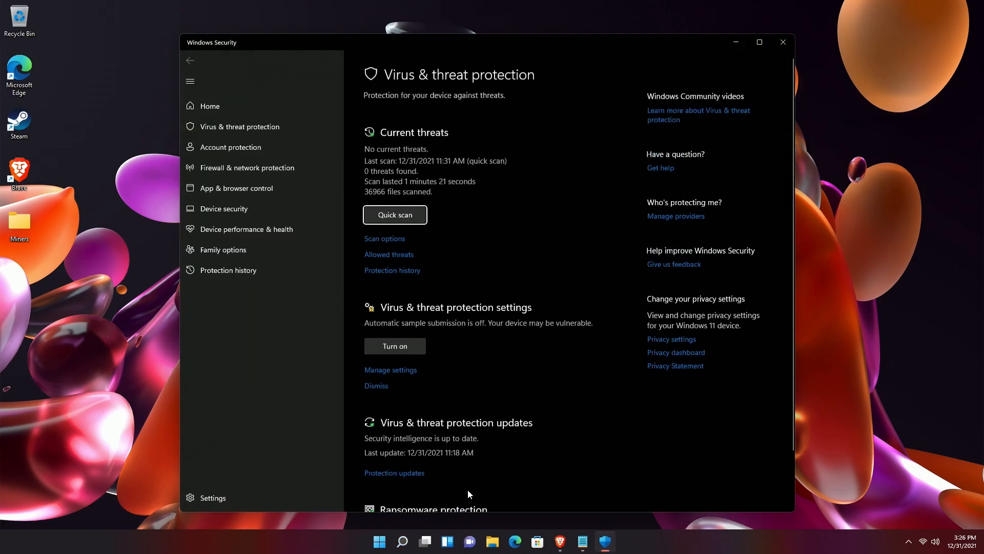
scroll(399, 291, down, 2)
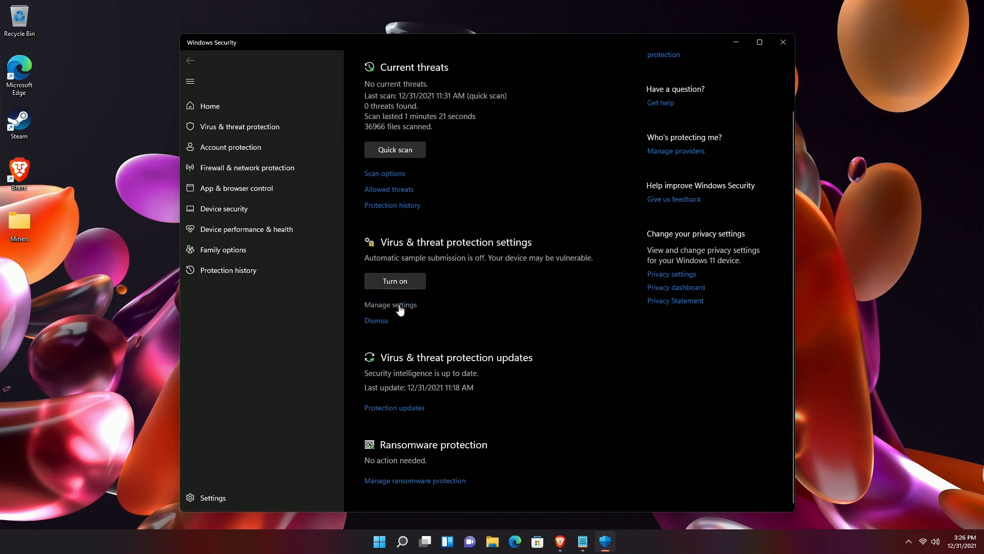
click(400, 306)
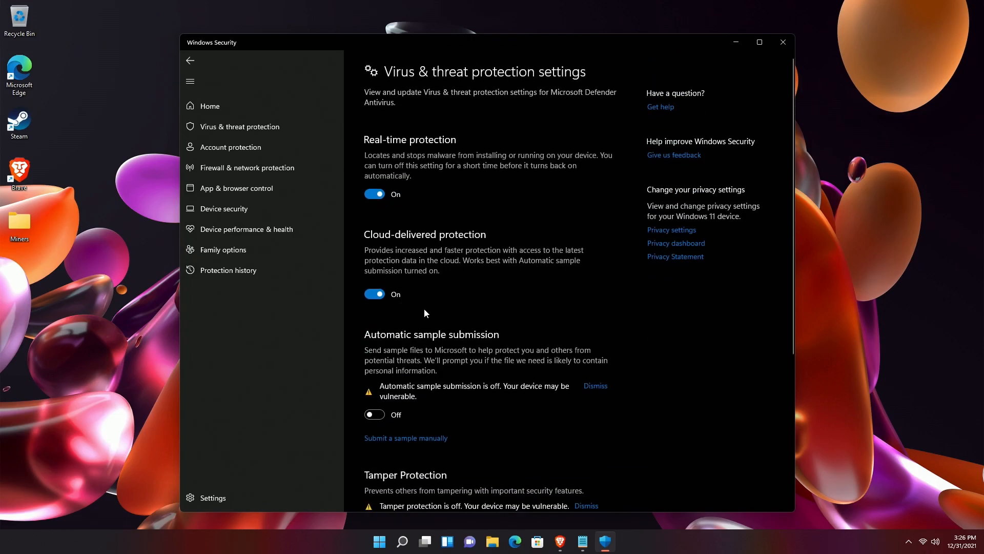
scroll(426, 310, down, 4)
scroll(426, 315, down, 1)
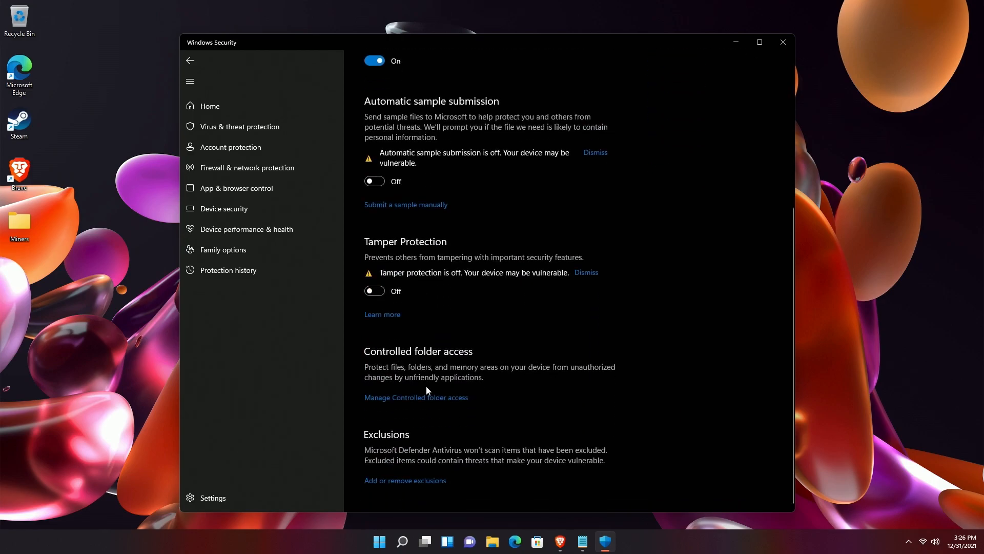
click(417, 482)
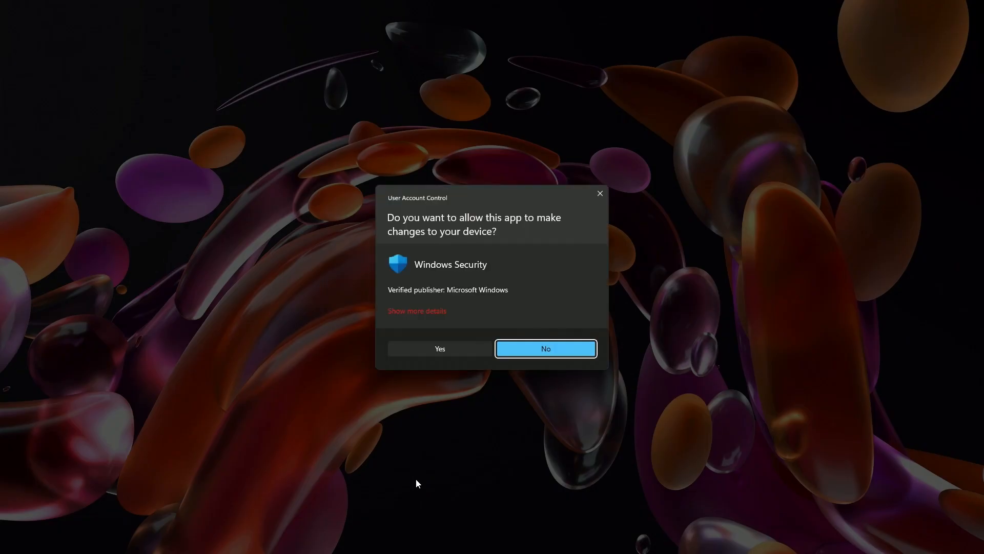
- Grant the UAC permission and add the desktop Miners folder as a Folder exclusion
click(444, 350)
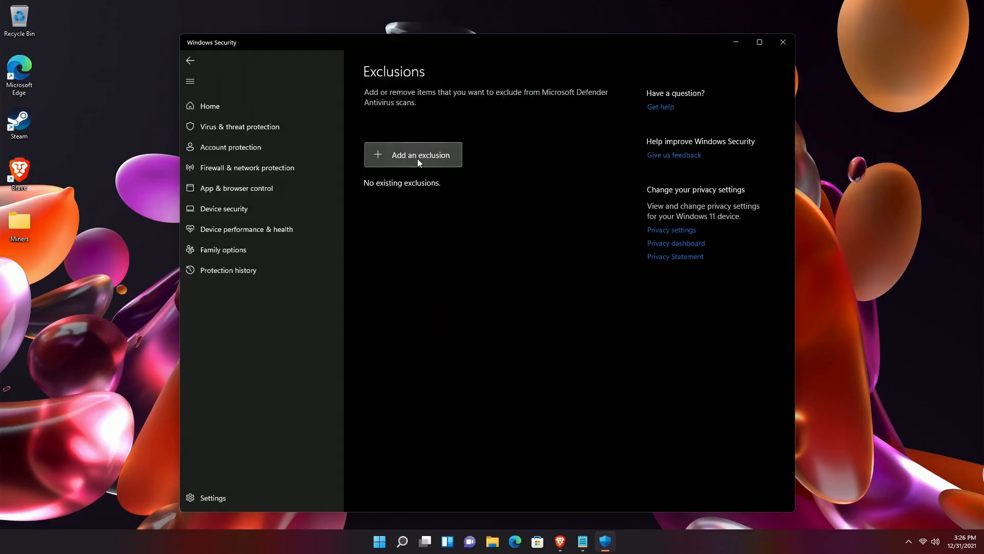
click(417, 158)
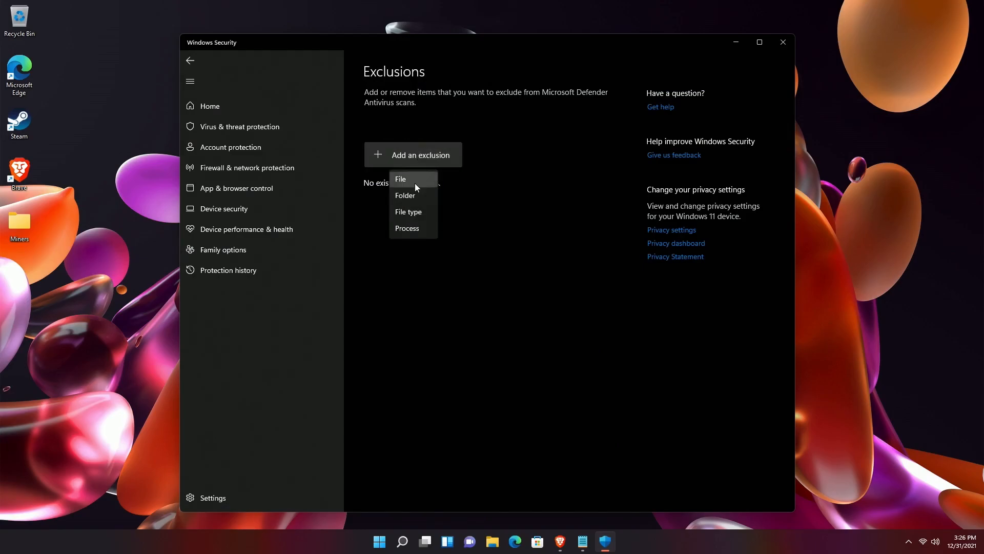
click(413, 198)
click(290, 119)
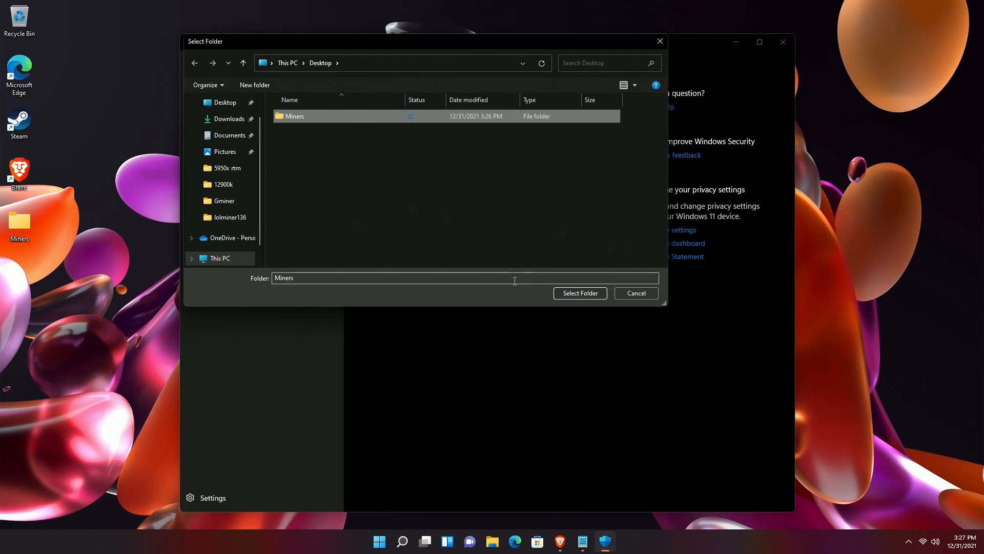
click(572, 296)
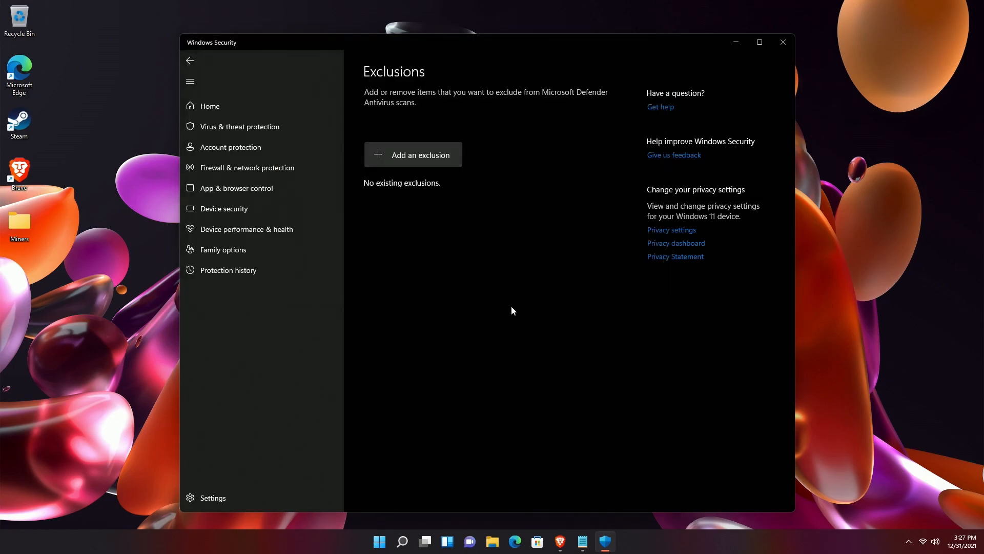
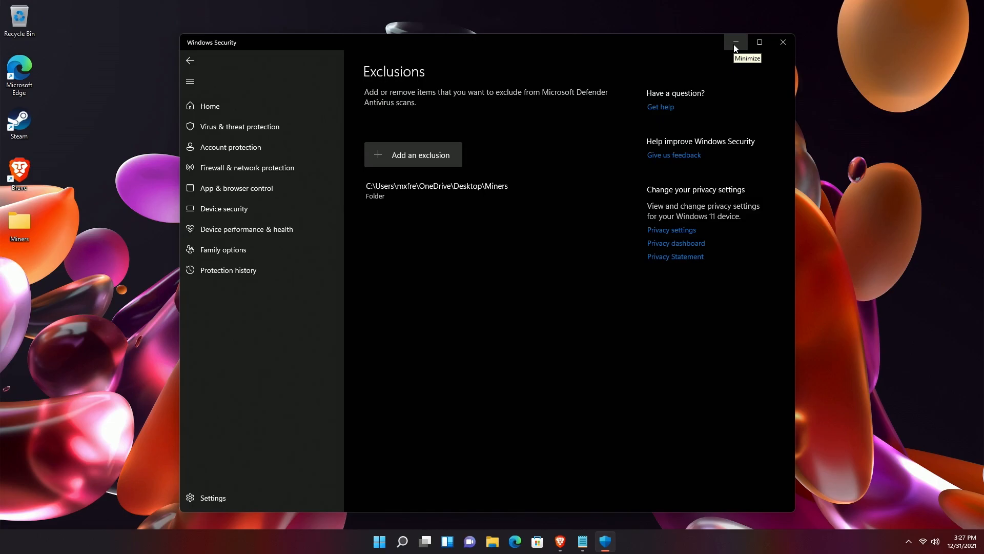
- Close Windows Security, keeping the Miners folder listed as an exclusion
click(782, 42)
- Open the lolMiner releases page on GitHub and scroll to the 1.39 assets
click(571, 541)
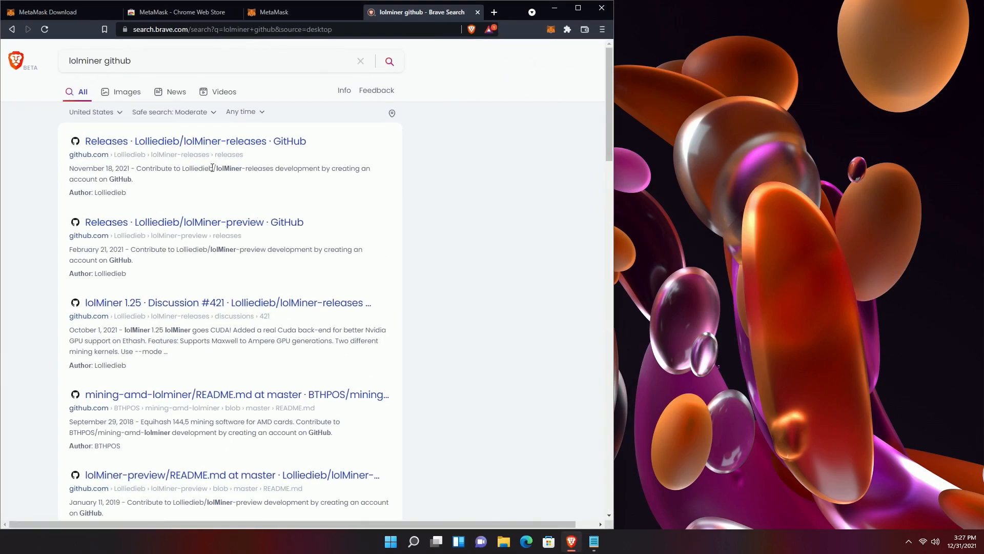
click(218, 142)
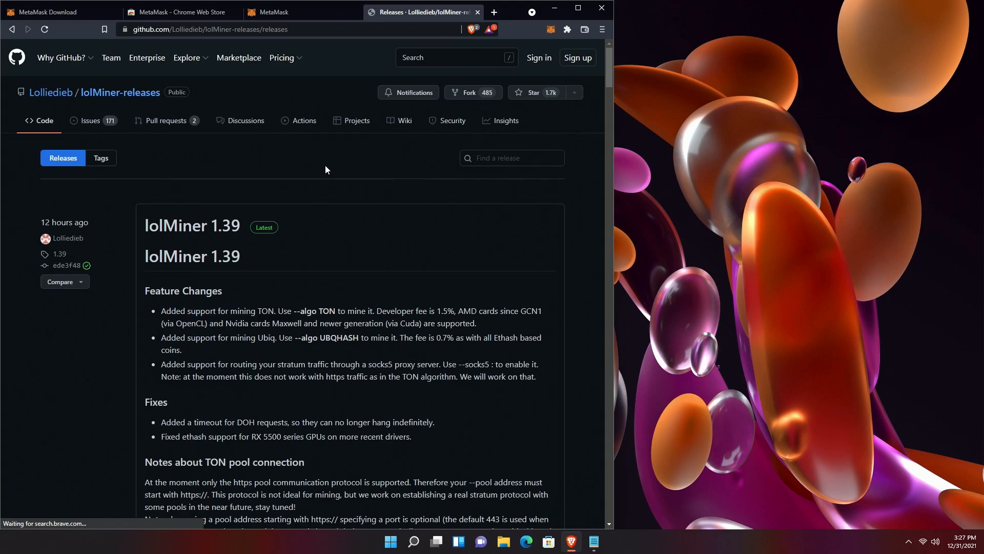
scroll(339, 198, down, 2)
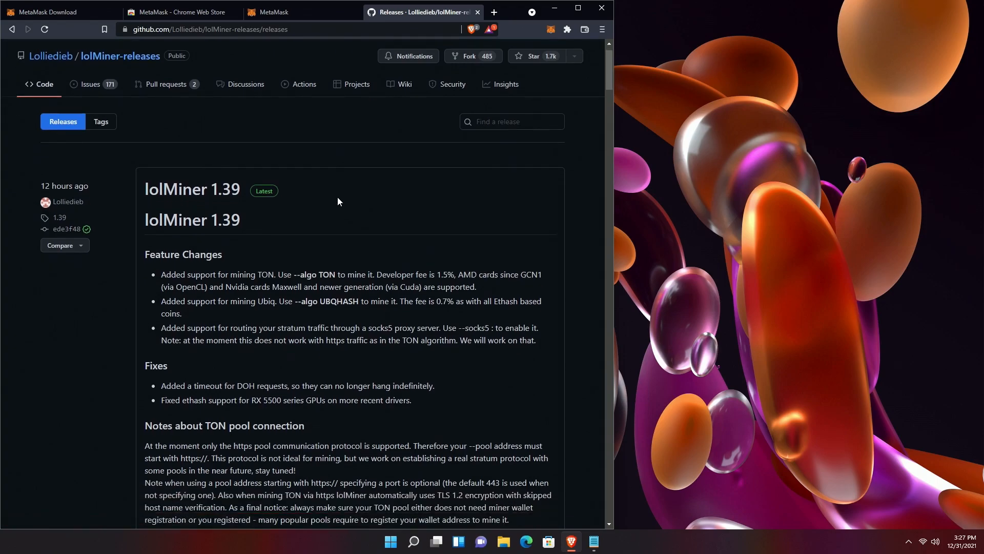
scroll(334, 198, up, 2)
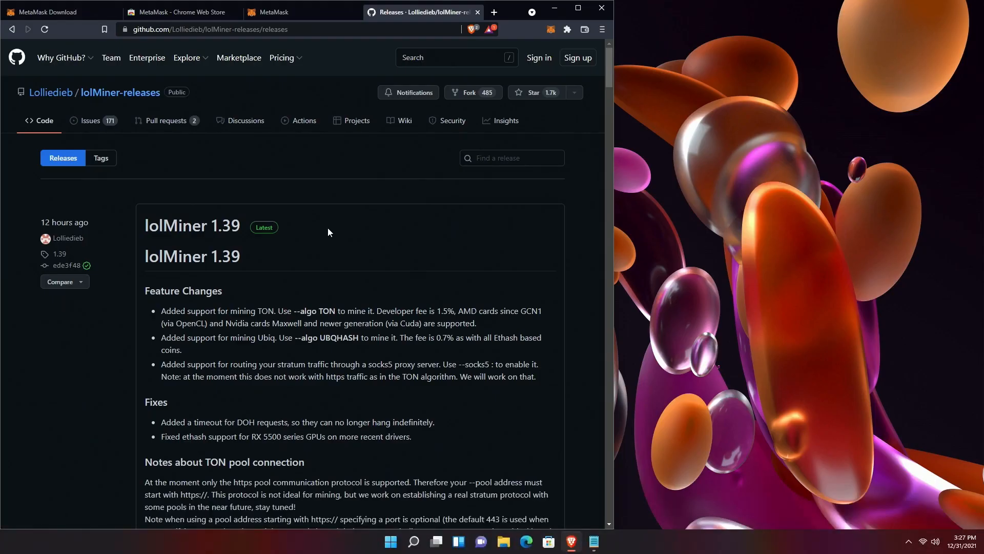
scroll(328, 232, down, 1)
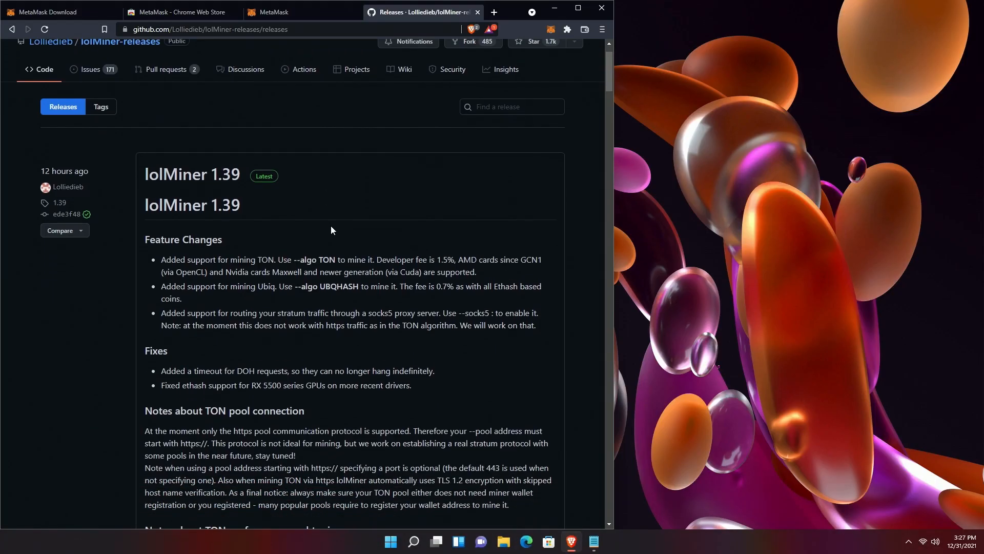
scroll(311, 216, down, 2)
scroll(311, 215, up, 1)
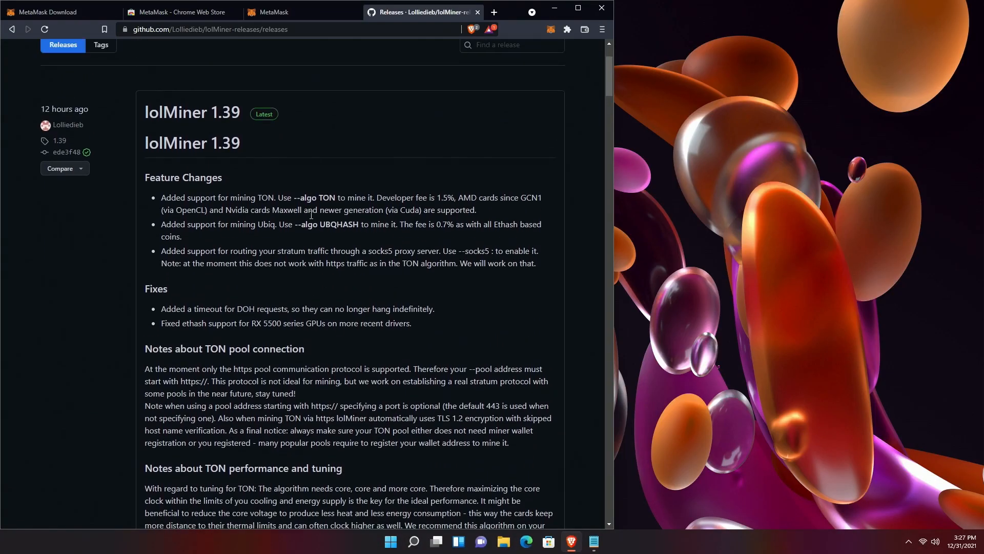
scroll(310, 214, down, 8)
scroll(201, 260, up, 1)
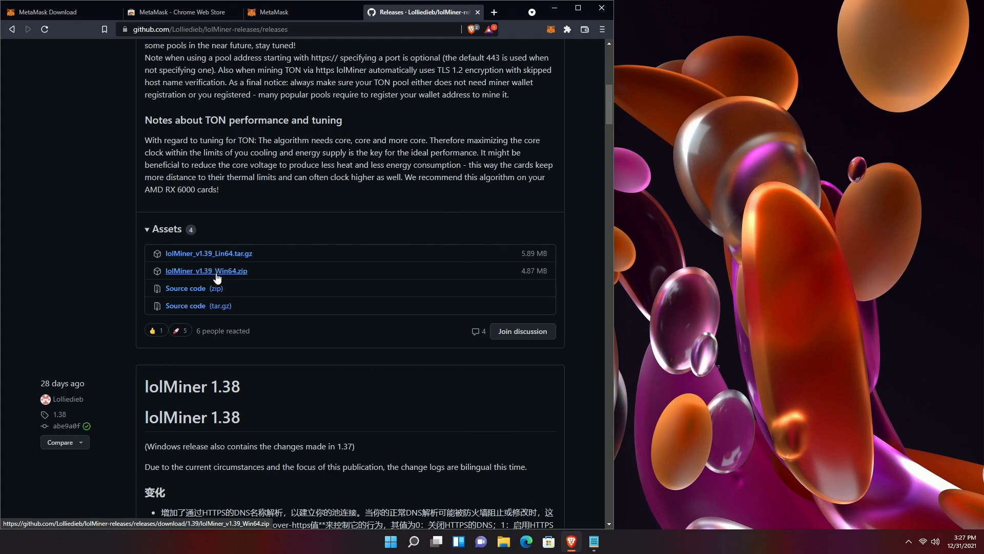
- Download lolMiner_v1.39_Win64.zip and save it to Downloads
click(217, 270)
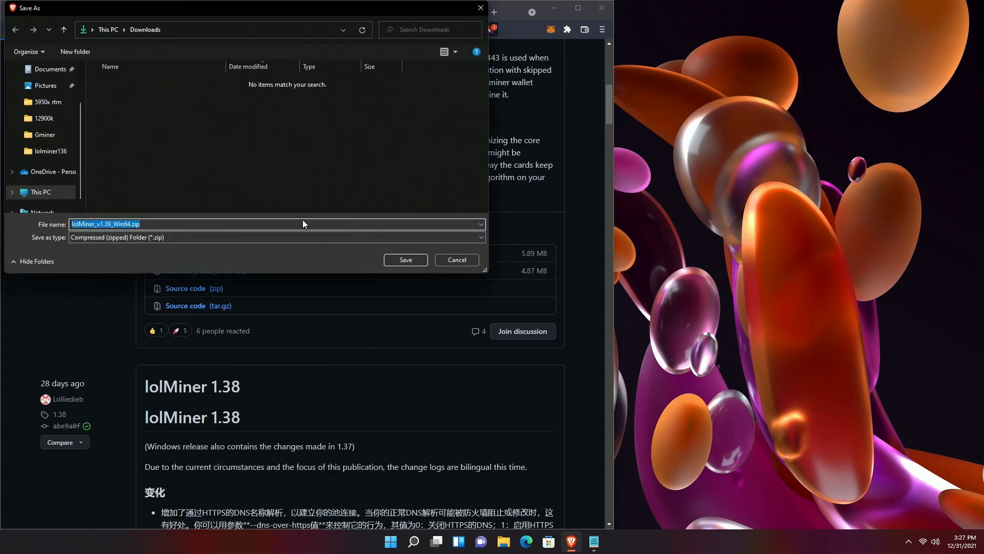
click(404, 259)
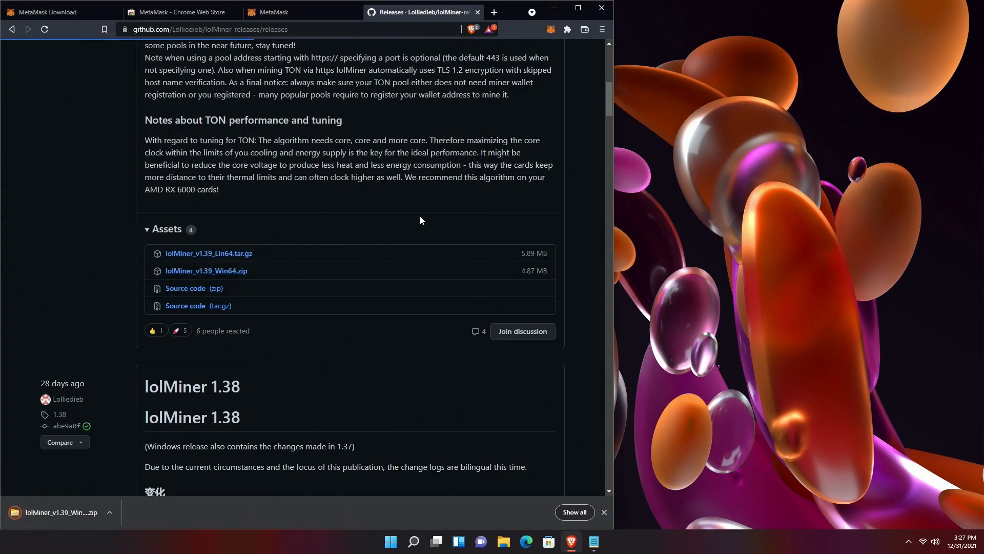
click(110, 512)
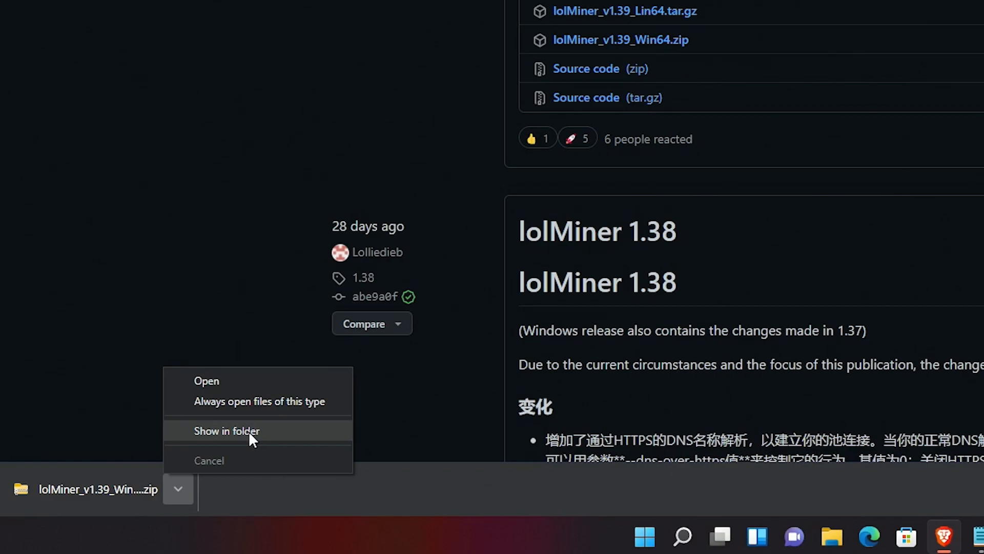
- Extract the lolMiner zip from Downloads into the Desktop\Miners folder
click(248, 430)
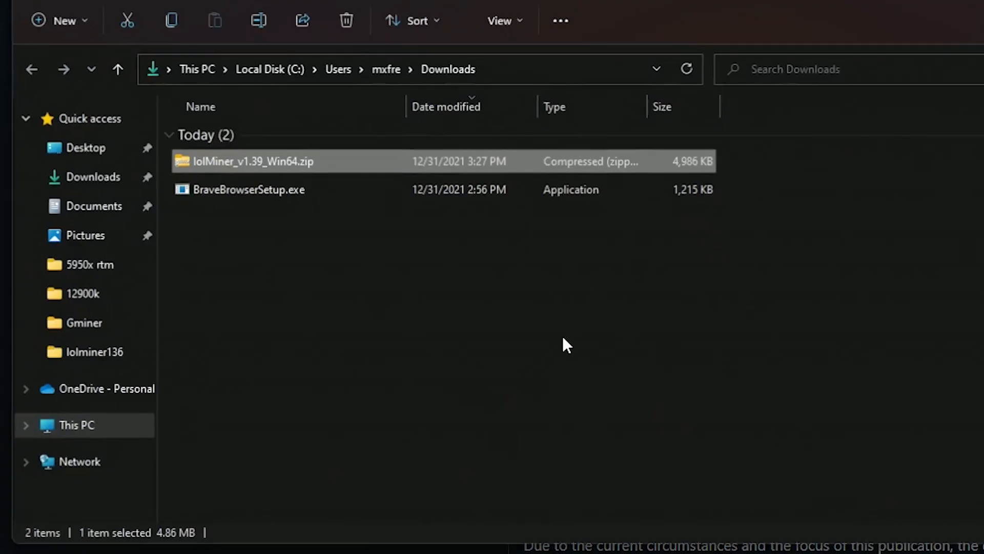
click(374, 289)
right_click(245, 159)
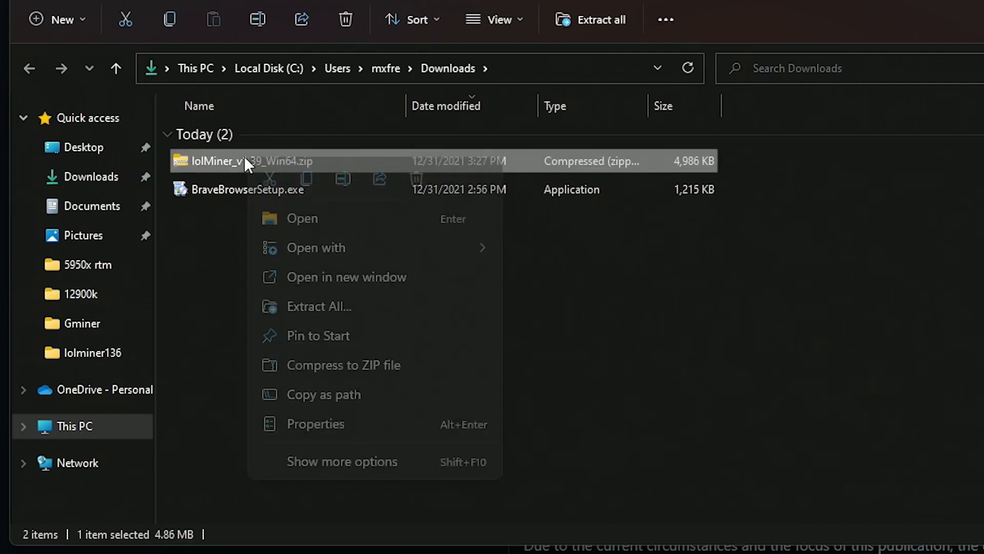
click(318, 305)
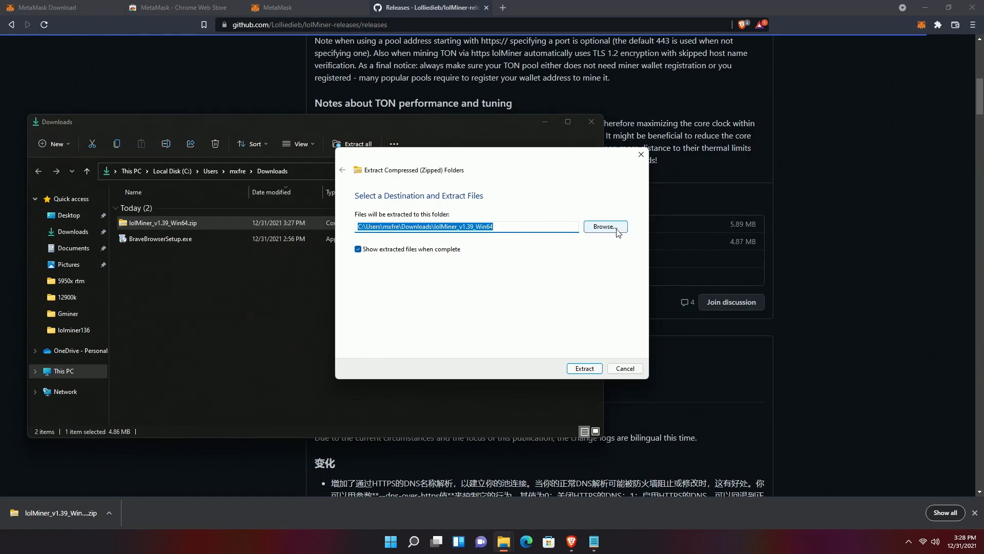
click(605, 226)
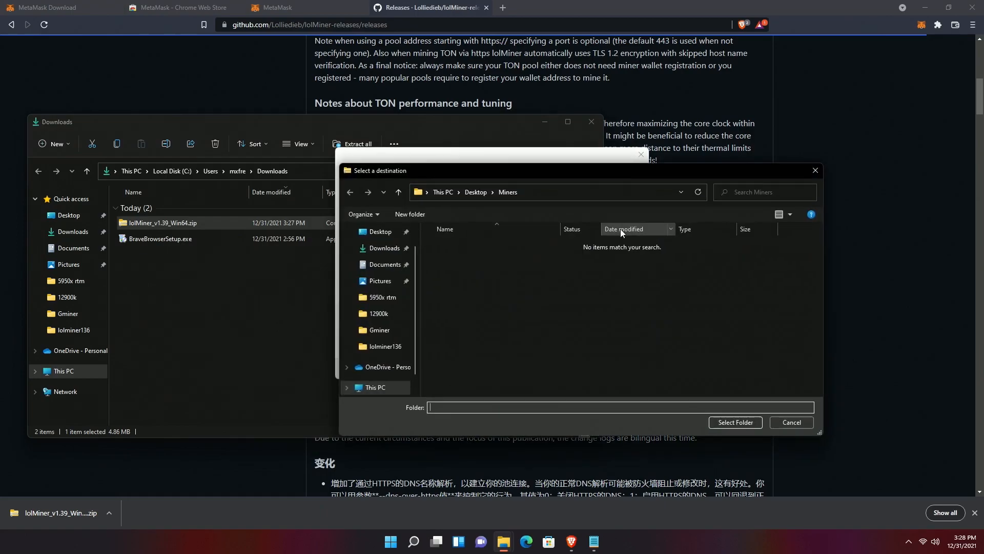
click(380, 237)
double_click(444, 247)
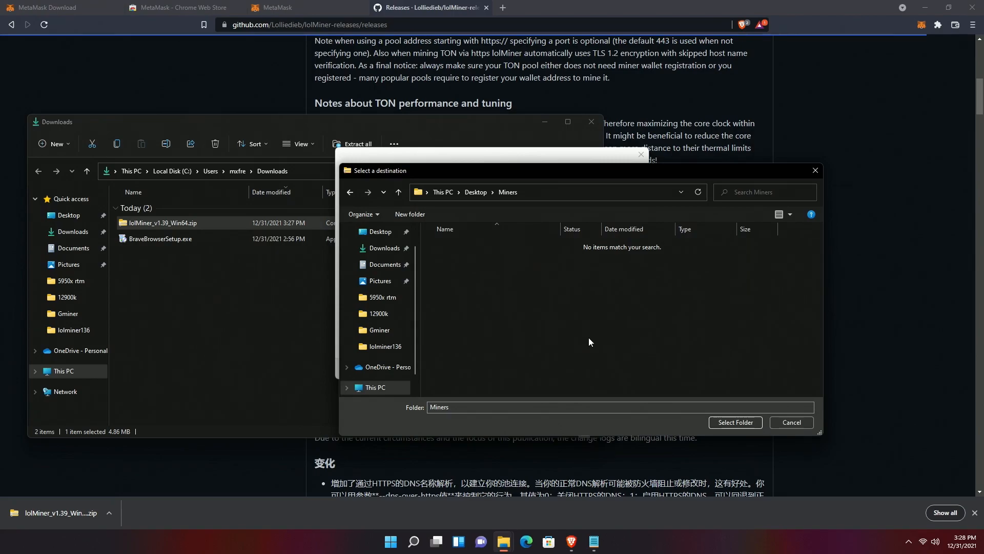
click(734, 422)
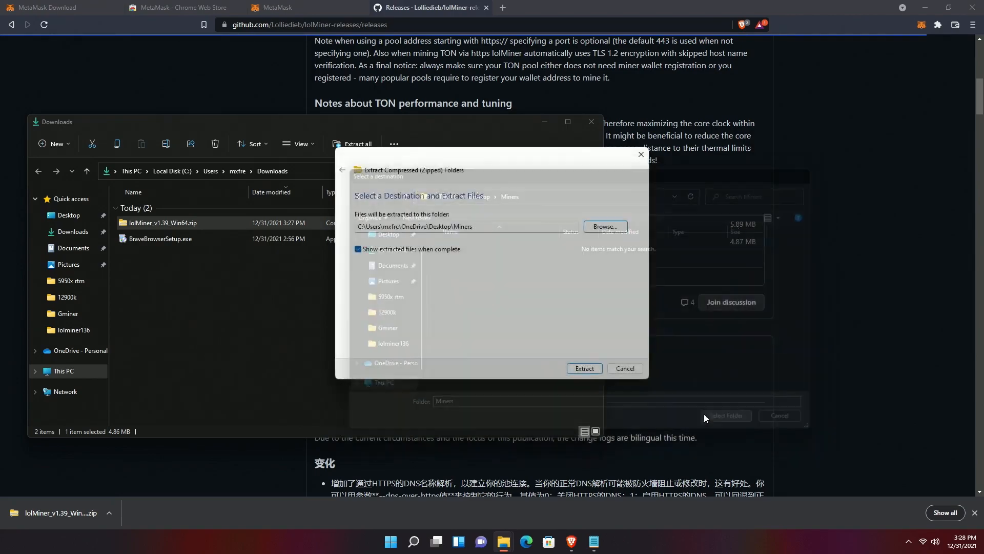
click(585, 369)
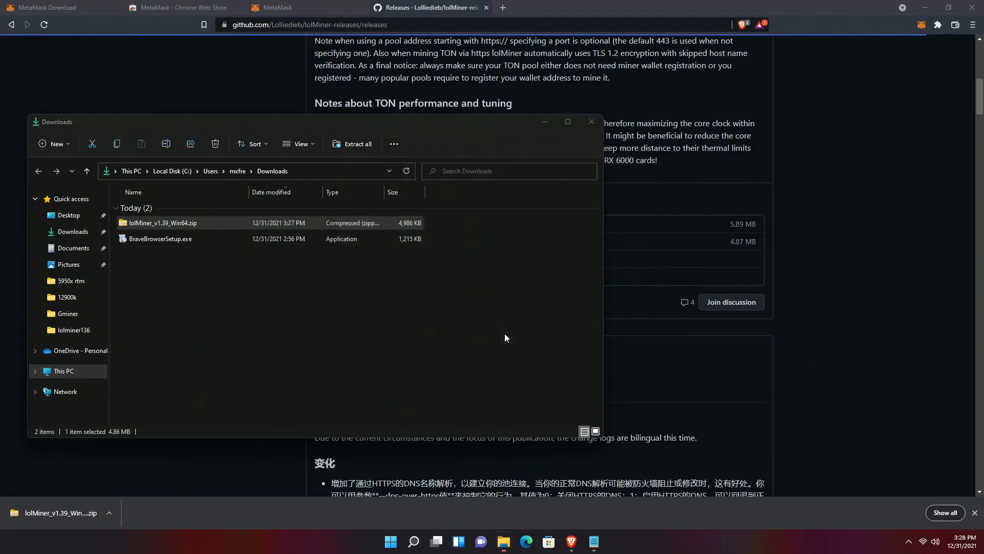
- Open the extracted 1.39 folder and select lolMiner.exe
double_click(153, 224)
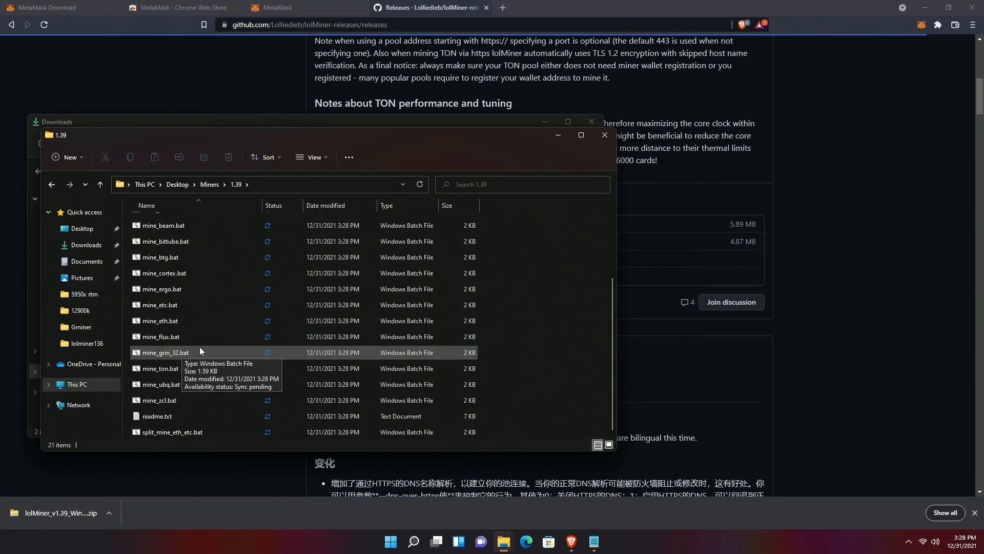
scroll(206, 347, down, 3)
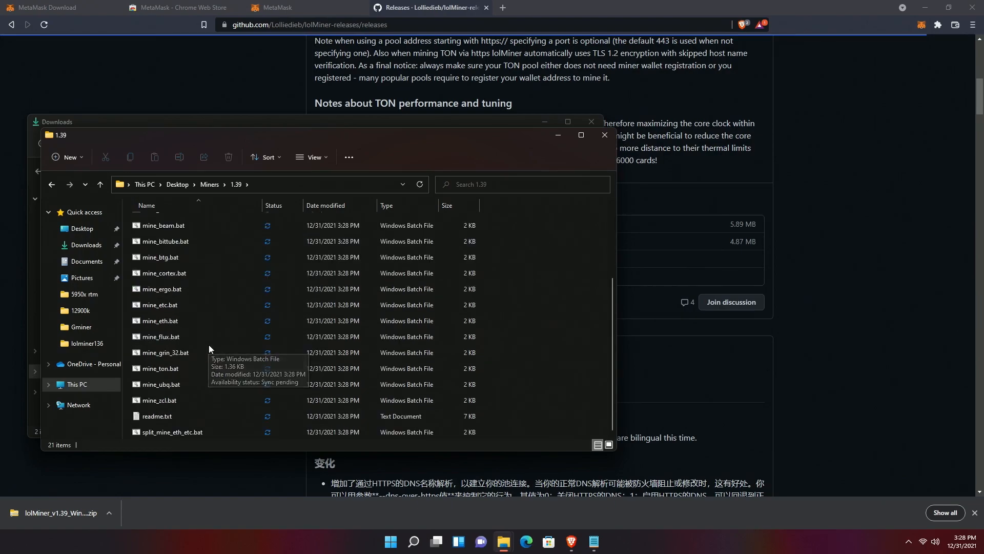
scroll(211, 345, up, 3)
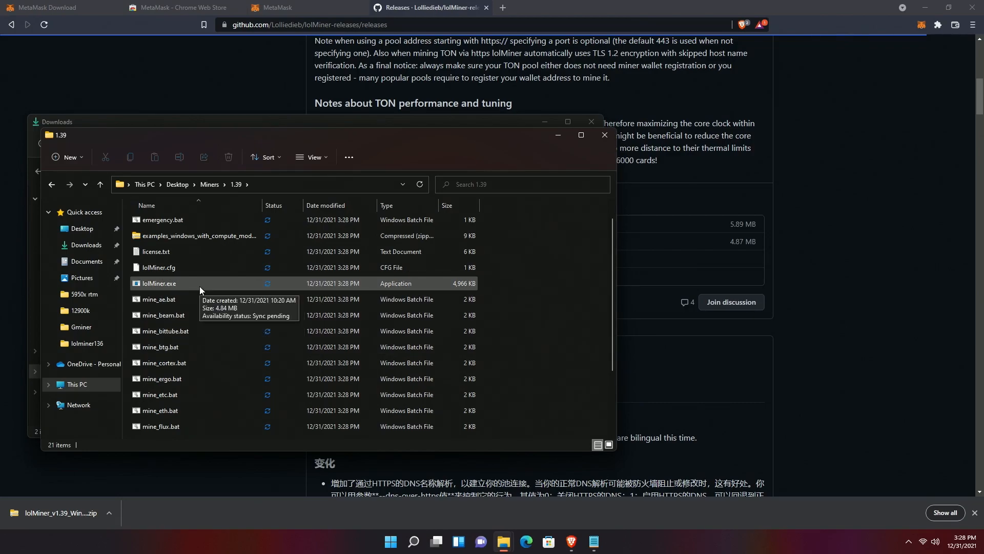
click(173, 285)
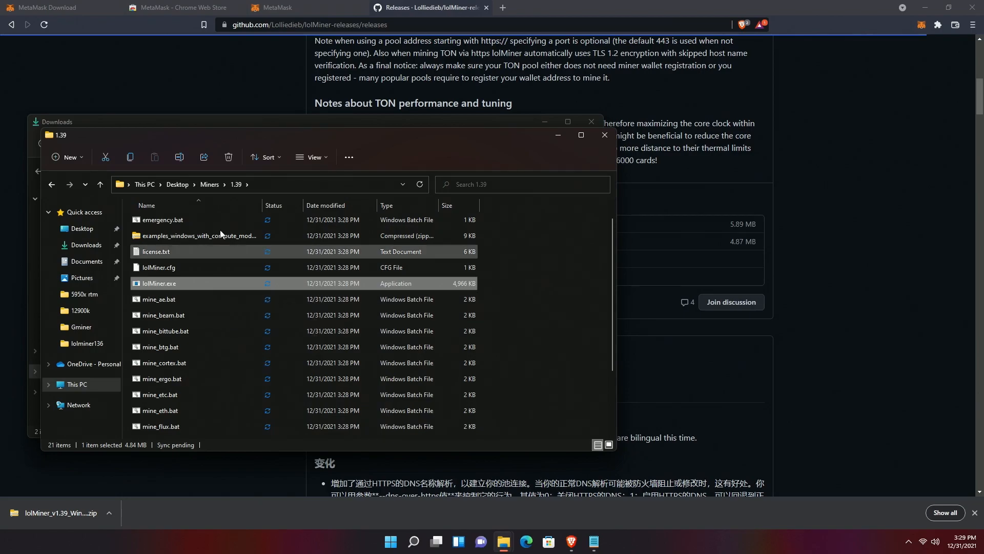
- Move the 1.39 Explorer window aside and restore the browser to full screen
drag(208, 136, 539, 87)
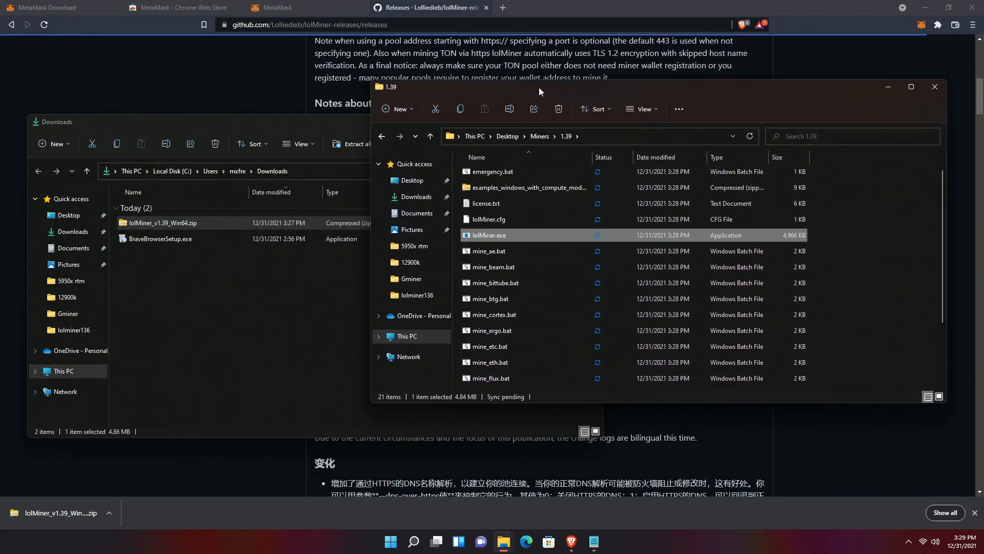
double_click(543, 9)
drag(490, 23, 30, 30)
click(456, 8)
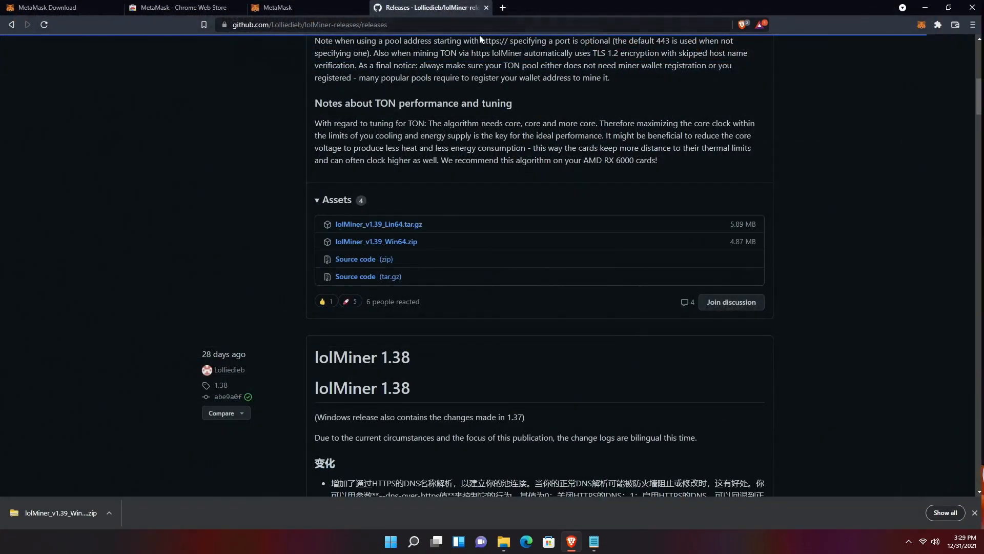
- Load ethermine.org in a new tab, then return to the MetaMask wallet tab
click(503, 8)
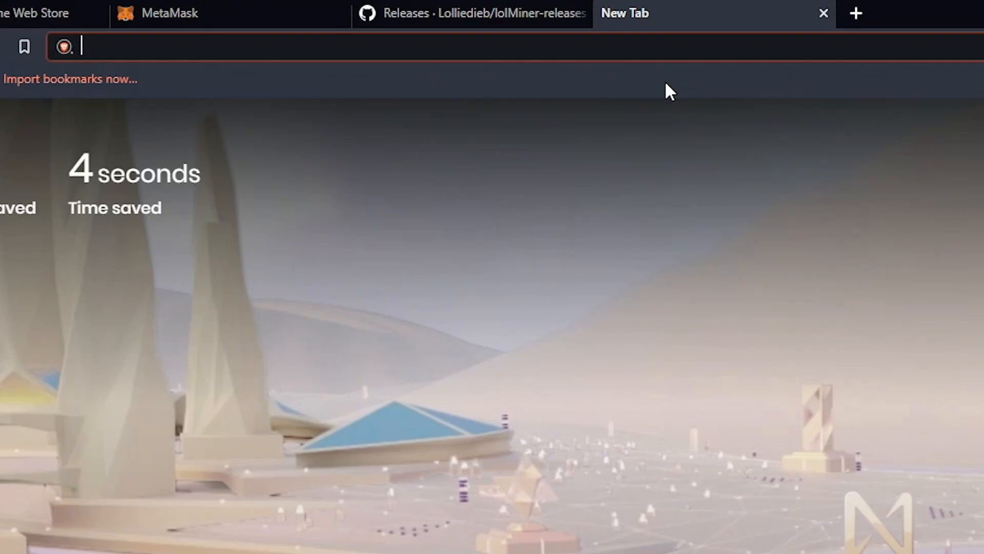
text(ethermine.or)
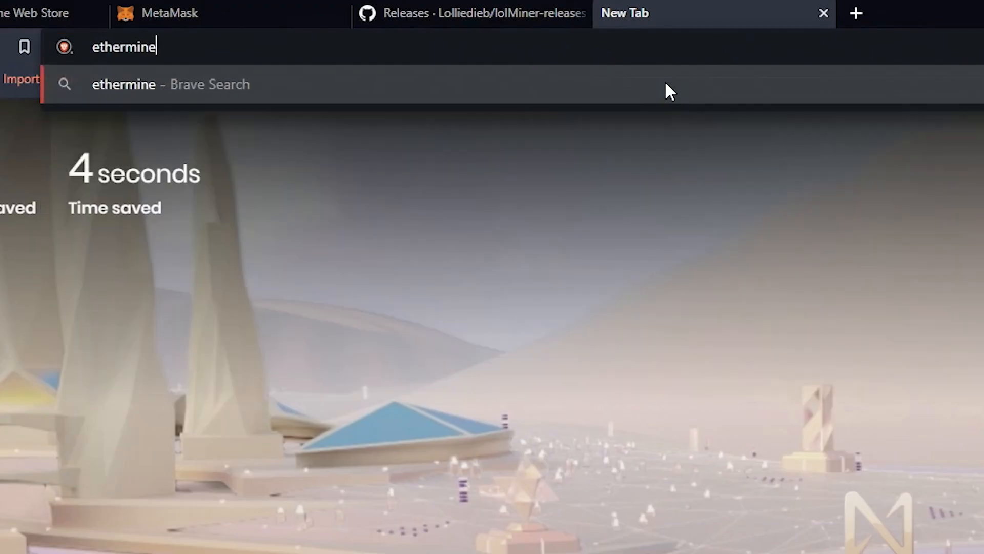
text(g)
key(Return)
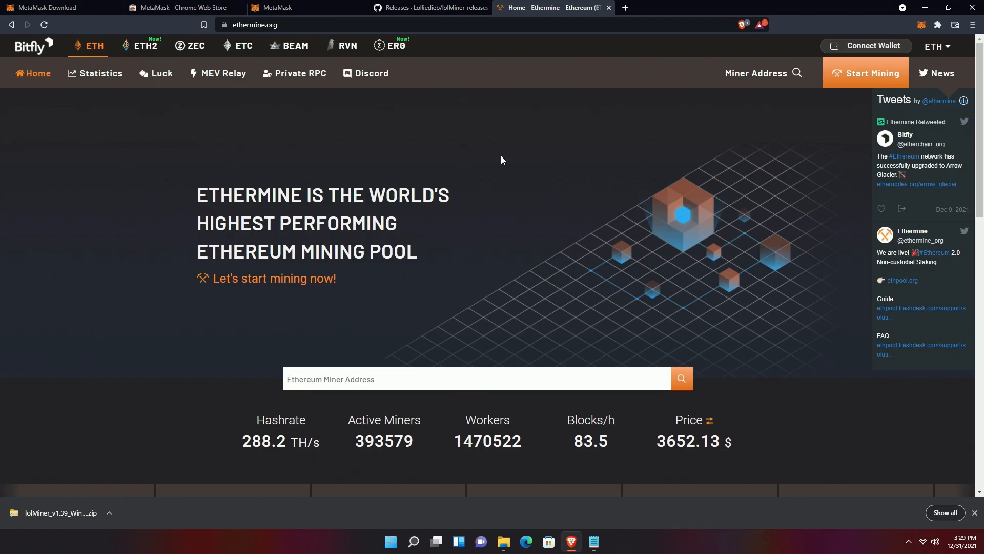
click(446, 378)
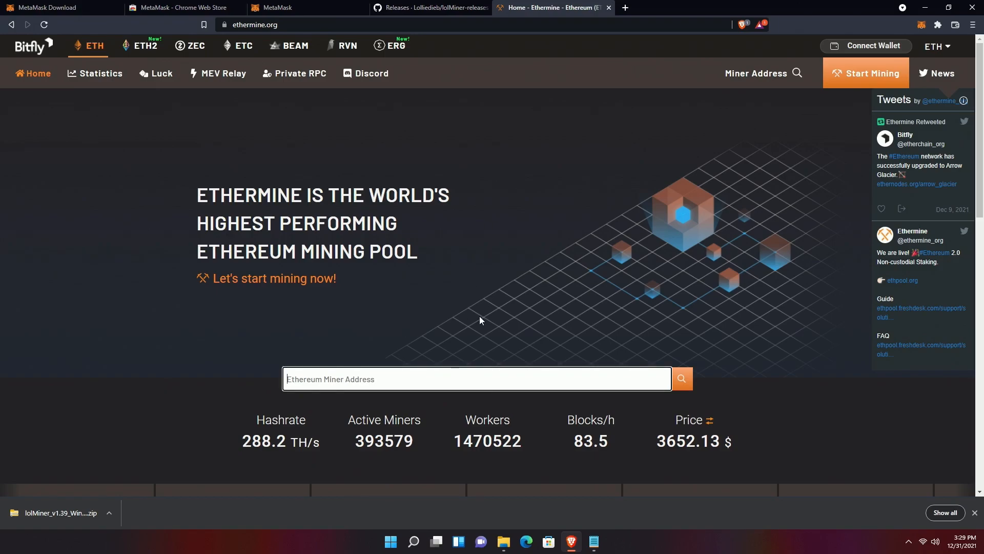
click(307, 8)
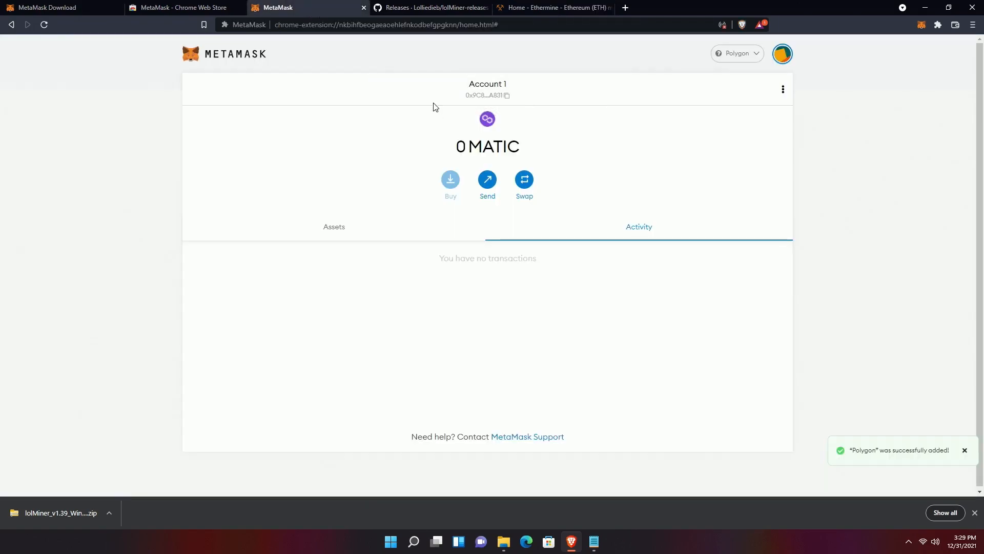
- Copy the MetaMask account address and search it on Ethermine to open its miner dashboard
click(502, 99)
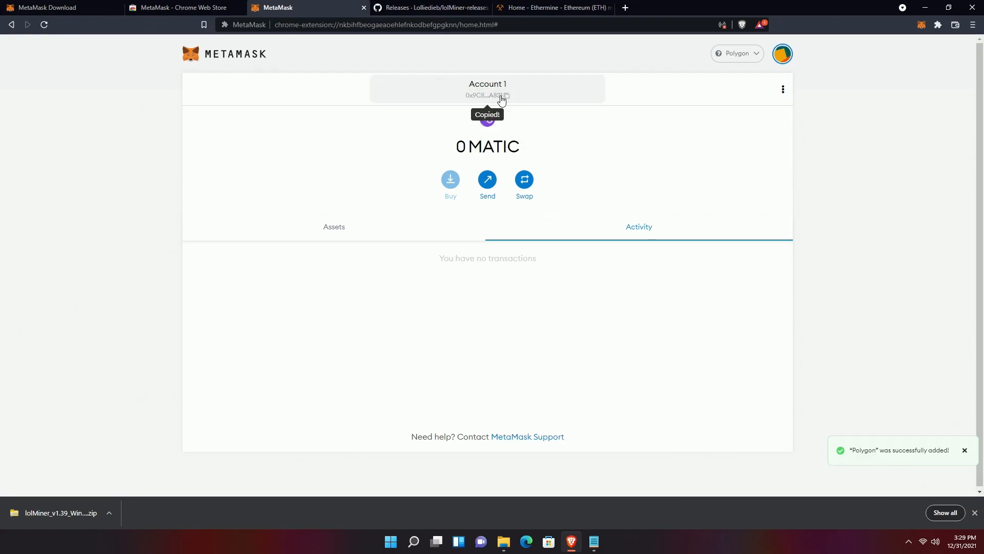
click(552, 8)
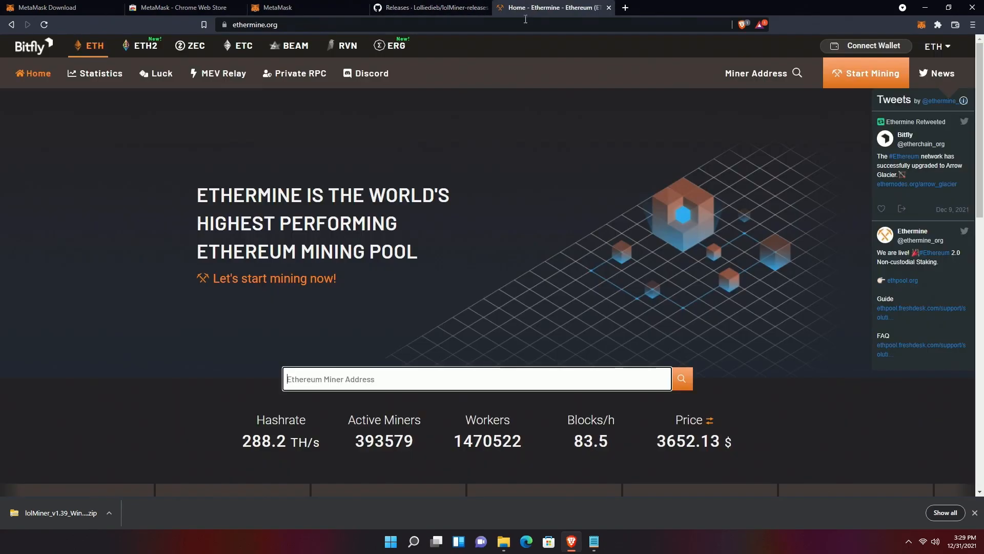
click(414, 370)
key(ctrl+v)
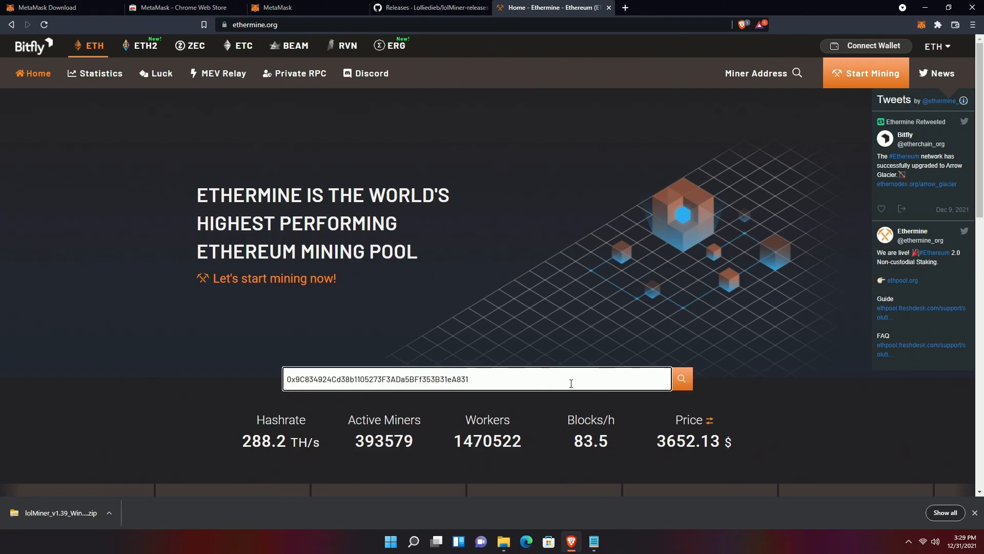
click(683, 380)
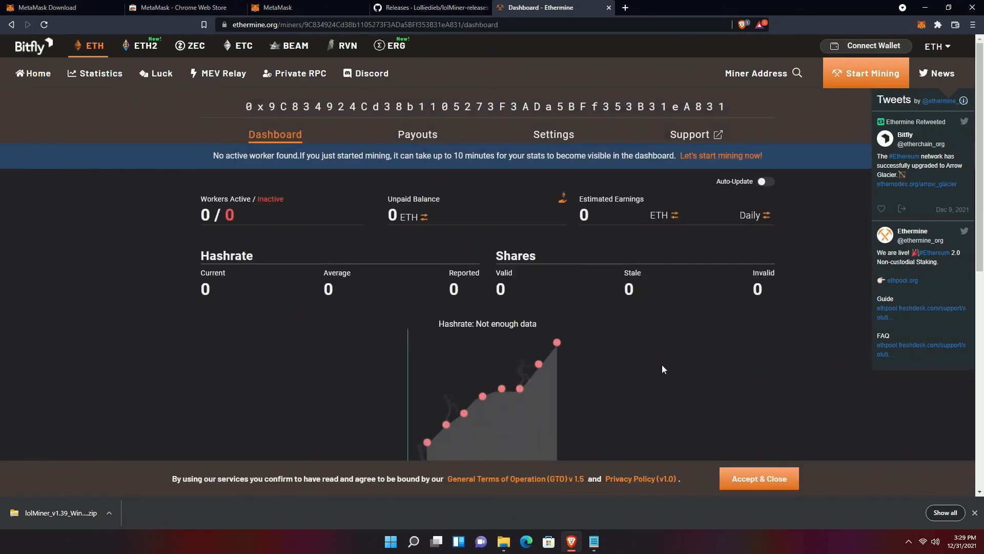
scroll(435, 214, down, 4)
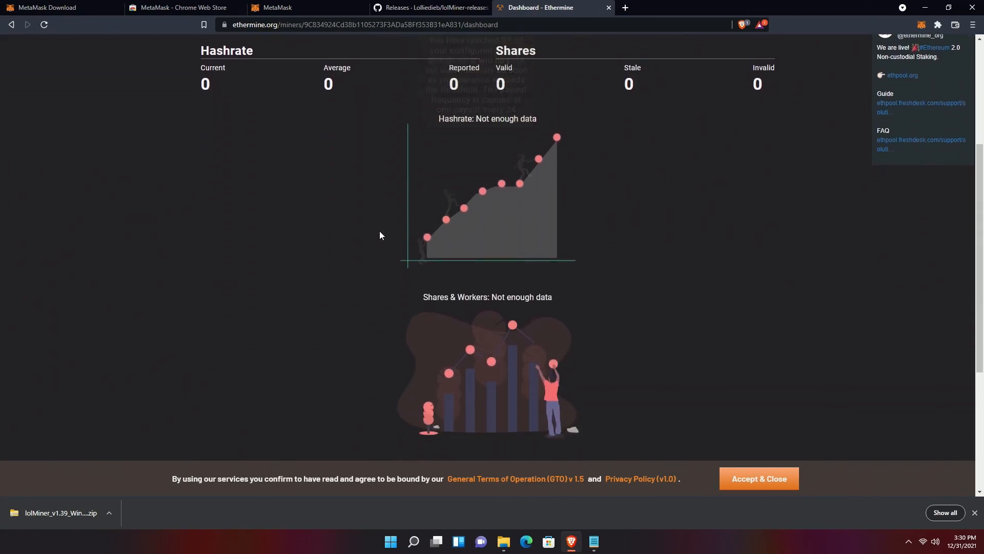
scroll(385, 231, up, 3)
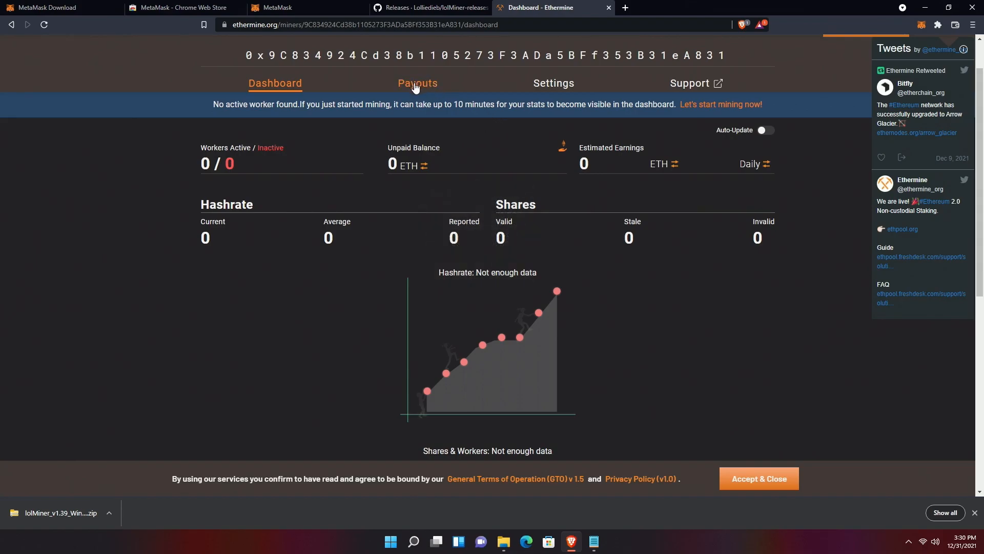
- Connect the MetaMask wallet (Account 1) to Ethermine from the settings page
click(542, 90)
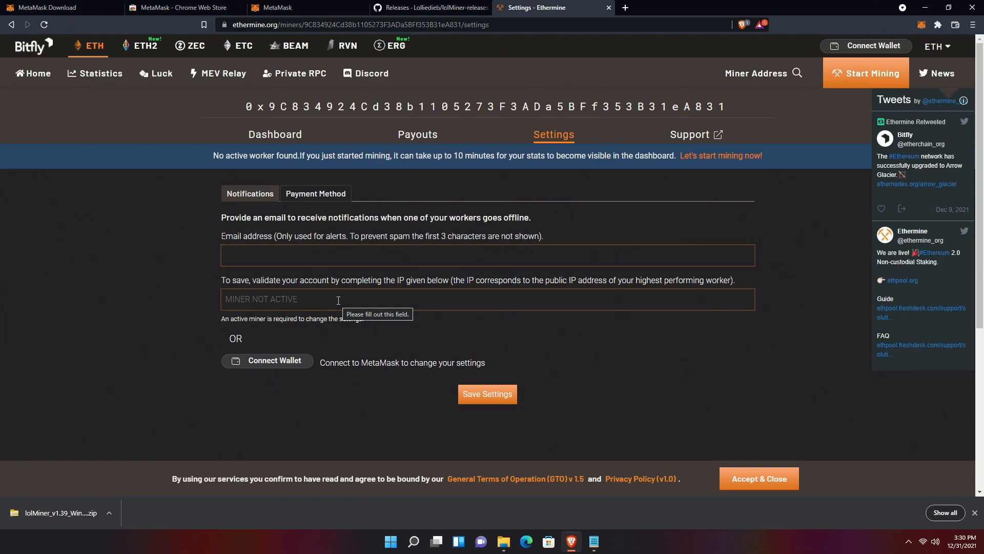
click(276, 368)
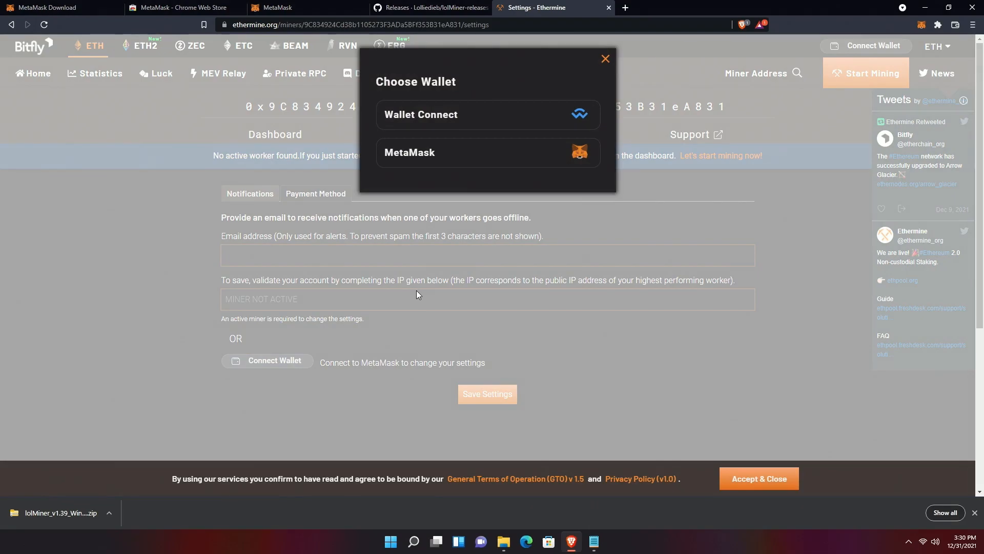
click(445, 162)
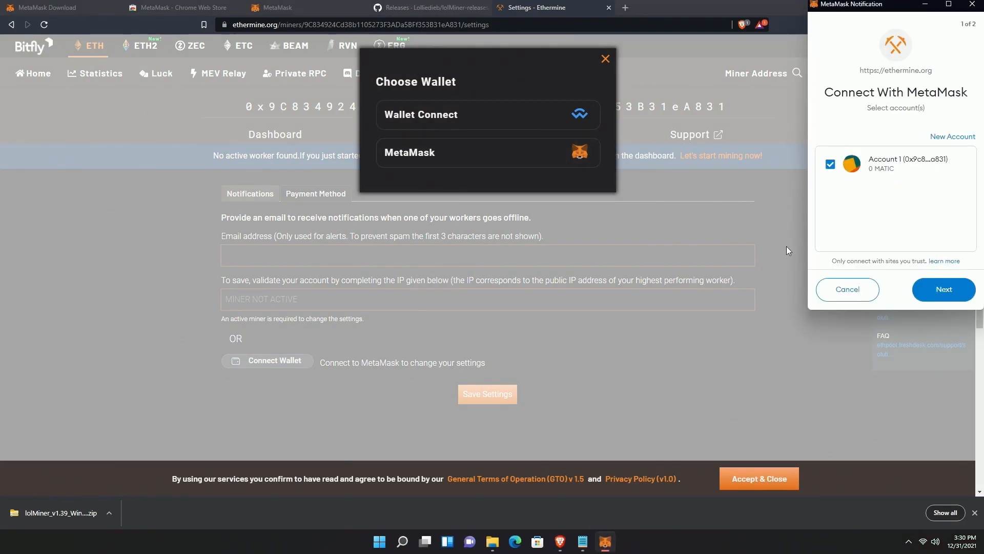
click(937, 294)
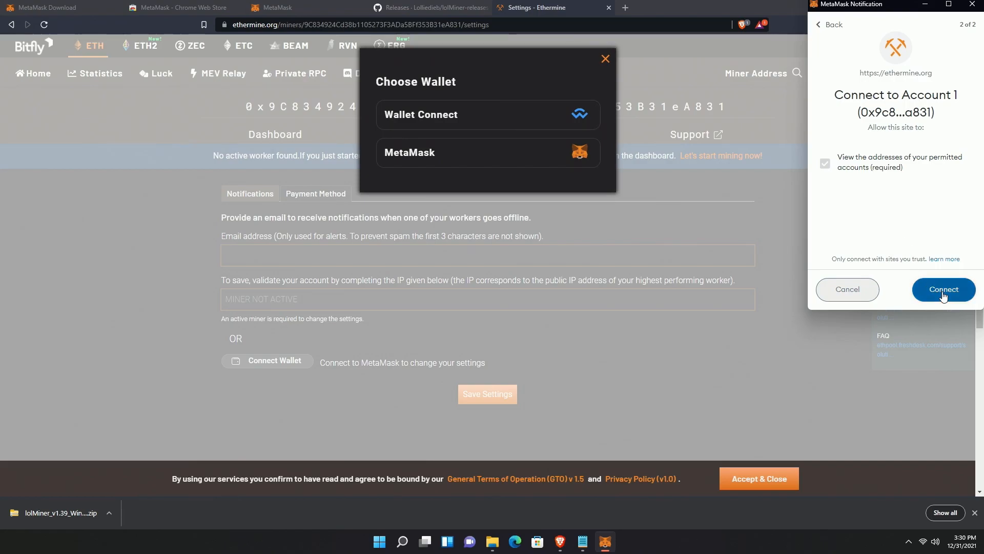
click(944, 291)
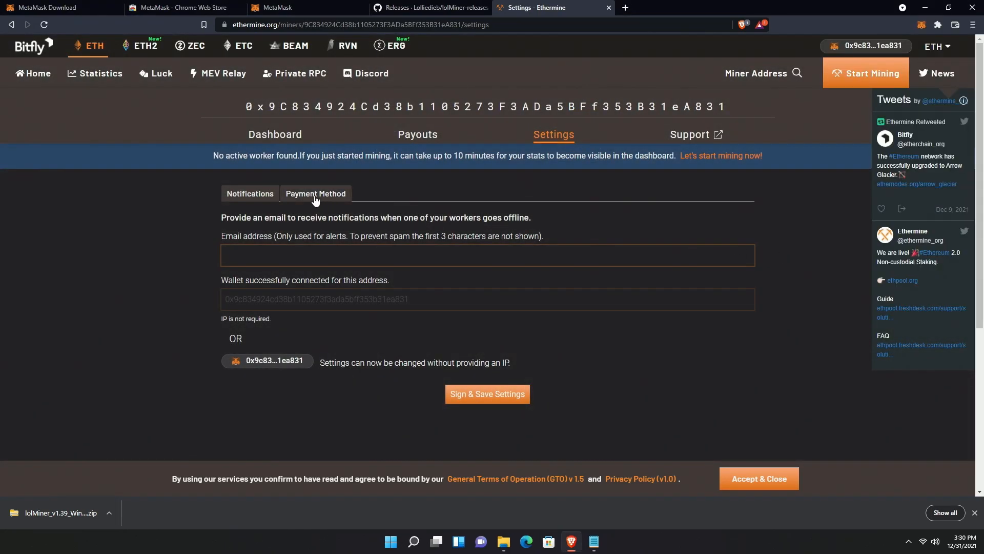
- Switch the payment method to L2 Polygon (Matic) and sign the change in MetaMask
click(315, 197)
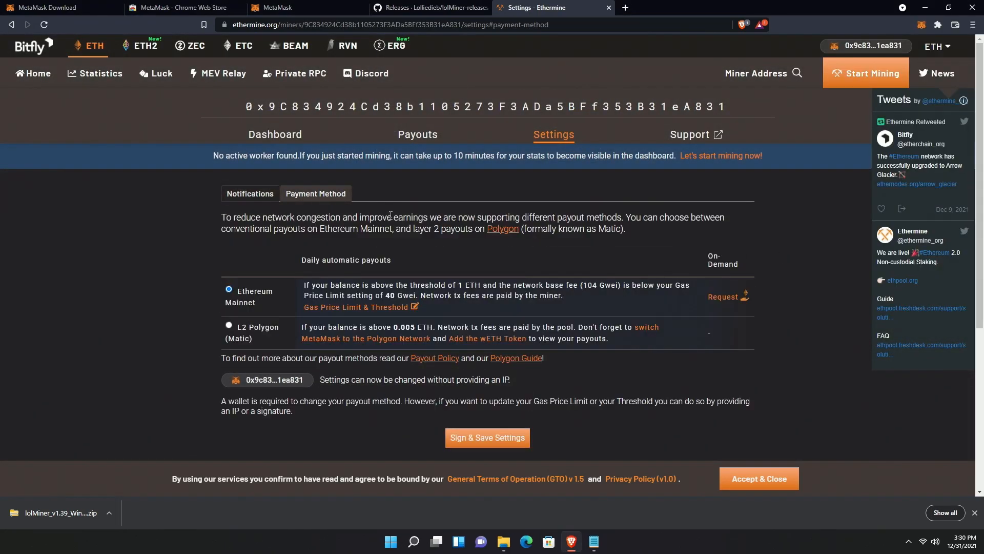
scroll(423, 247, down, 2)
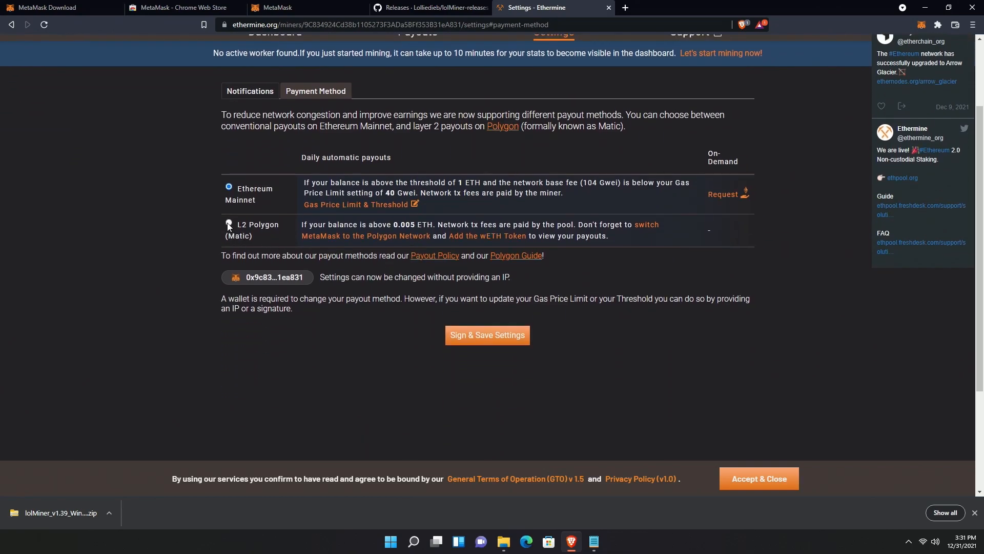
click(229, 224)
click(484, 338)
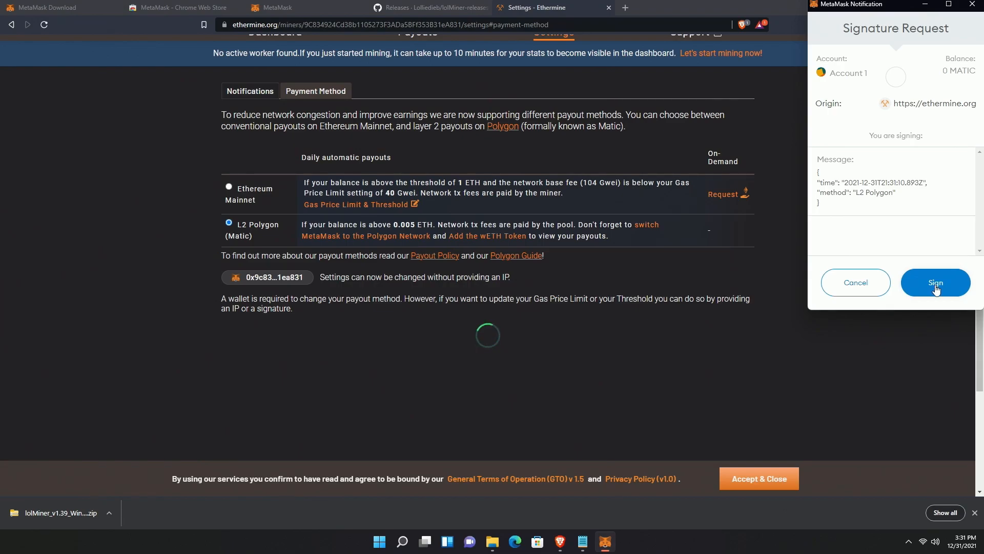
click(936, 287)
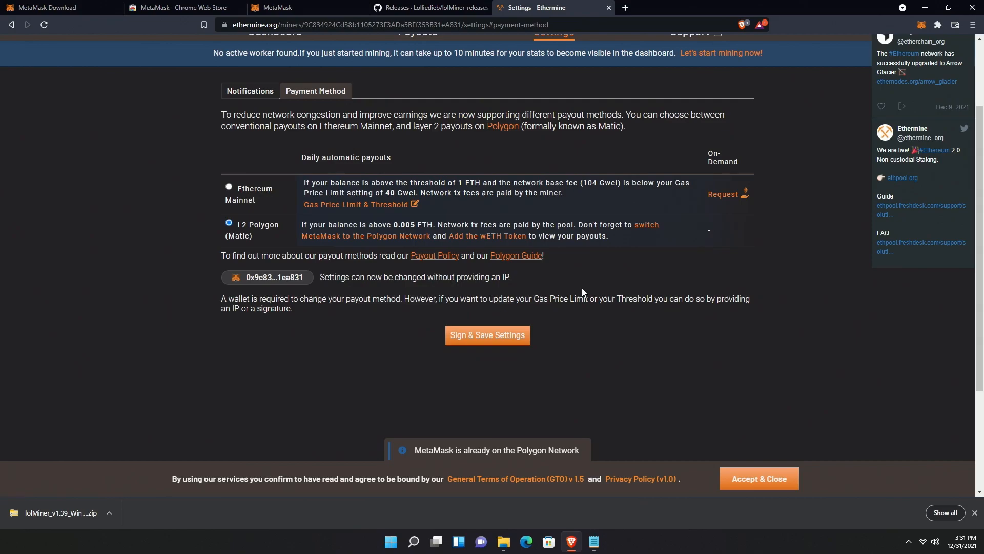
scroll(583, 288, up, 2)
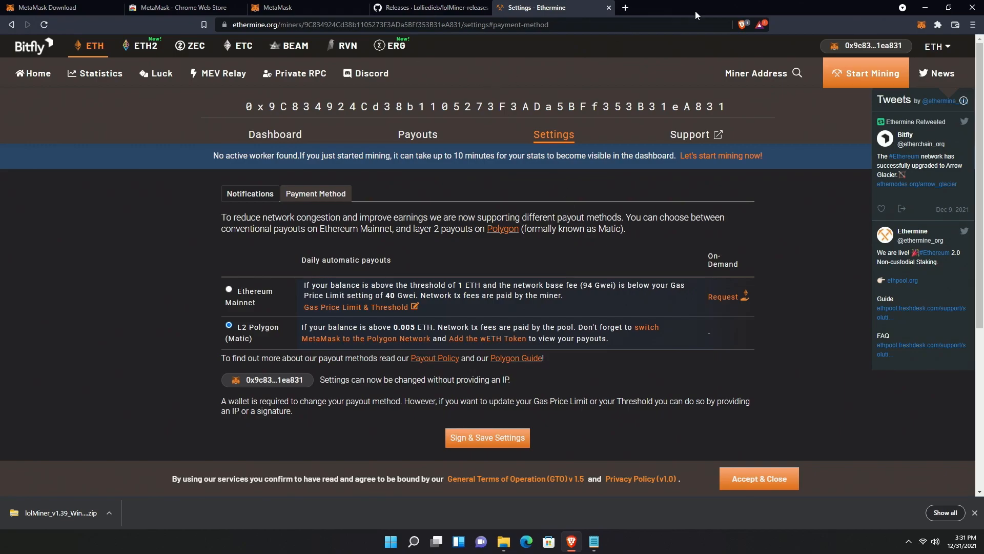
- Open mine_eth.bat from the 1.39 folder in Notepad via Show more options > Edit
click(925, 7)
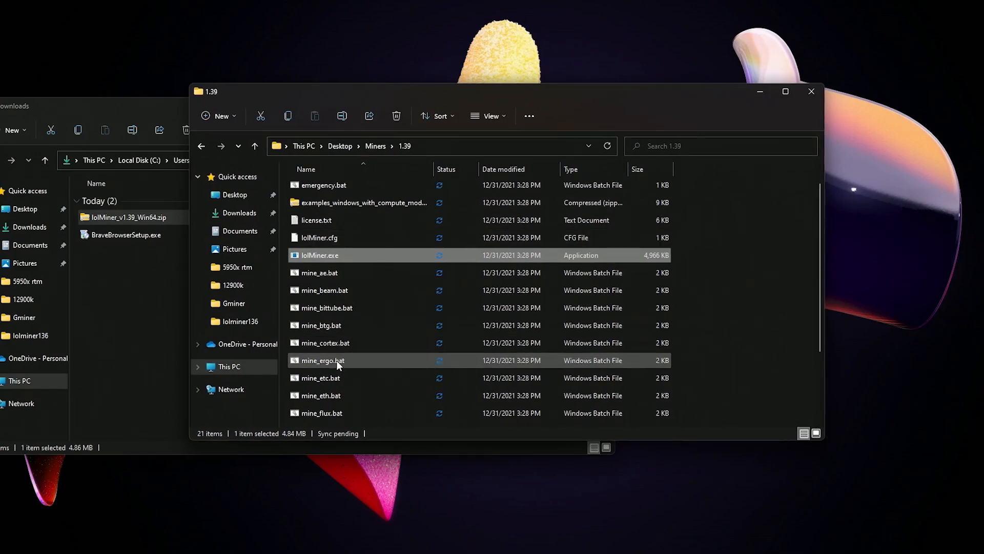
scroll(333, 378, down, 1)
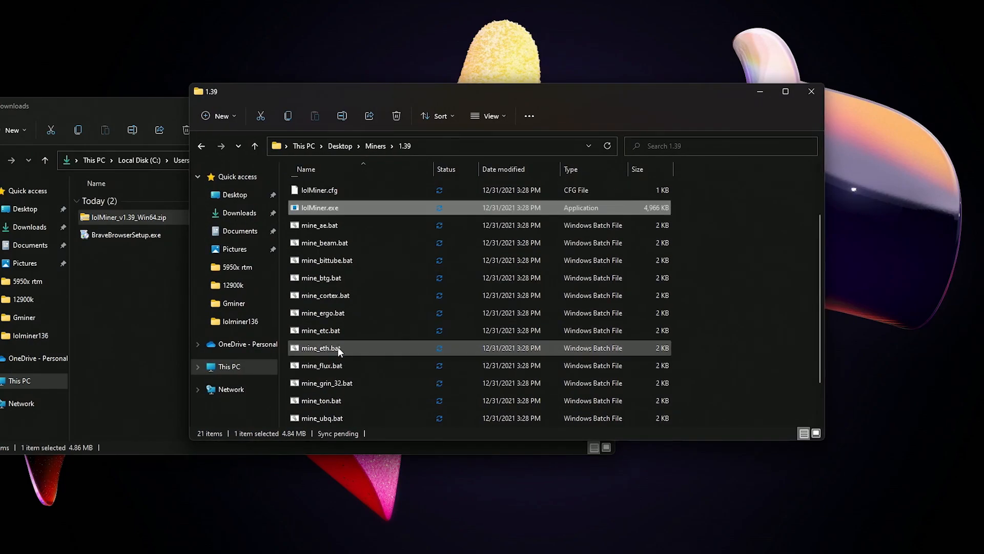
right_click(336, 347)
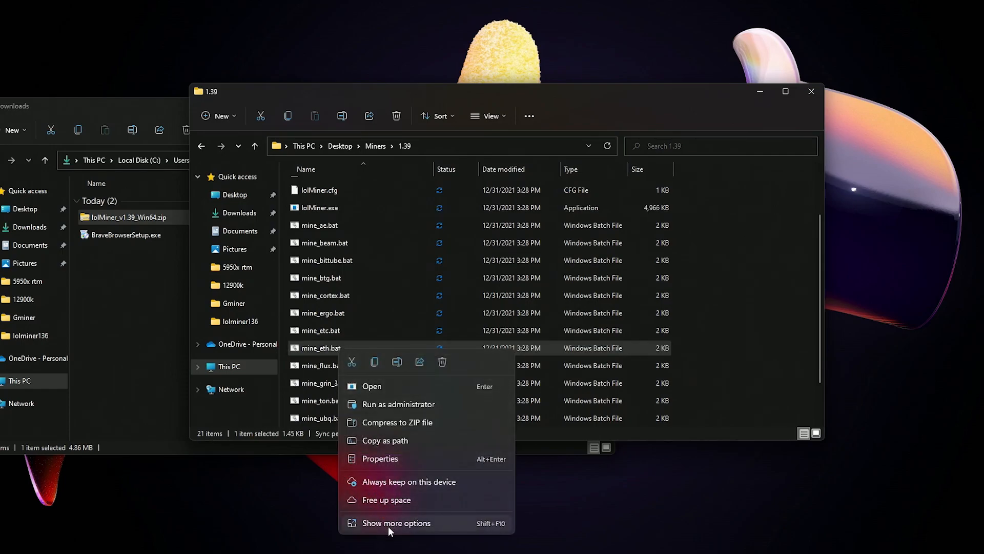
click(389, 523)
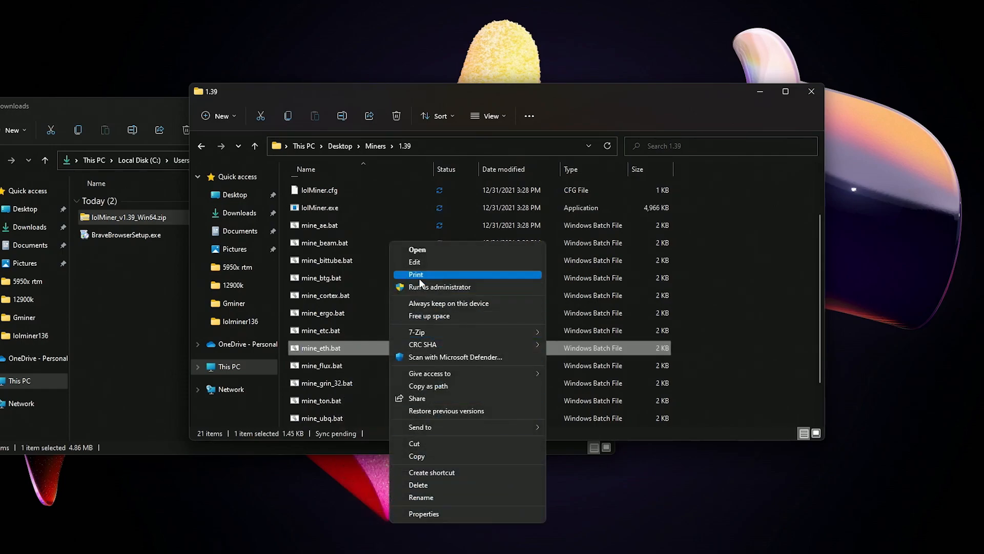
click(420, 267)
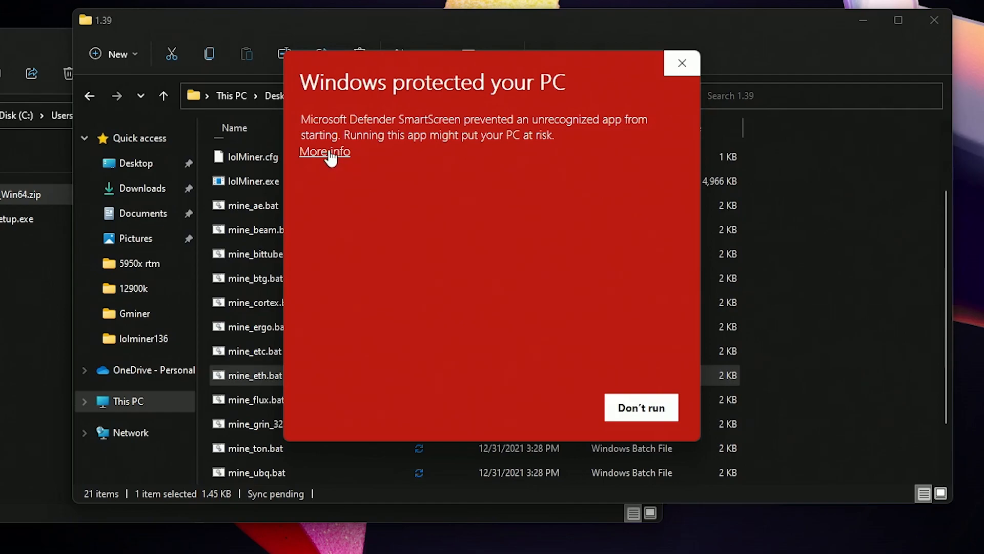
click(327, 153)
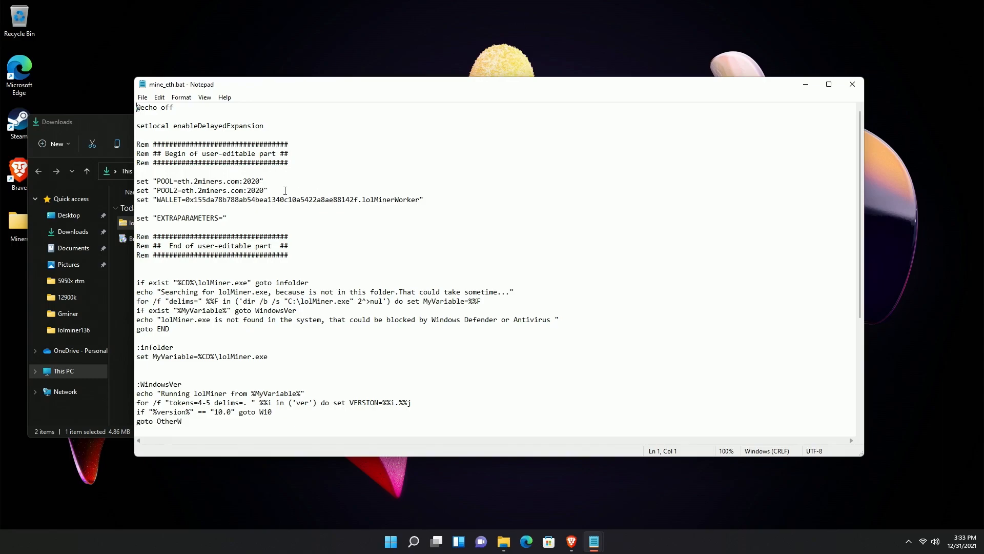
- Return to Brave and open Ethermine's Start Mining connection guide
scroll(284, 191, down, 1)
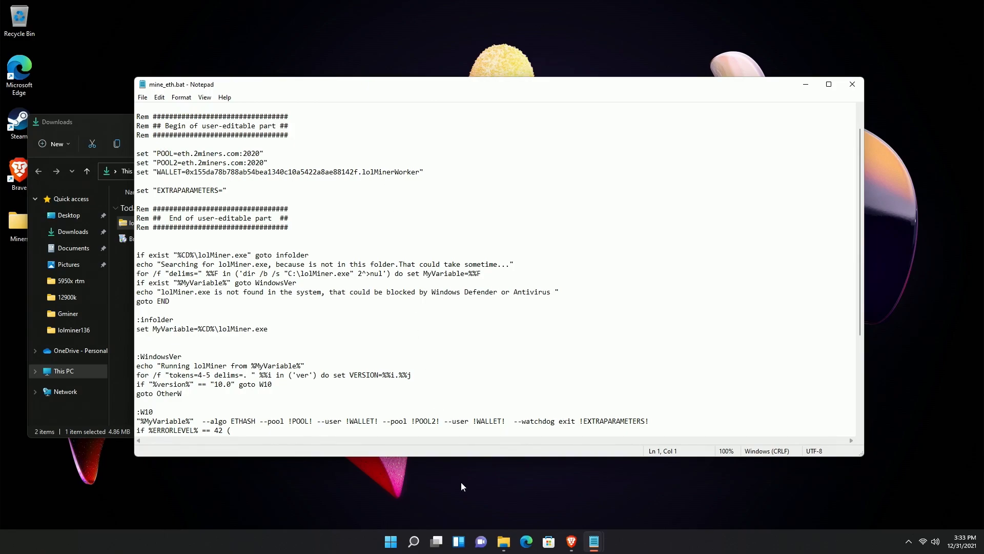
click(572, 543)
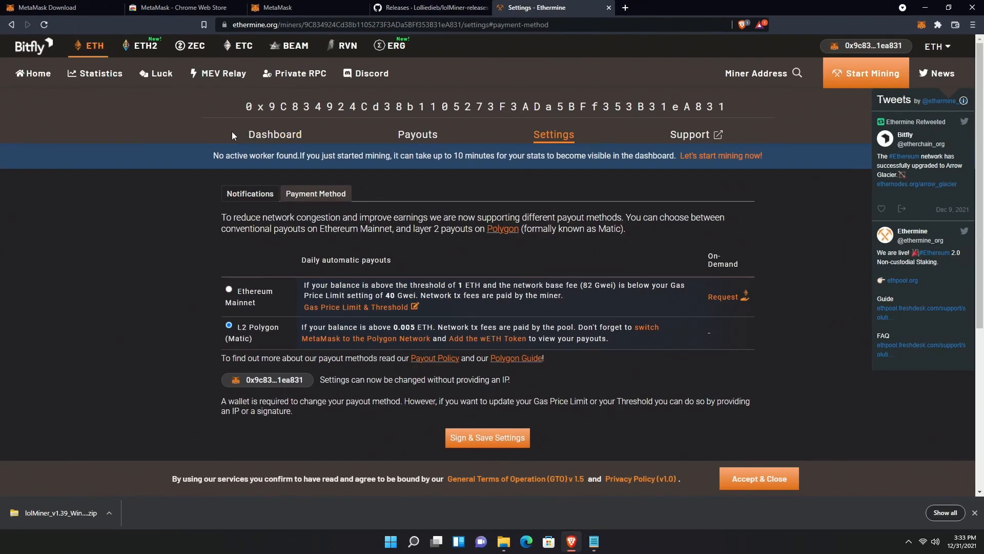
click(869, 79)
- Copy the US East server us1.ethermine.org and bring mine_eth.bat back in Notepad
scroll(521, 250, down, 1)
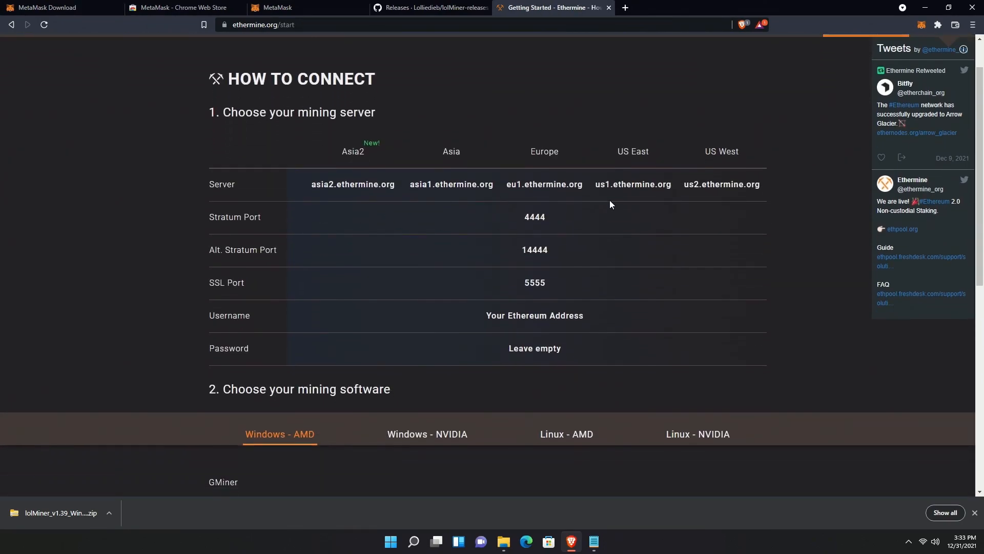
drag(672, 186, 598, 185)
key(ctrl+c)
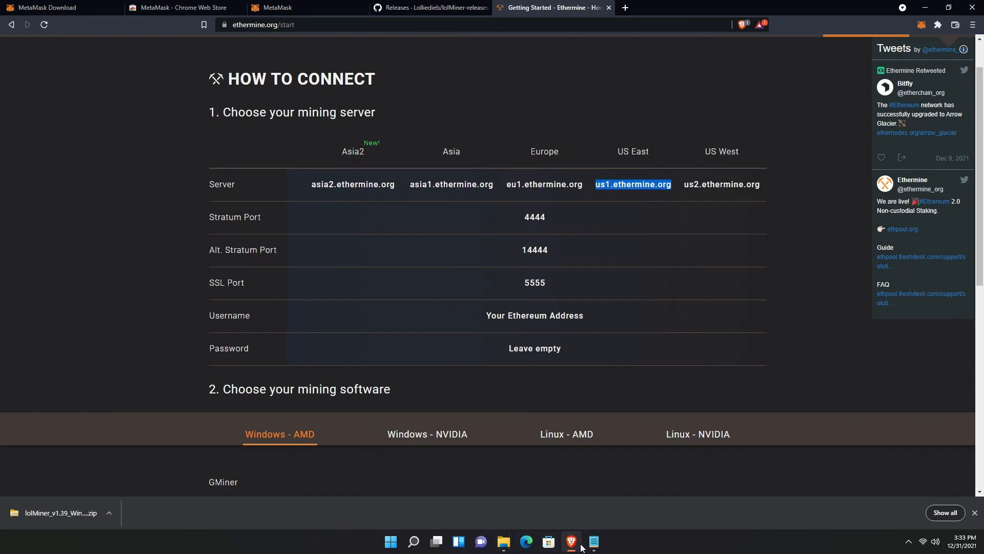
mouse_move(597, 547)
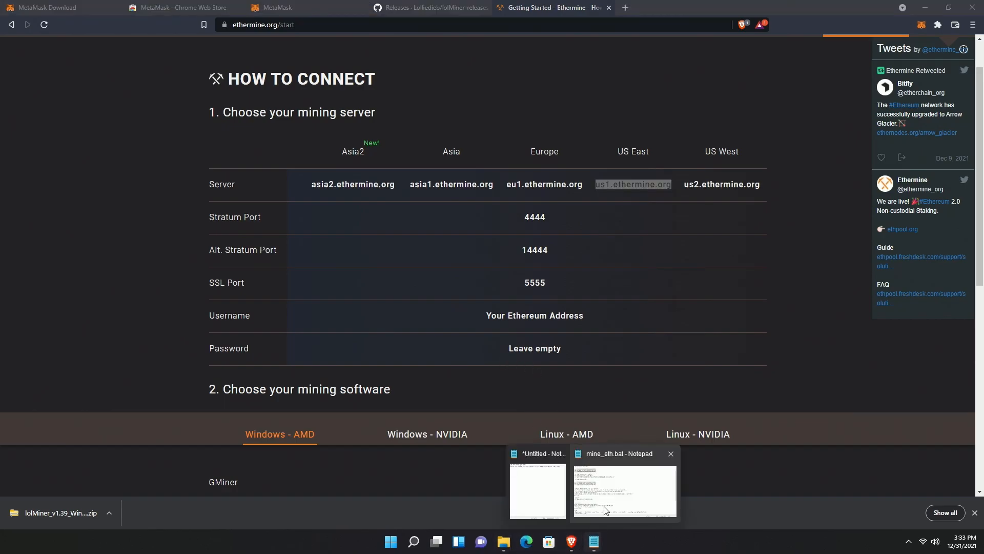
click(606, 501)
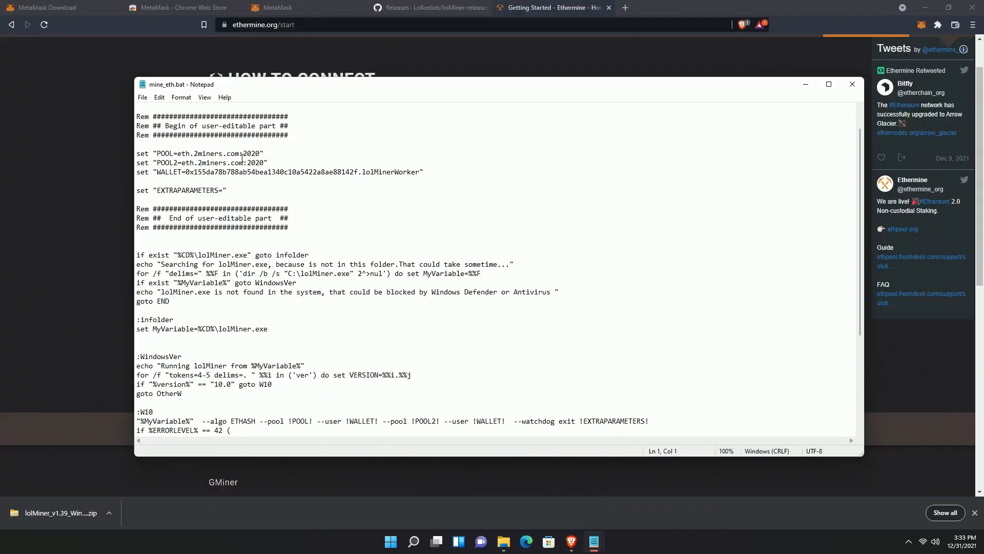
- Set the POOL line in mine_eth.bat to us1.ethermine.org:4444
drag(262, 153, 178, 151)
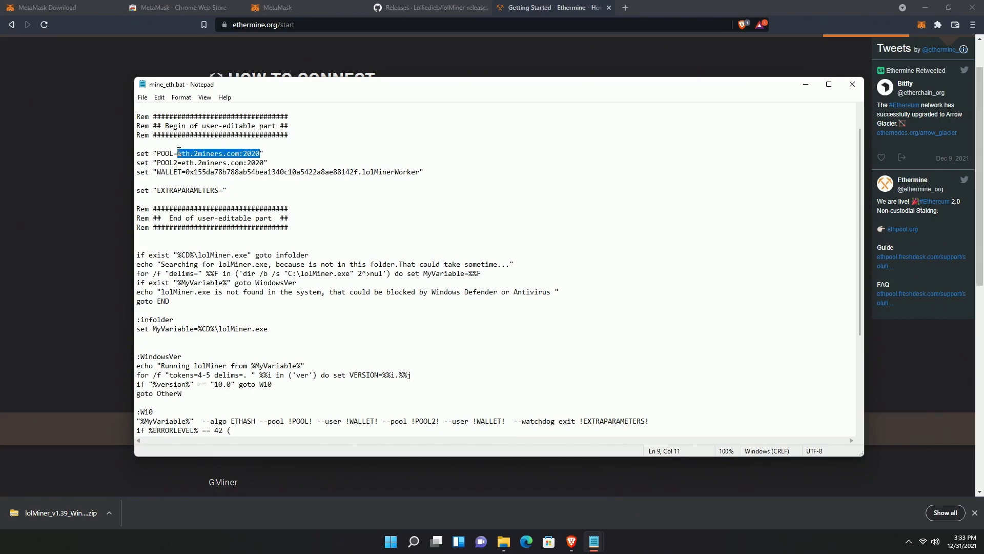
key(ctrl+v)
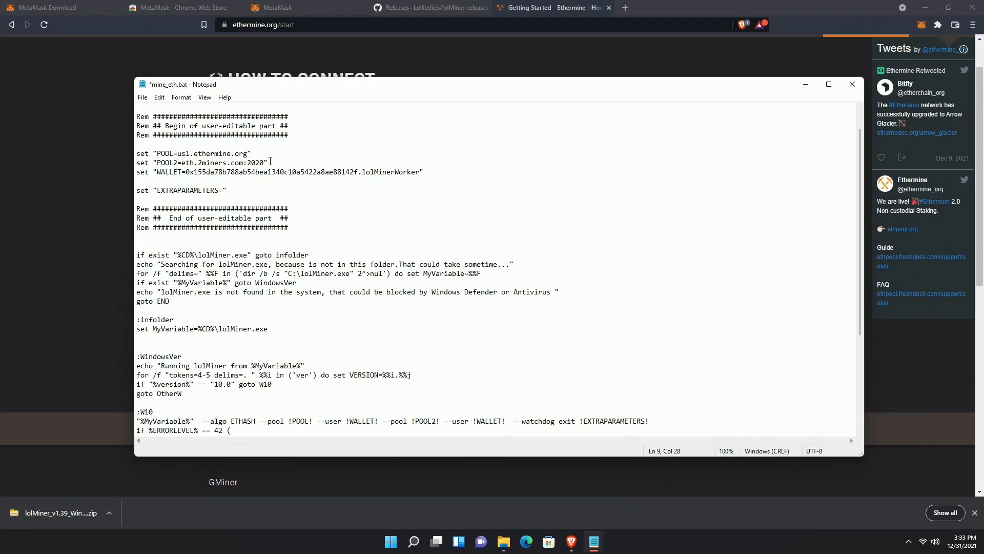
click(84, 162)
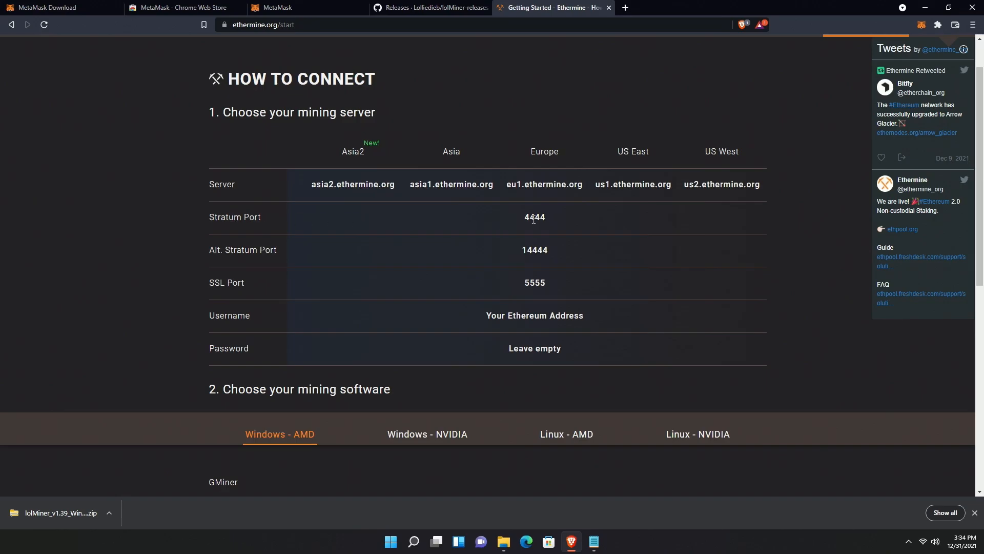
mouse_move(594, 542)
click(620, 499)
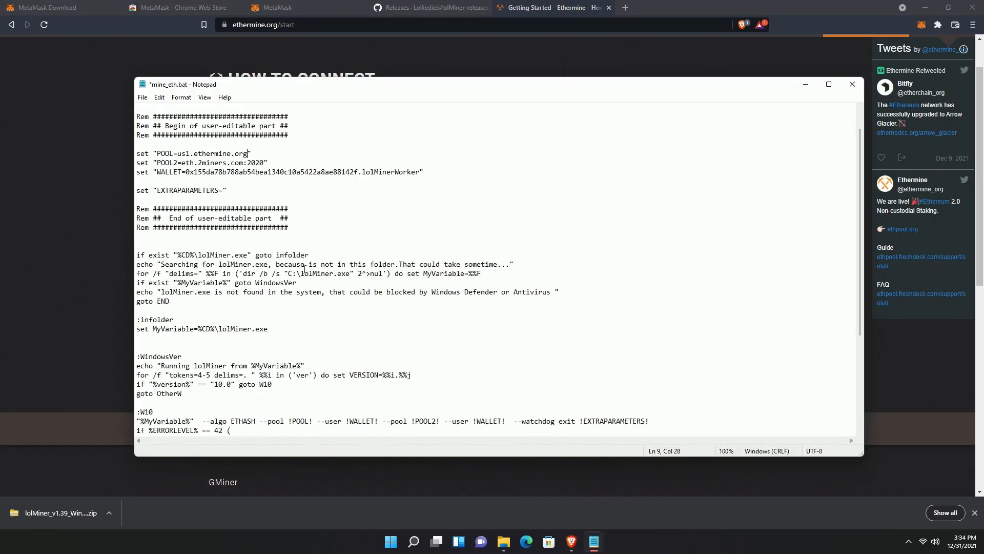
text(:4444)
- Copy us2.ethermine.org from Ethermine and set POOL2 to us2.ethermine.org:4444
click(672, 15)
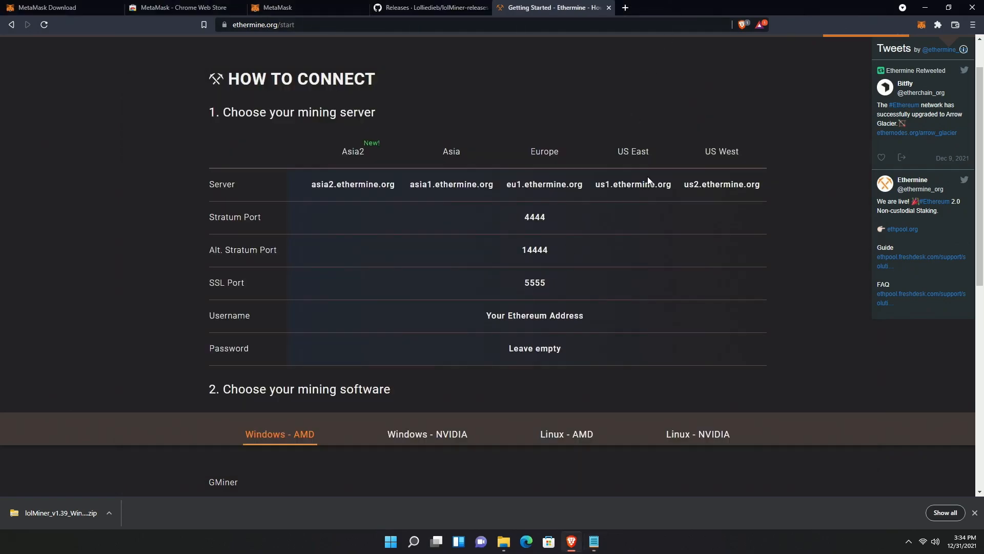
mouse_move(765, 188)
mouse_down()
mouse_move(685, 186)
mouse_move(761, 184)
mouse_up()
key(ctrl+c)
click(685, 187)
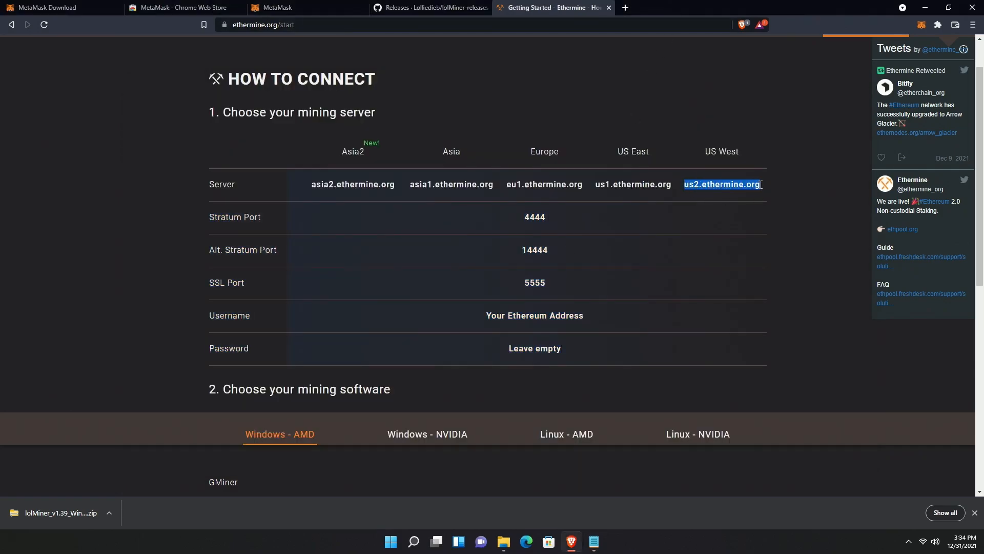
mouse_move(593, 542)
click(569, 458)
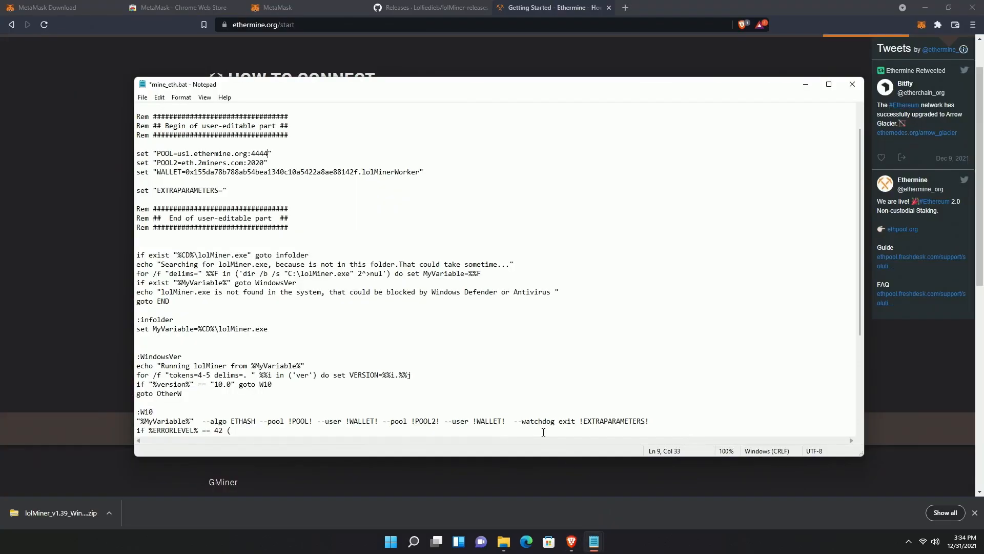
drag(263, 164, 183, 163)
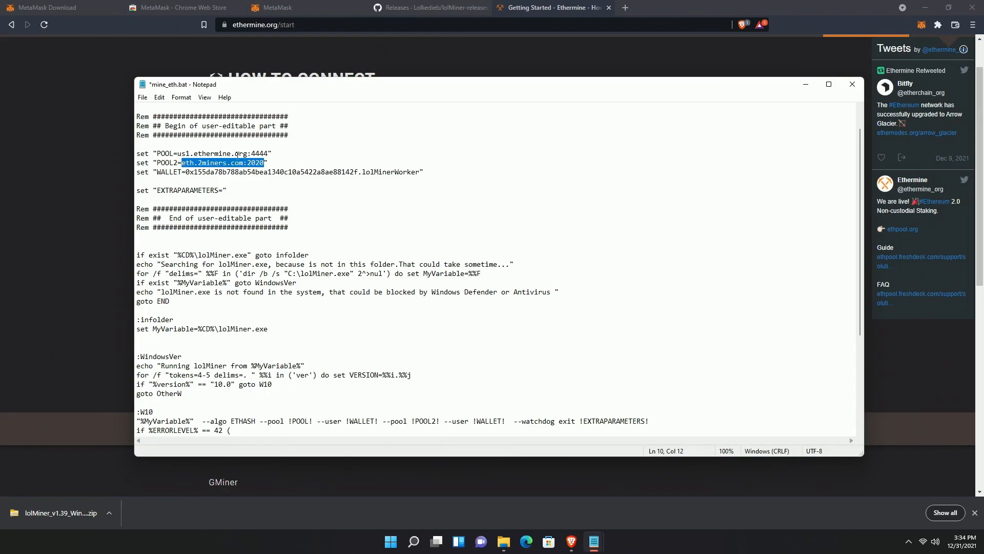
key(ctrl+v)
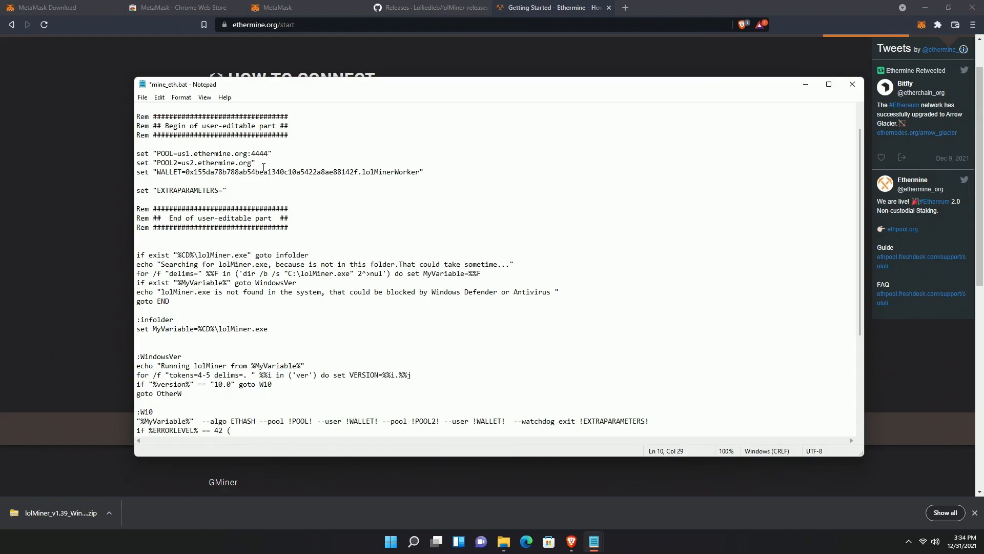
text(:4444)
click(312, 11)
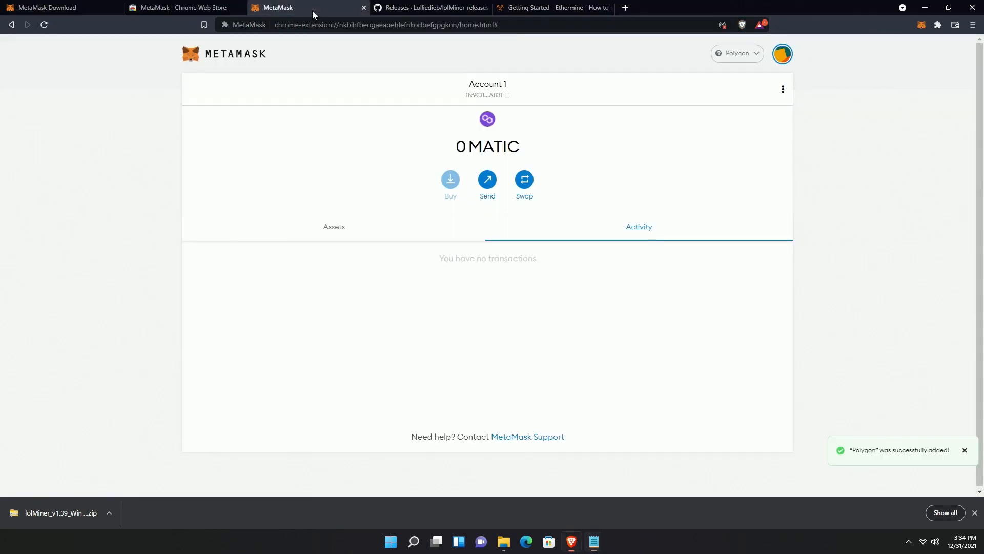
- Copy the MetaMask address and paste it over the old WALLET address in mine_eth.bat
click(488, 94)
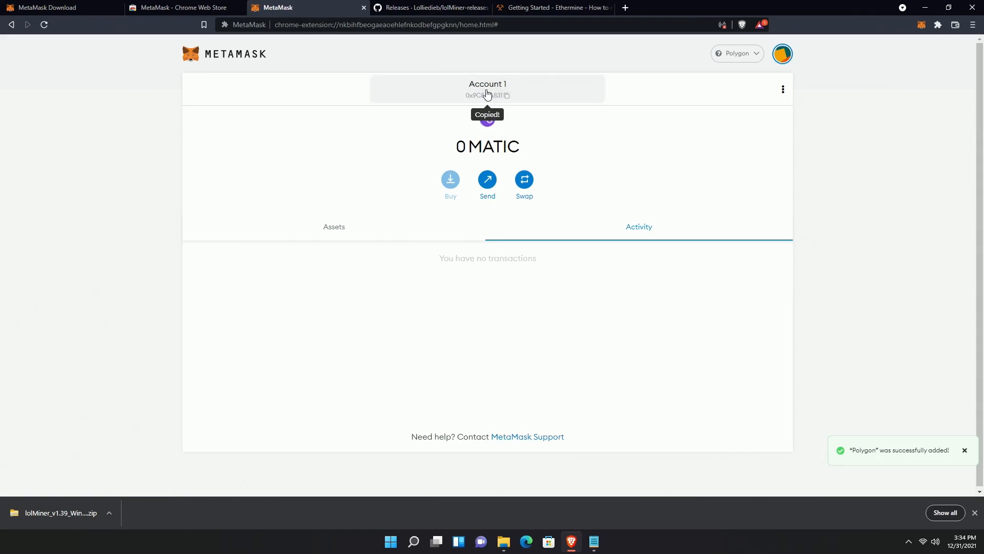
mouse_move(594, 541)
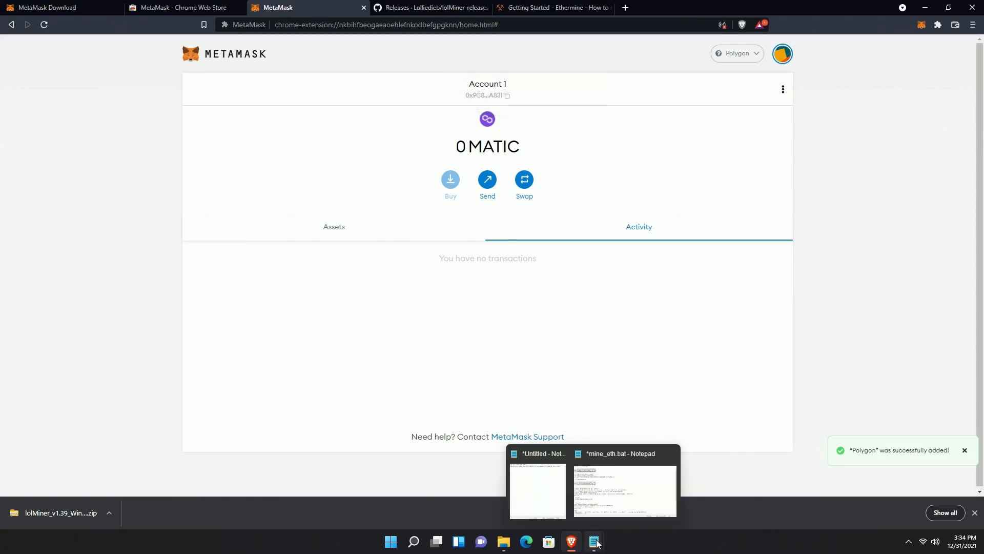
click(630, 487)
drag(359, 172, 186, 174)
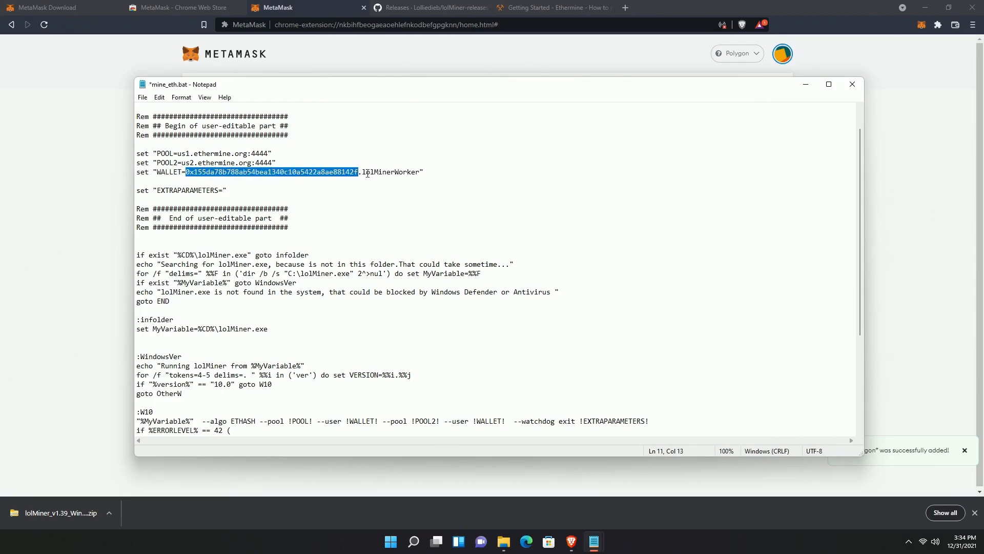
key(ctrl+v)
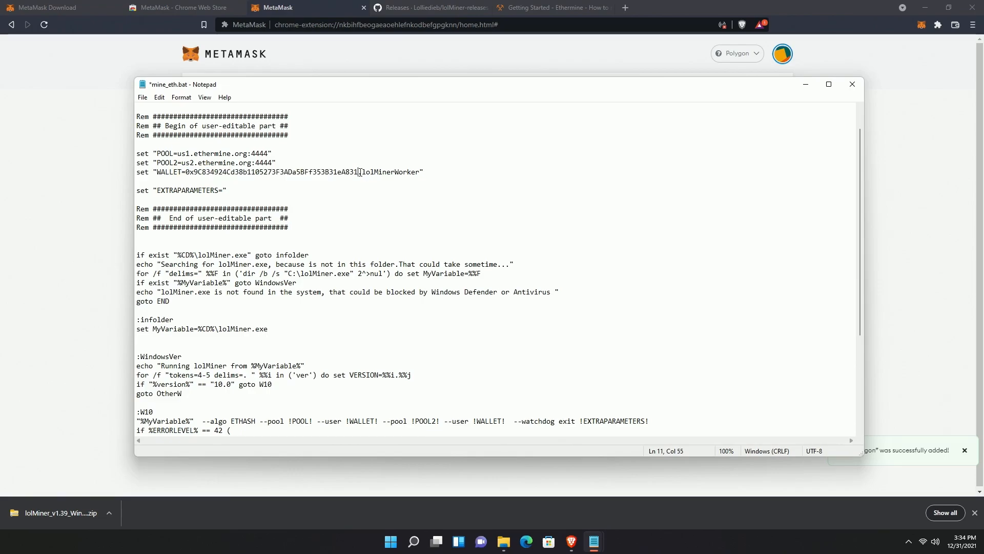
- Replace the worker name lolMinerWorker with TestBench on the WALLET line
drag(362, 172, 420, 172)
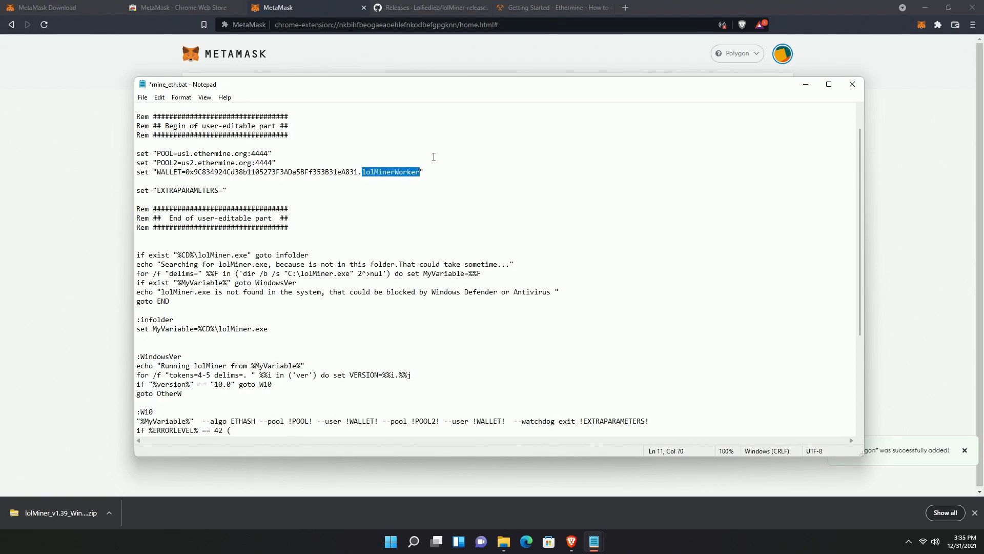
text(Test)
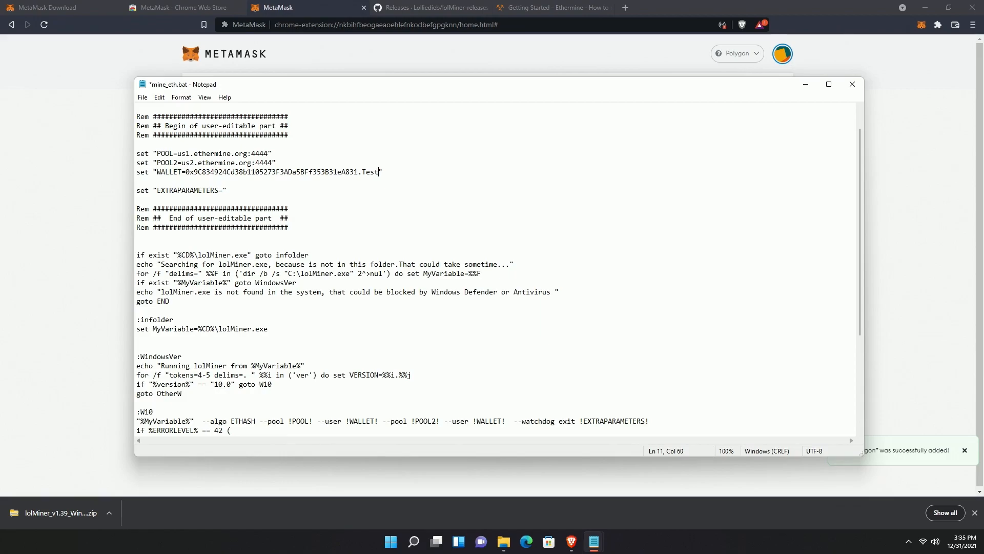
text(BBenh)
key(BackSpace)
key(BackSpace)
key(BackSpace)
key(BackSpace)
text(ench)
- Save mine_eth.bat and minimize Notepad
click(144, 98)
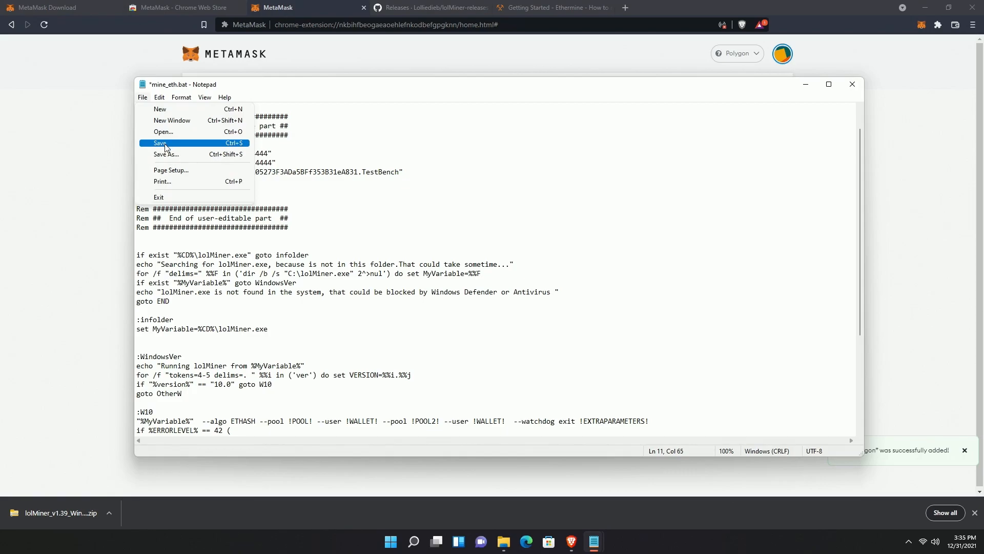
click(164, 143)
click(805, 84)
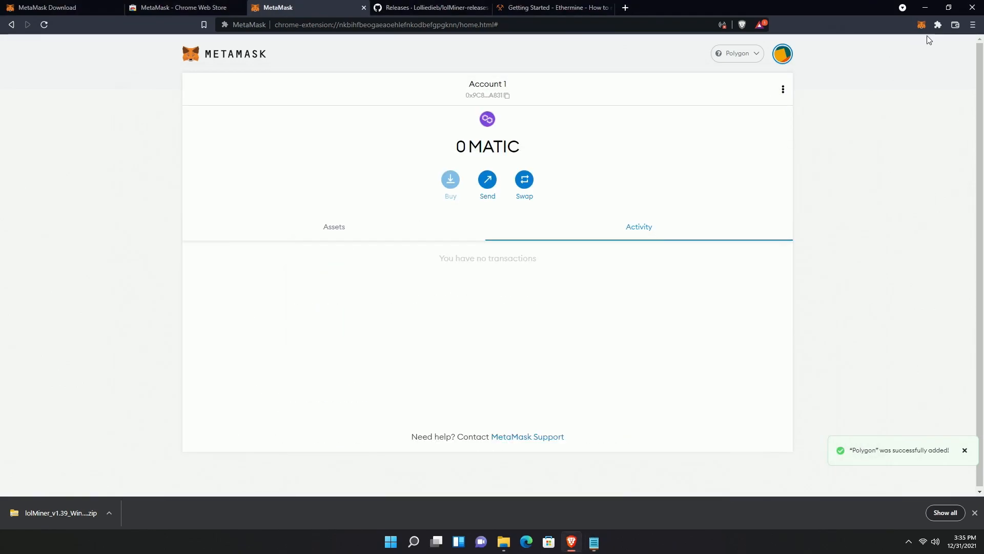
- Start renaming mine_eth.bat in the 1.39 folder through Show more options > Rename
click(925, 7)
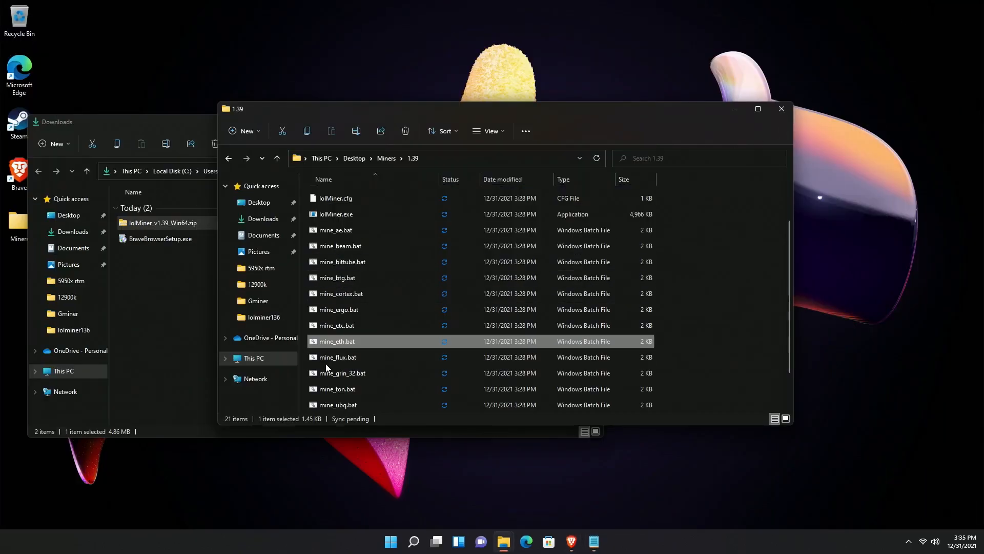
right_click(341, 343)
click(383, 503)
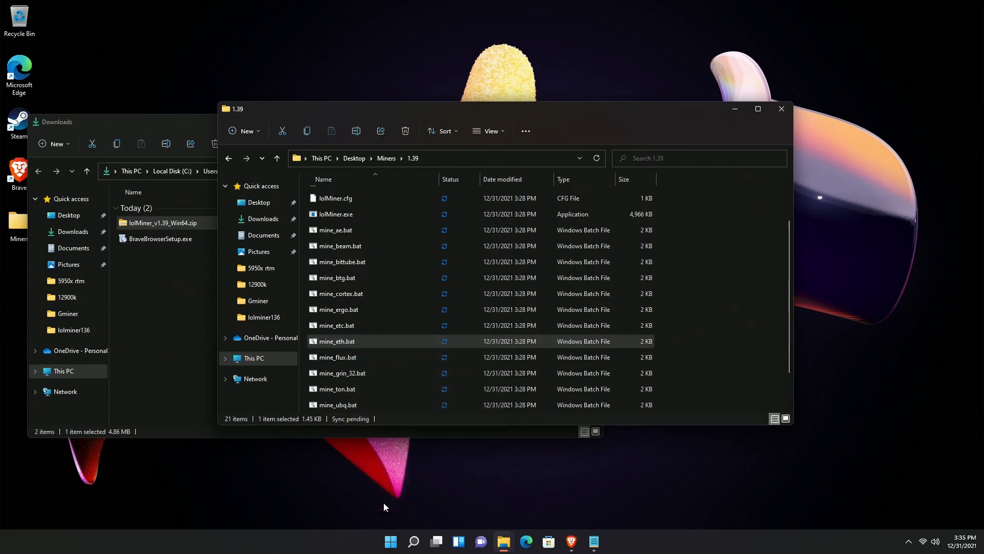
click(411, 479)
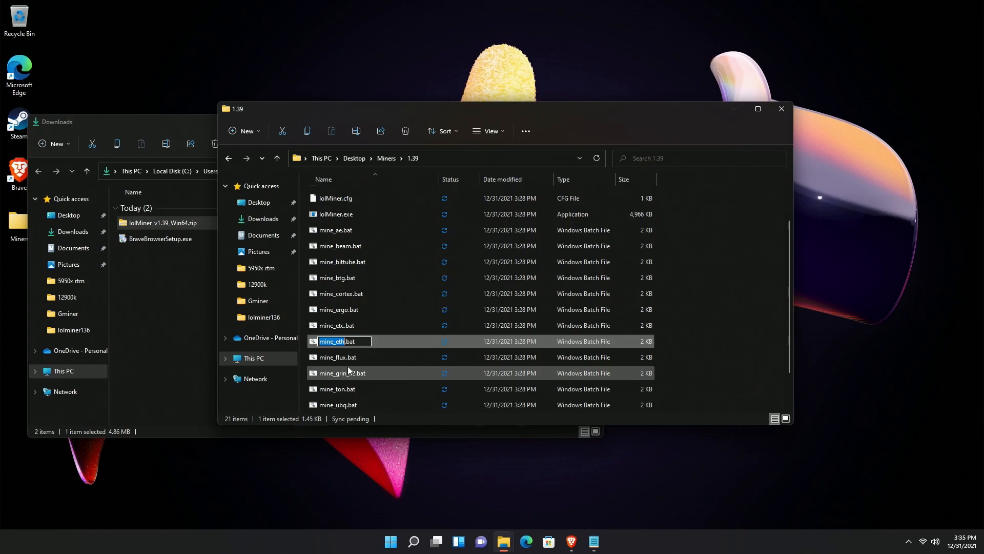
- Change the file name to eth_ethermine_polygon.bat and confirm it
click(336, 342)
drag(336, 342, 320, 343)
key(BackSpace)
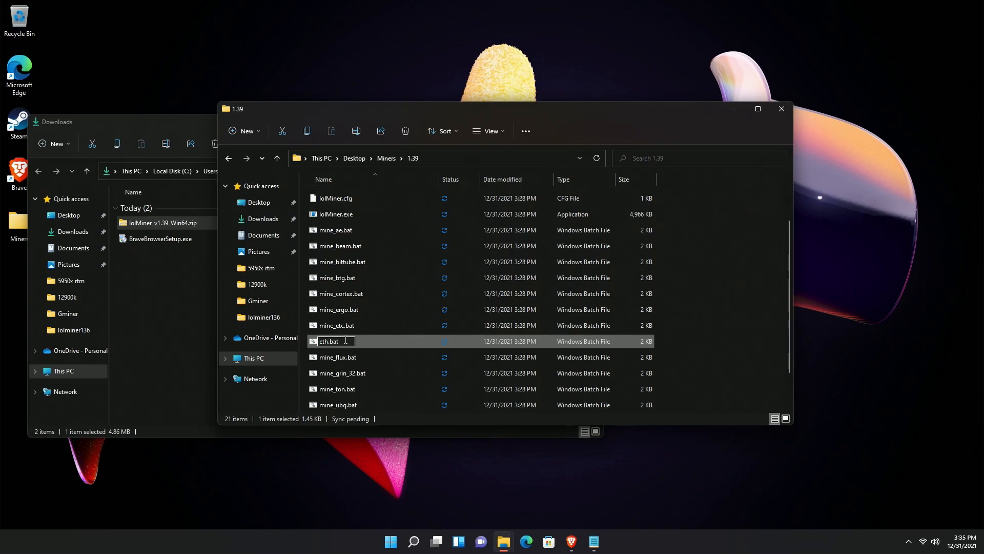
text(-)
text(ethermin)
key(Delete)
key(Delete)
key(Delete)
key(Delete)
key(BackSpace)
key(BackSpace)
key(BackSpace)
key(BackSpace)
key(BackSpace)
key(BackSpace)
key(BackSpace)
key(BackSpace)
key(BackSpace)
text(_ethermine_polygon)
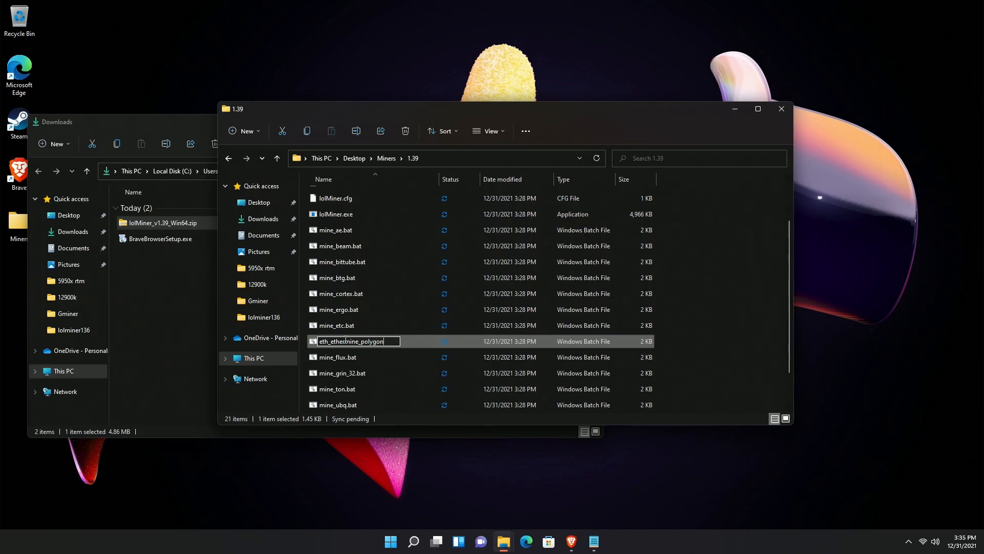
text(.bat)
key(Return)
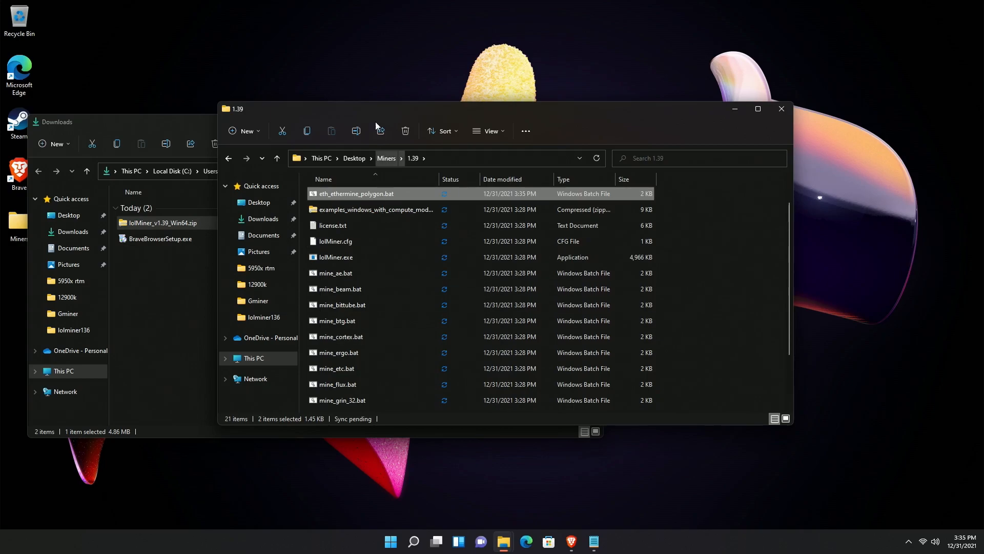
click(377, 53)
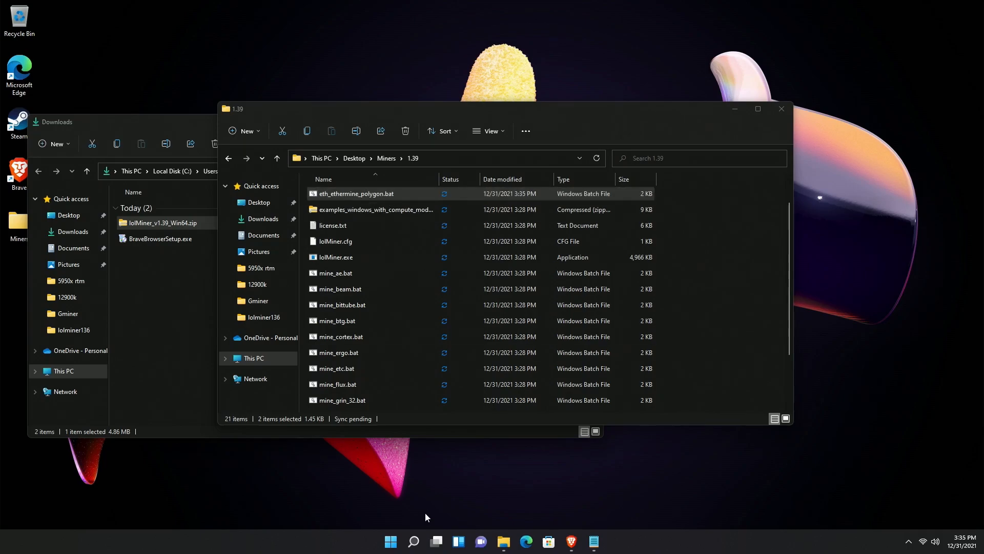
click(414, 544)
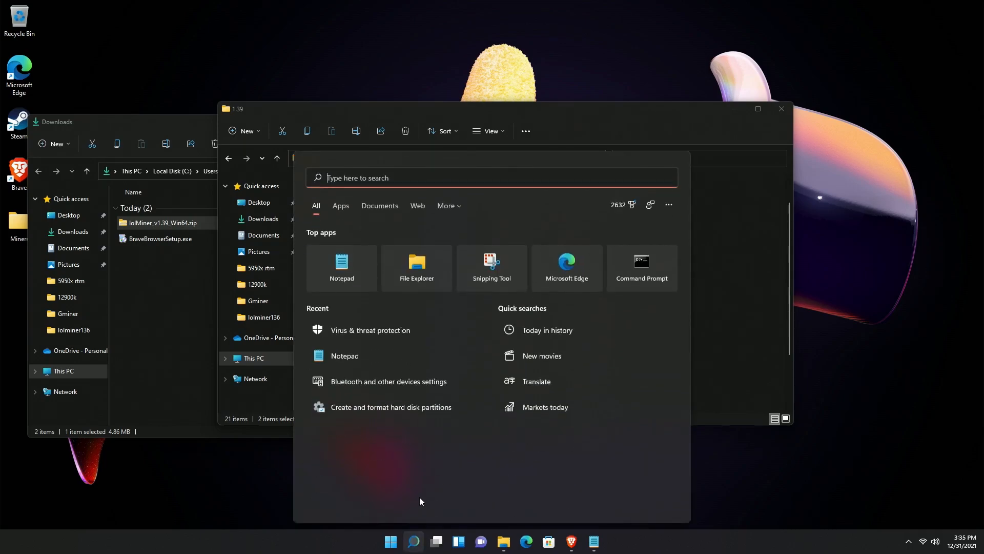
text(folder)
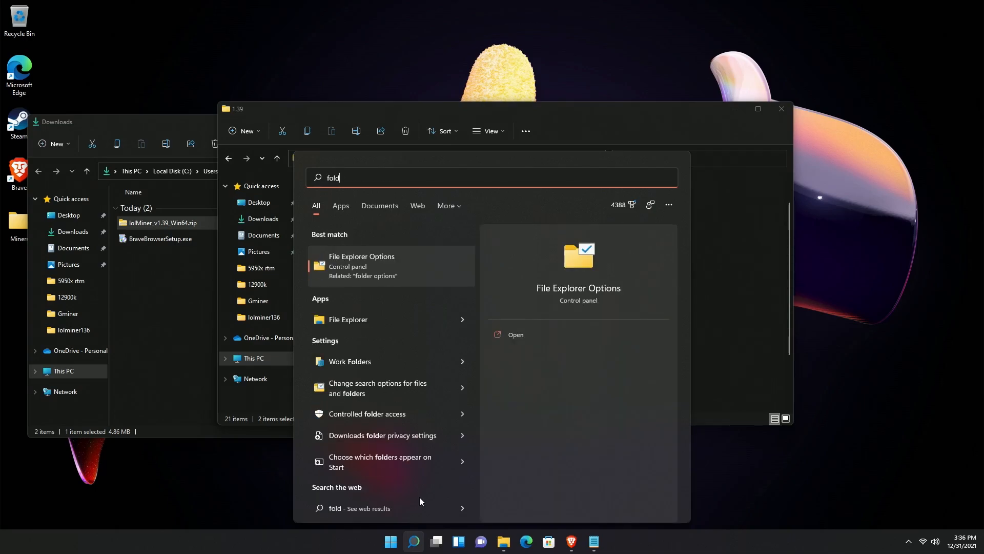
click(371, 264)
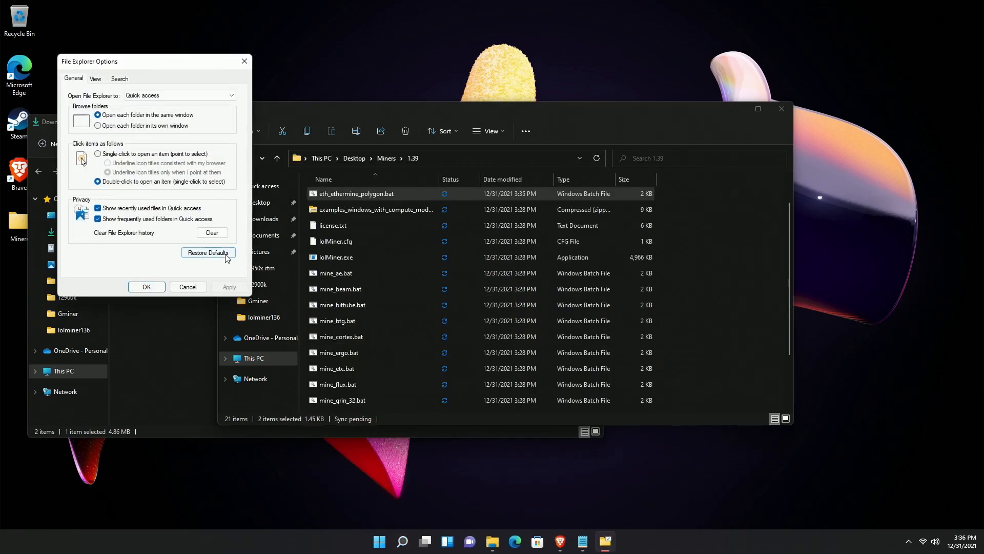
click(96, 79)
scroll(145, 221, down, 1)
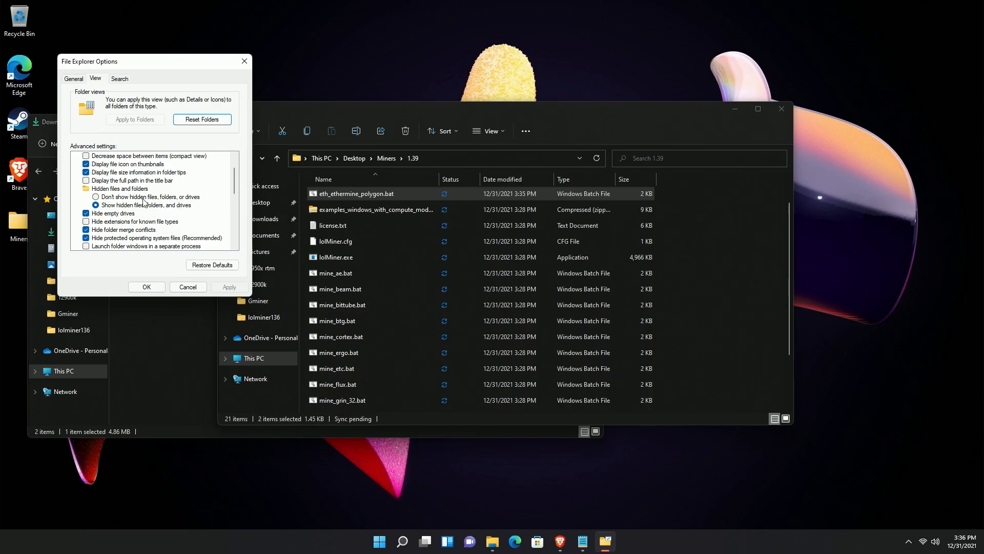
scroll(139, 200, up, 1)
scroll(138, 200, down, 2)
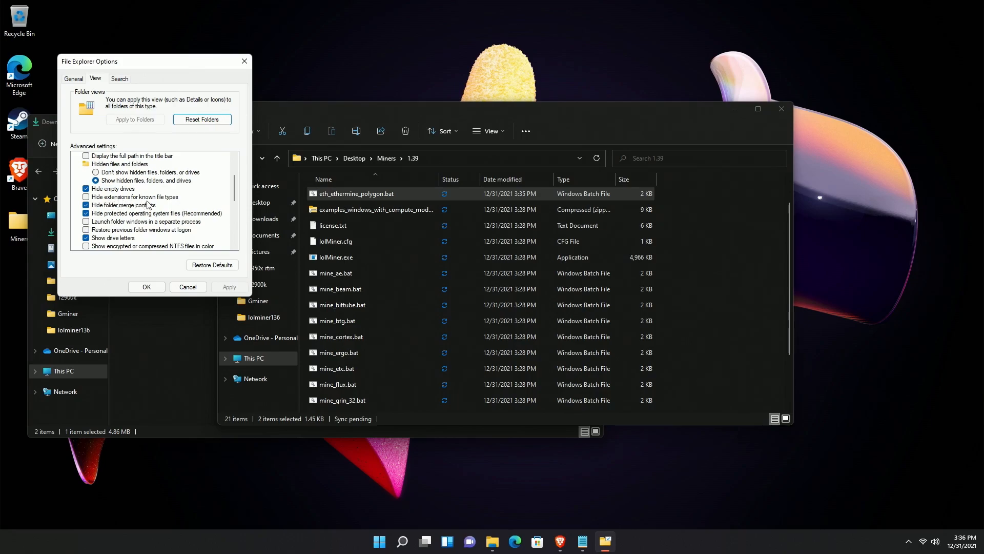
click(147, 287)
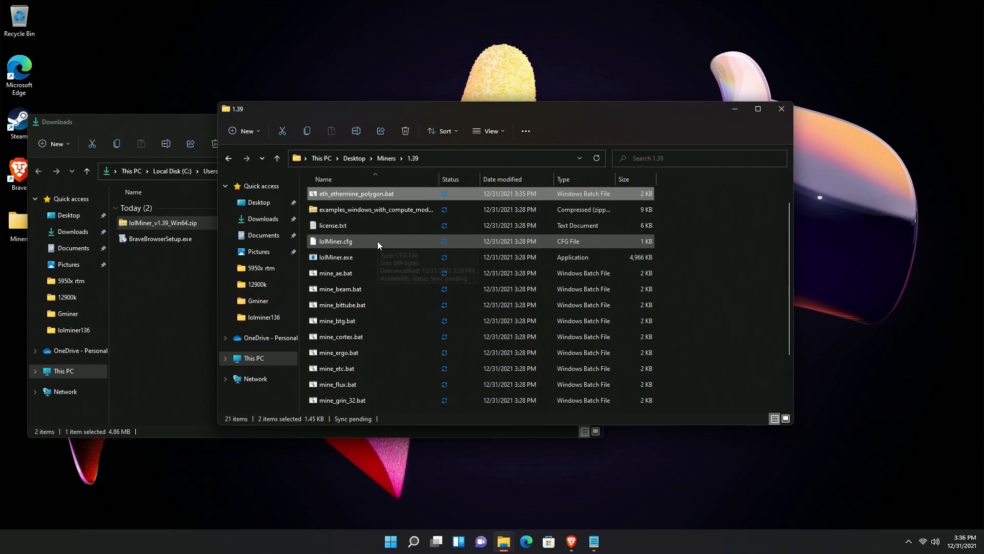
- Run eth_ethermine_polygon.bat from the lolMiner 1.39 folder to start mining to Ethermine
double_click(362, 195)
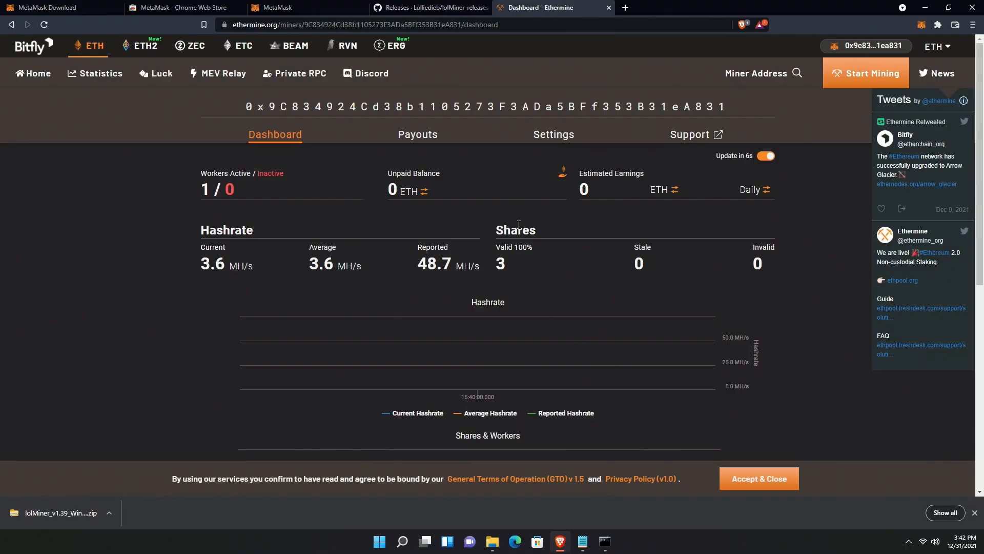
- Search the pasted MetaMask address from Ethermine's home page to reopen its miner dashboard
scroll(519, 224, down, 1)
scroll(518, 218, up, 1)
click(325, 8)
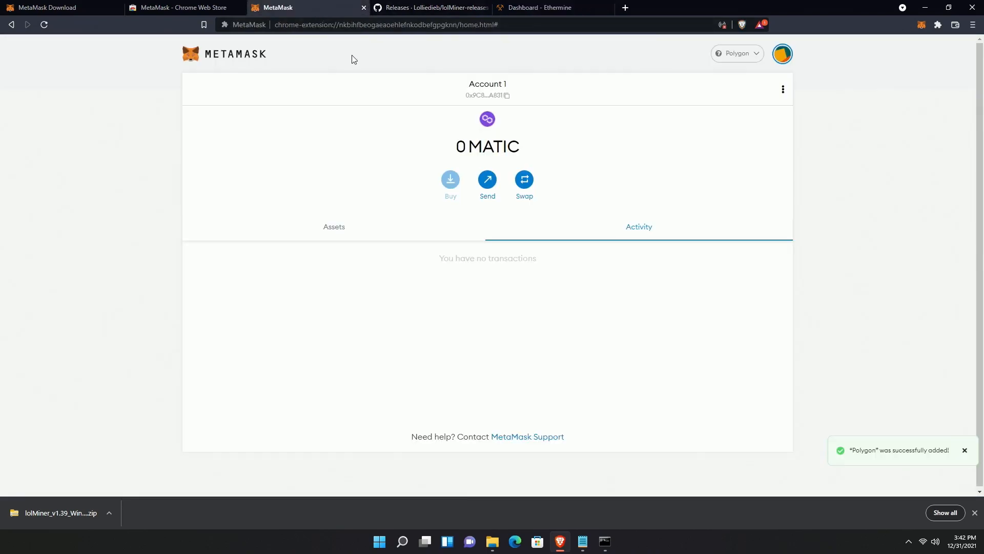
click(526, 11)
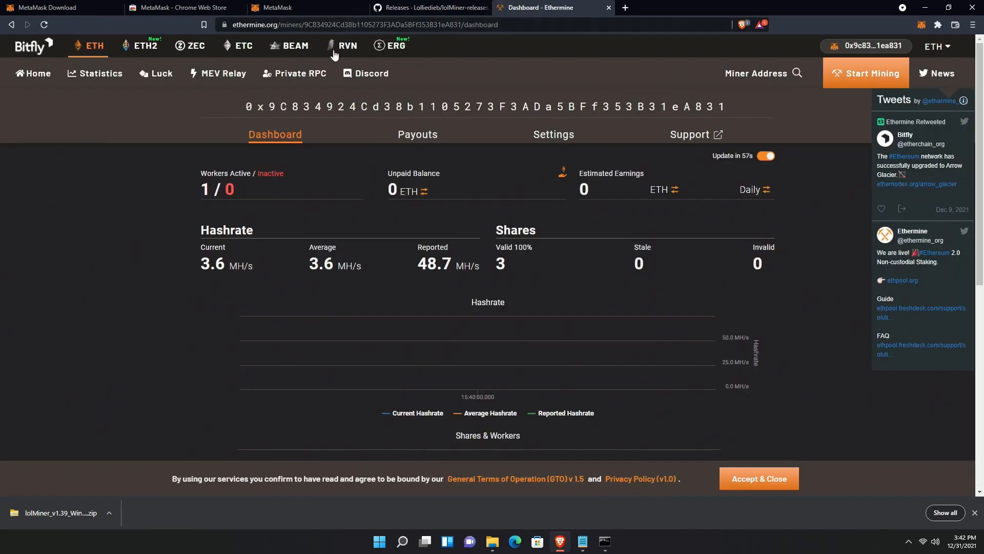
click(32, 49)
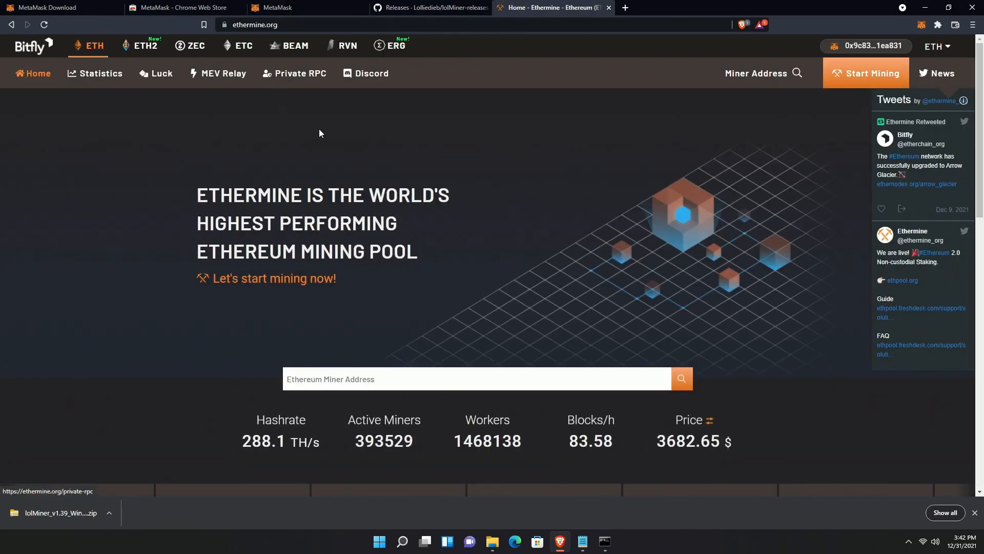
click(379, 369)
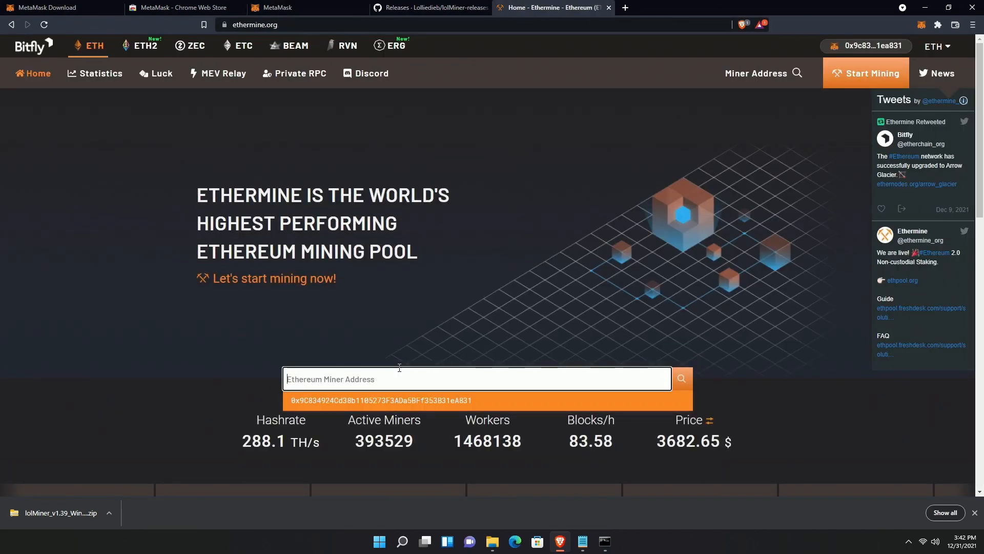
text(0x9C834924Cd38b1105273F3ADa5BFf353B31eA831)
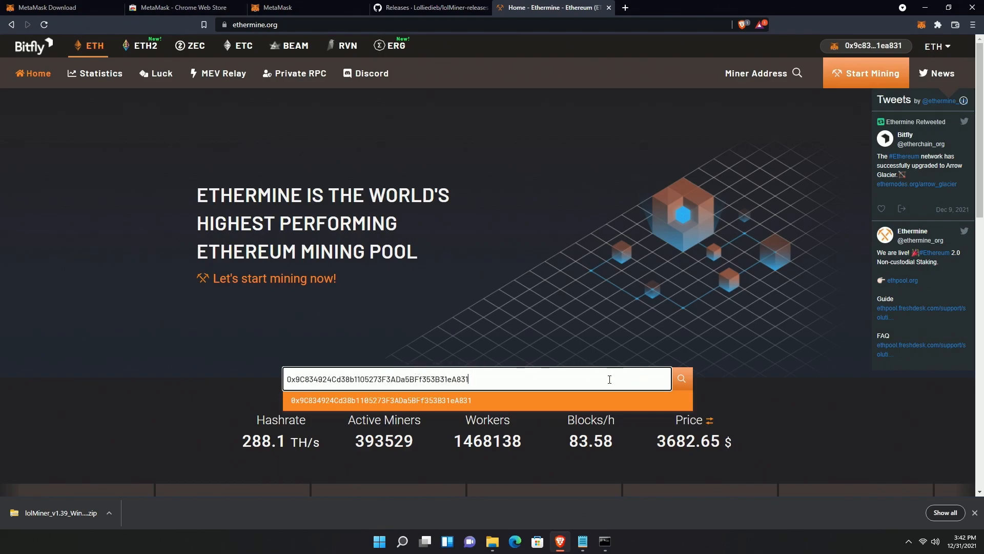
click(489, 401)
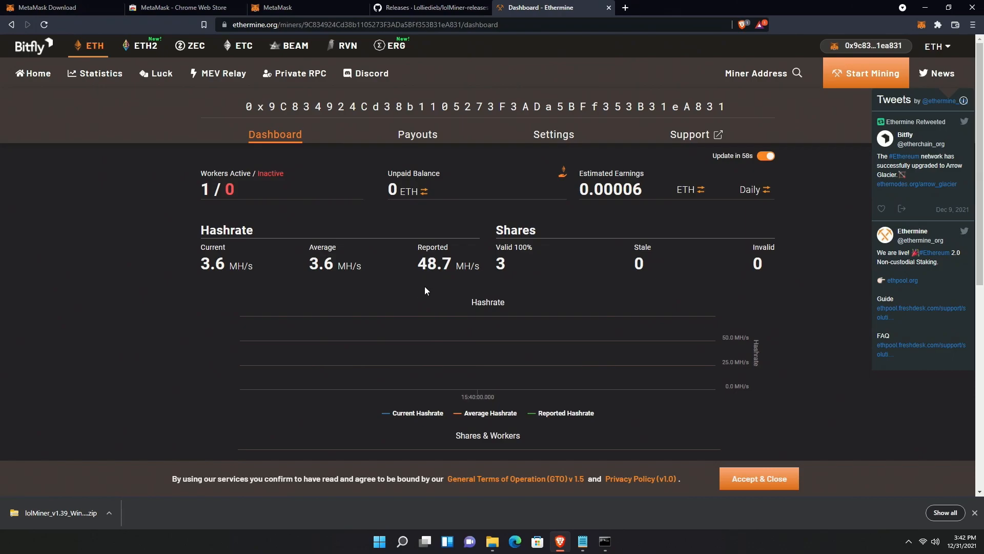
mouse_move(228, 271)
mouse_move(440, 262)
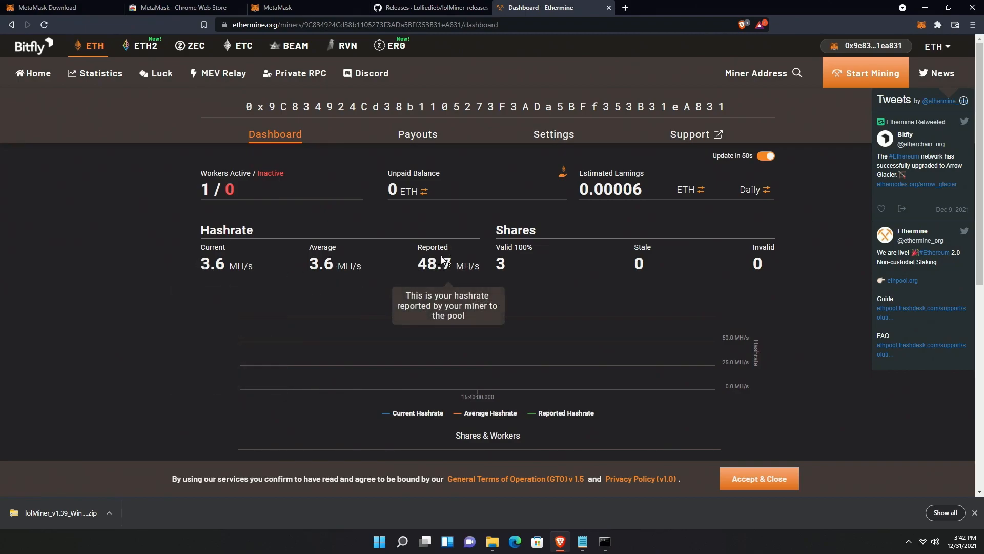
mouse_move(521, 254)
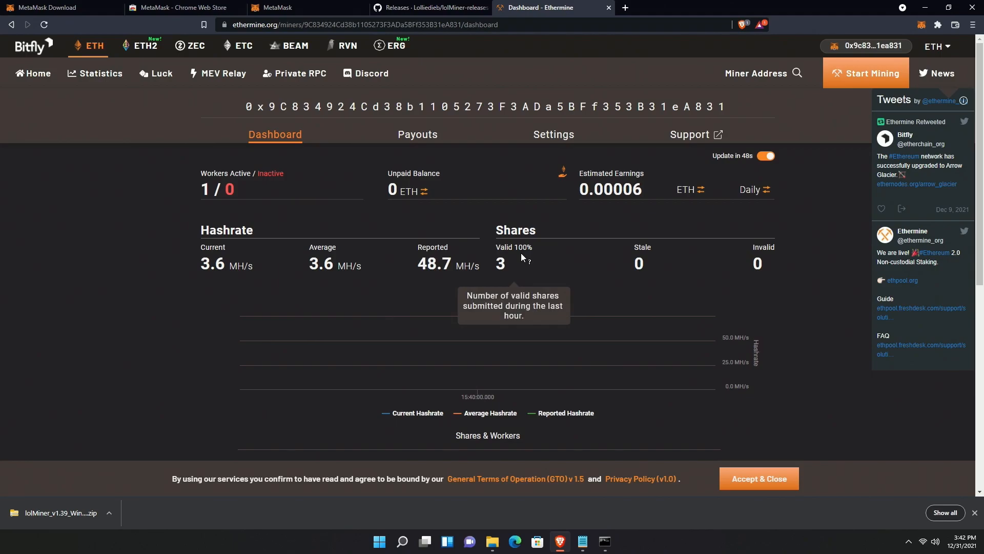
mouse_move(769, 260)
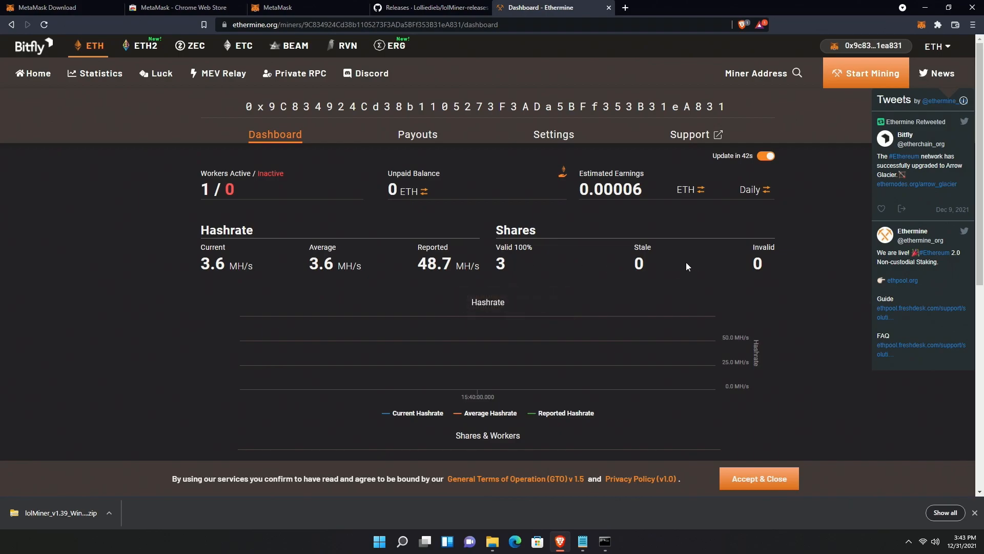
mouse_move(650, 262)
mouse_move(617, 191)
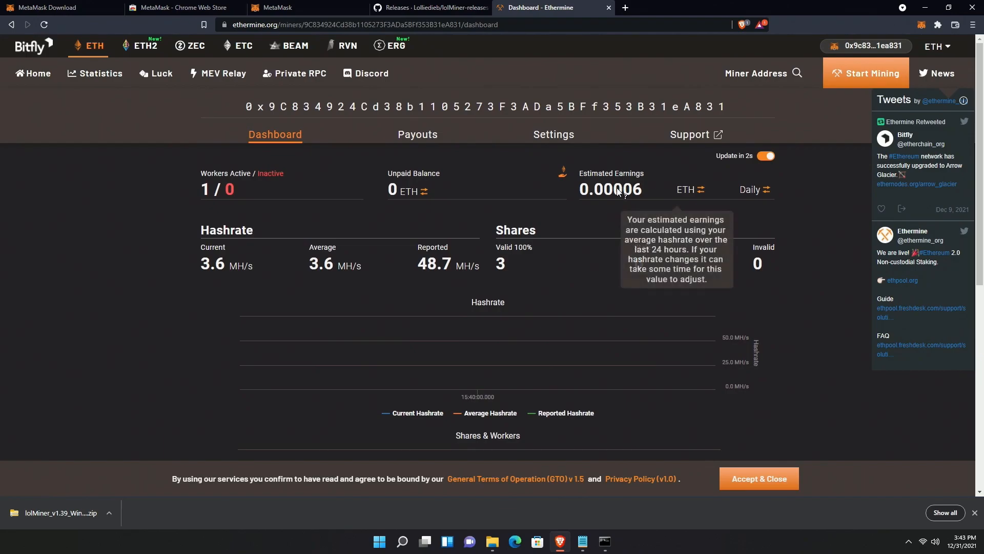
click(687, 194)
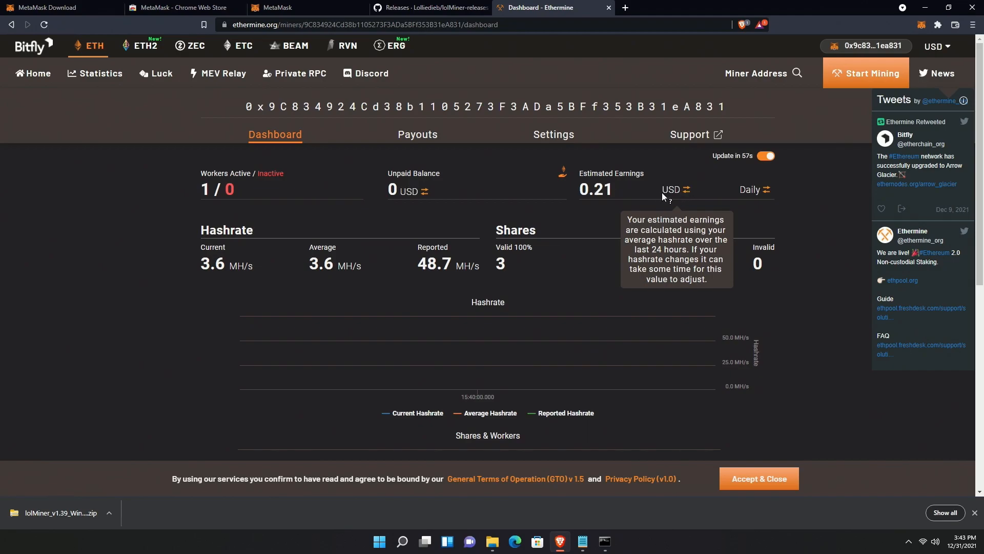
click(681, 194)
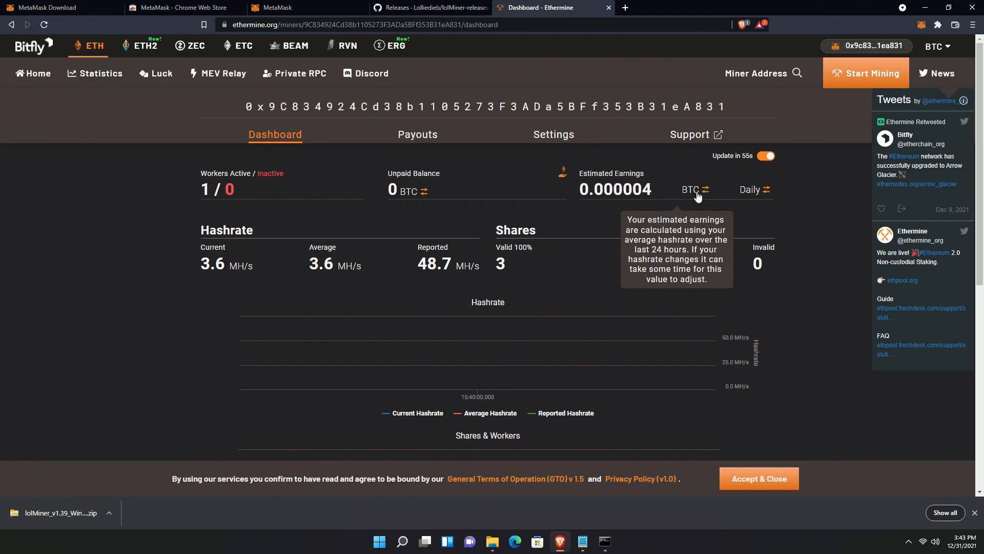
click(697, 195)
click(690, 192)
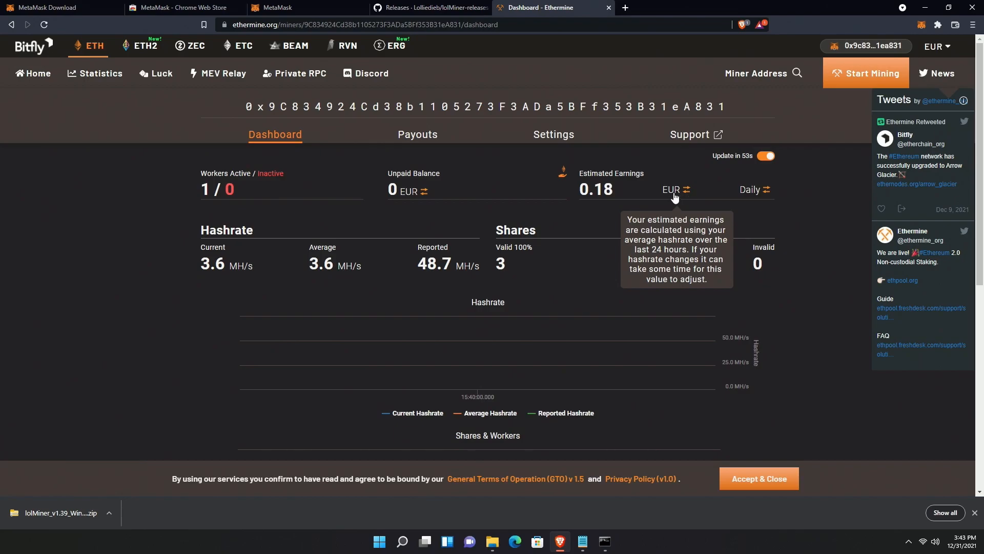
click(692, 198)
click(690, 196)
click(677, 197)
click(677, 194)
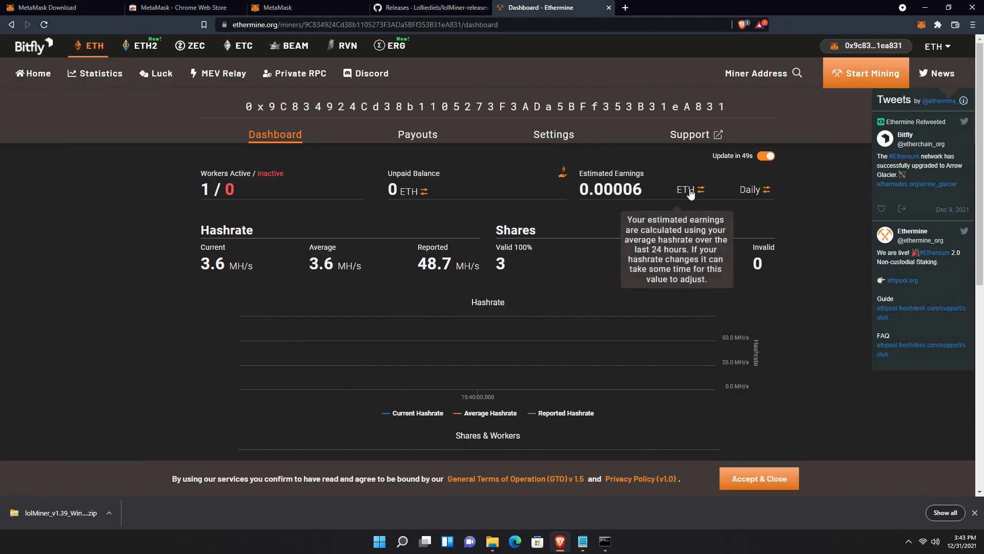
click(753, 195)
click(749, 196)
click(750, 194)
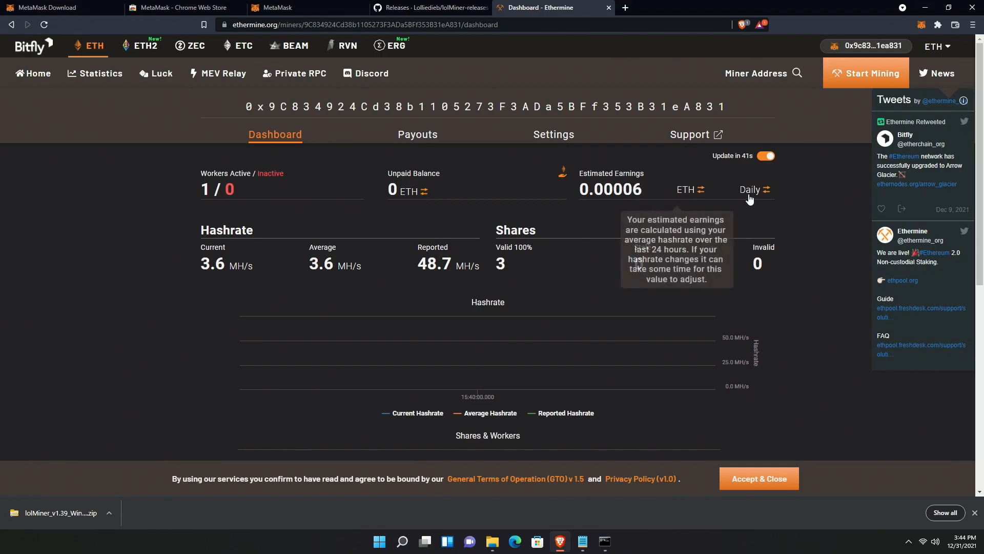
mouse_move(522, 190)
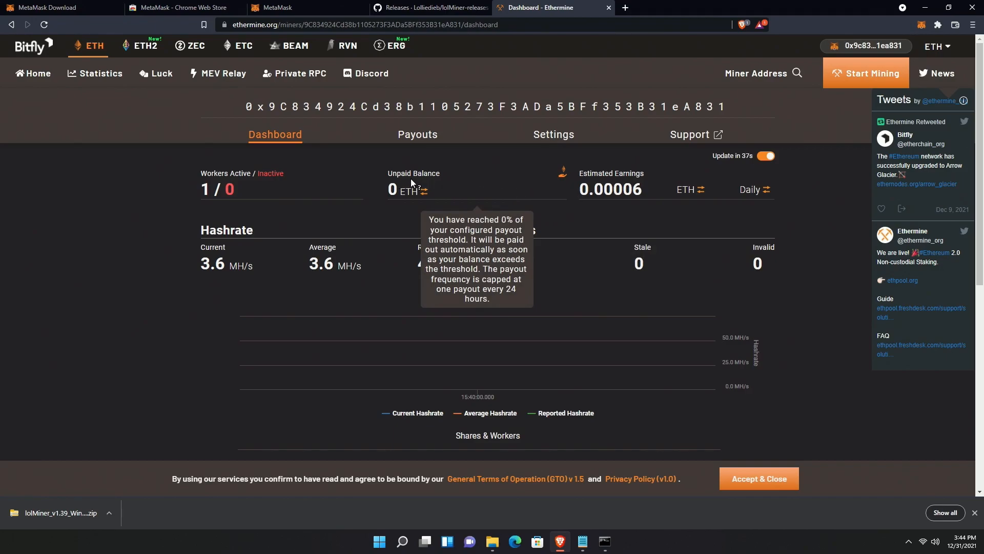
mouse_move(427, 182)
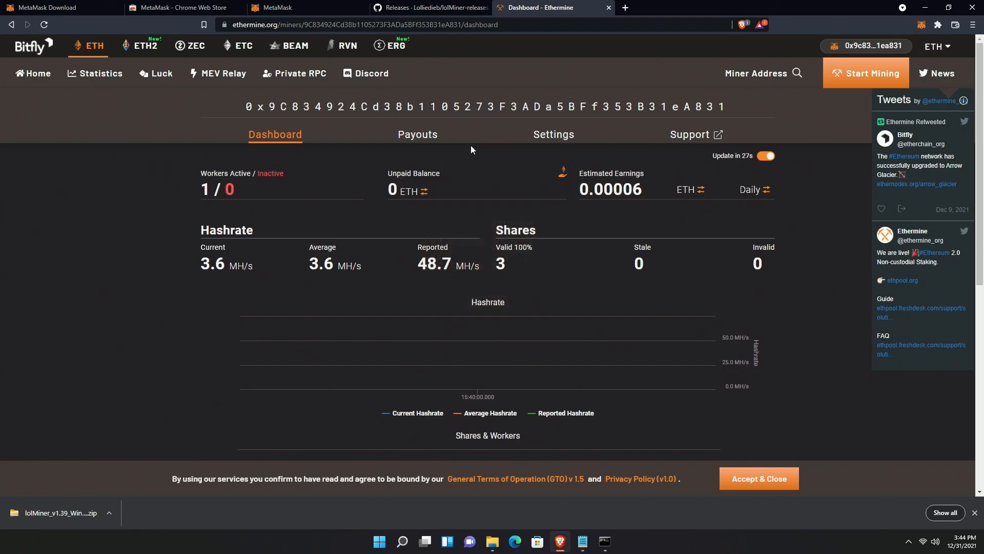
click(551, 136)
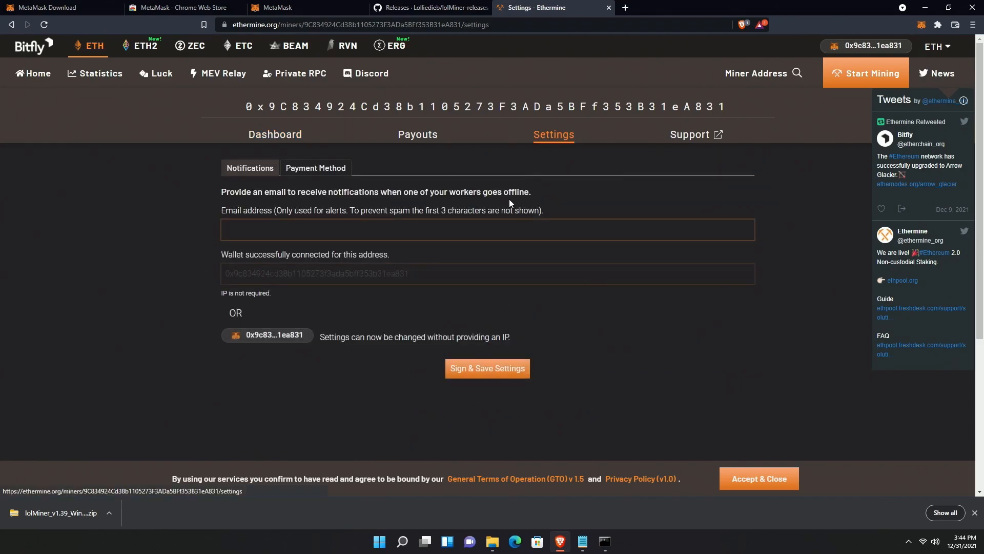
click(322, 174)
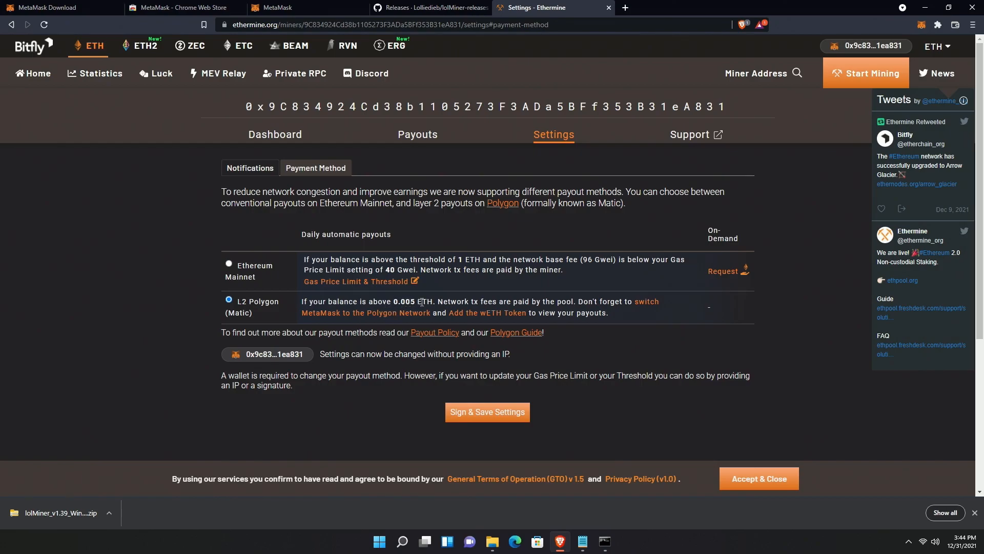
click(279, 136)
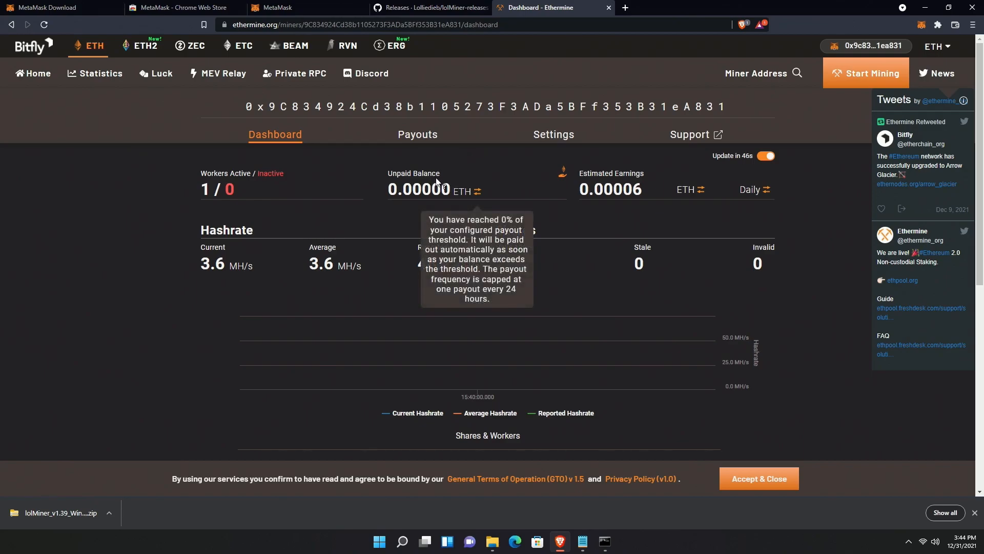
- Open MetaMask's Send ETH screen on Polygon and dismiss the webcam-not-found QR warning
scroll(412, 164, down, 4)
scroll(411, 168, up, 4)
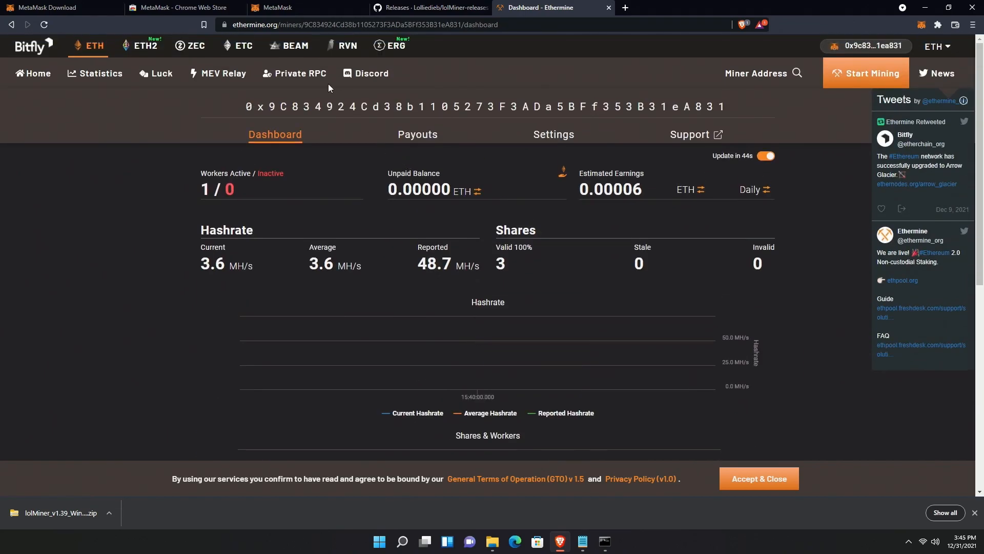
click(288, 10)
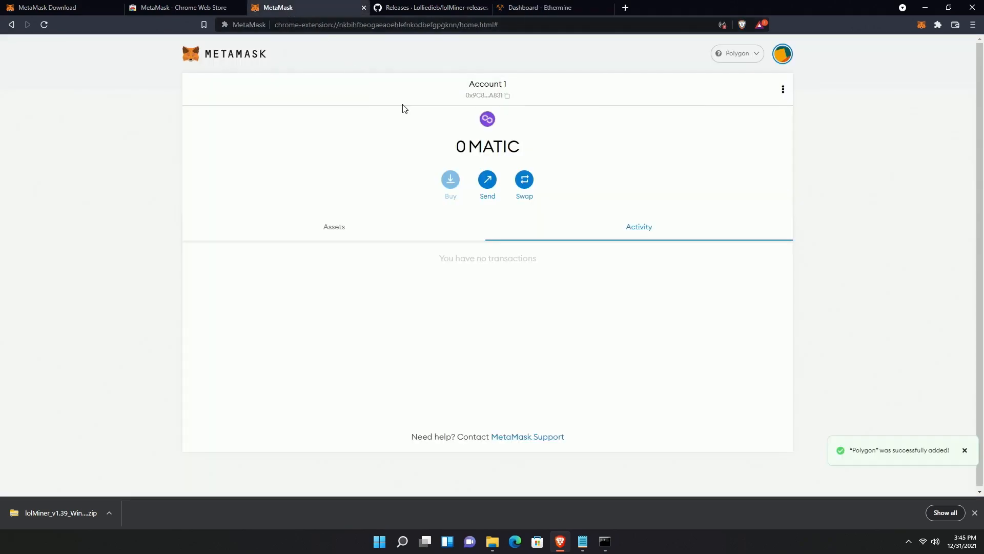
click(341, 238)
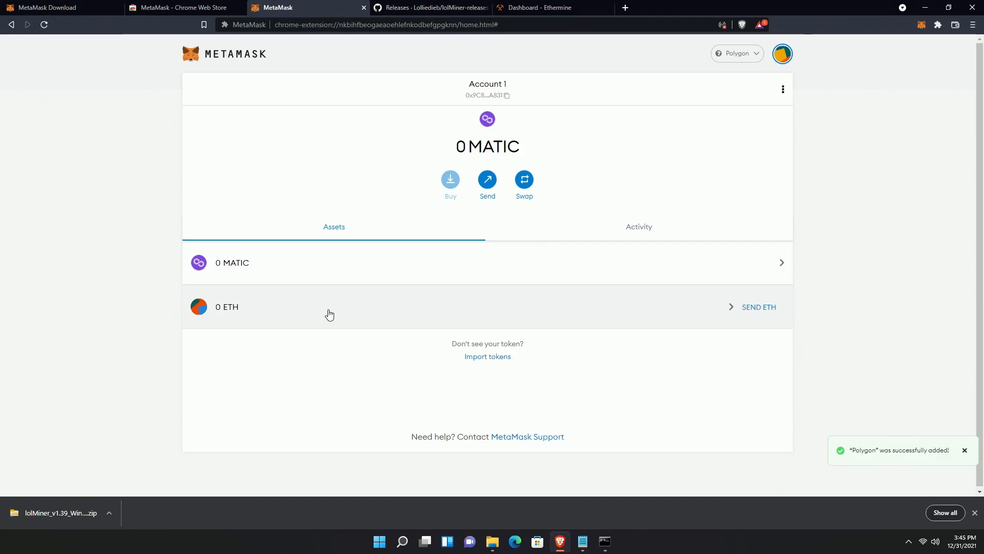
click(756, 308)
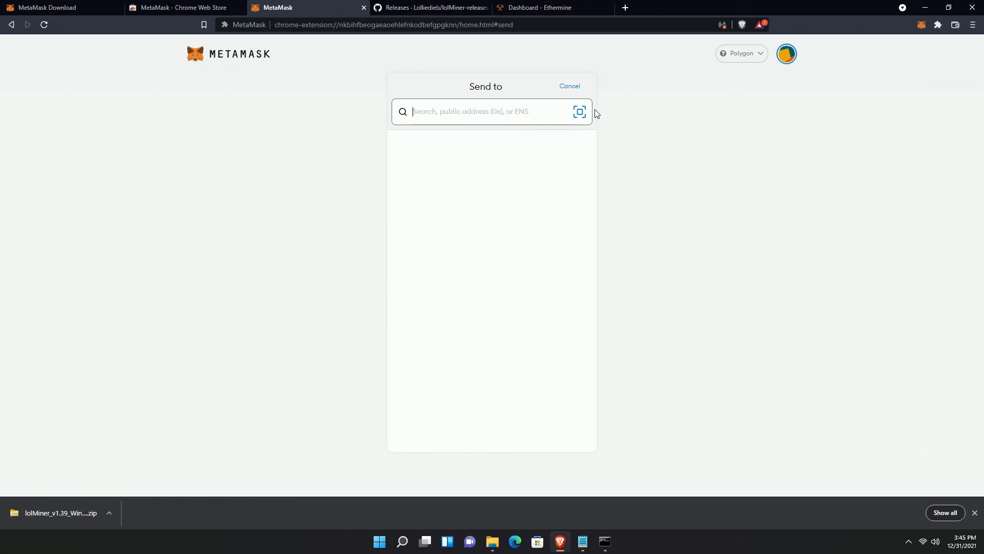
click(580, 112)
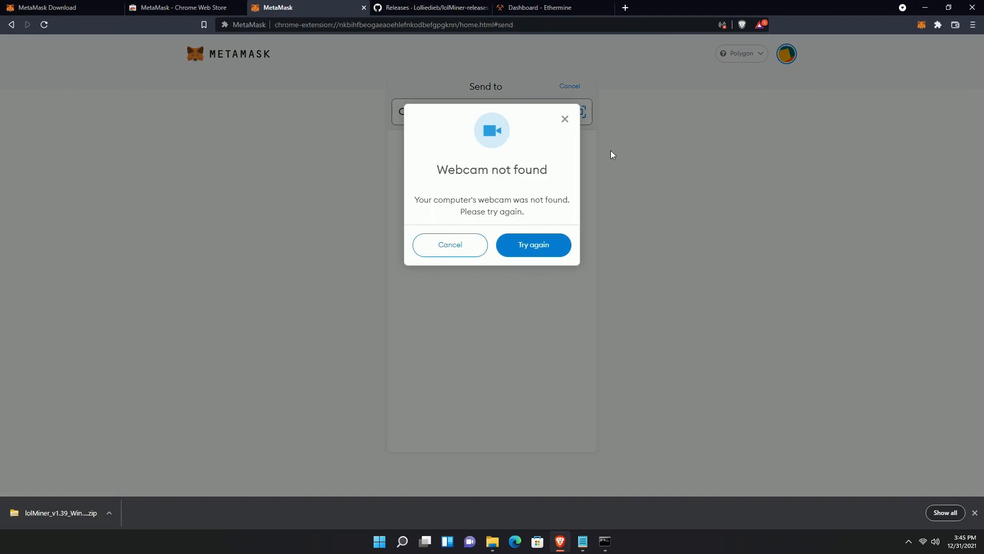
click(564, 119)
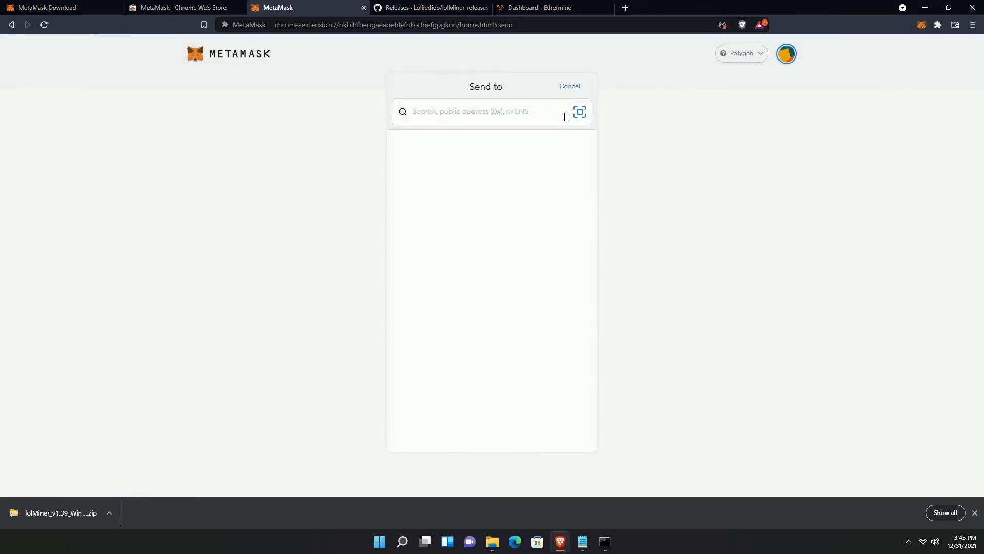